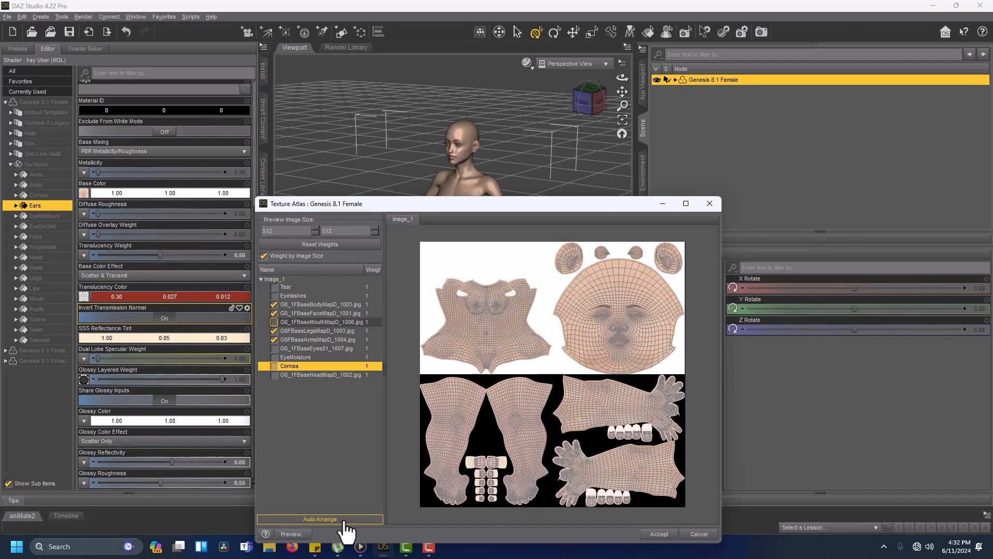
# - Auto-arrange the checked body, face, legs and arms maps in DAZ Studio's Texture Atlas for Genesis 8.1 Female
pyautogui.click(342, 520)
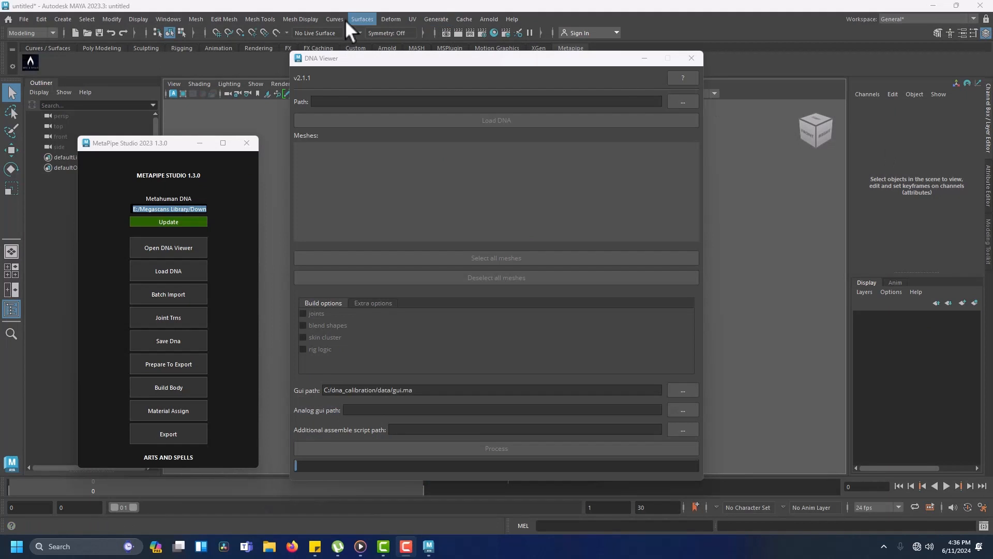
pyautogui.click(423, 121)
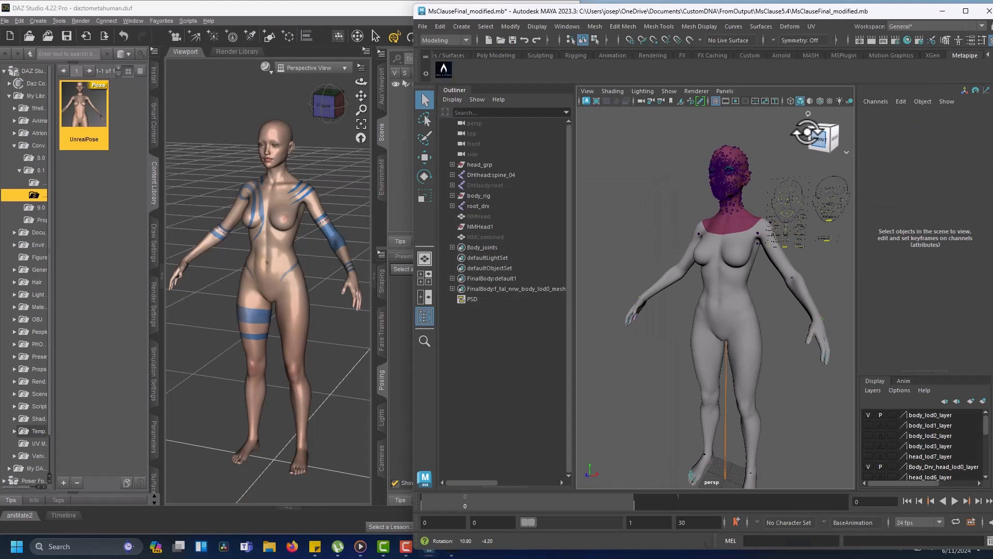
pyautogui.keyDown('alt'); pyautogui.moveTo(766, 160); pyautogui.dragTo(773, 157); pyautogui.keyUp('alt')
pyautogui.scroll(5, 774, 156)
pyautogui.keyDown('alt'); pyautogui.moveTo(773, 157); pyautogui.dragTo(742, 265, button='middle'); pyautogui.keyUp('alt')
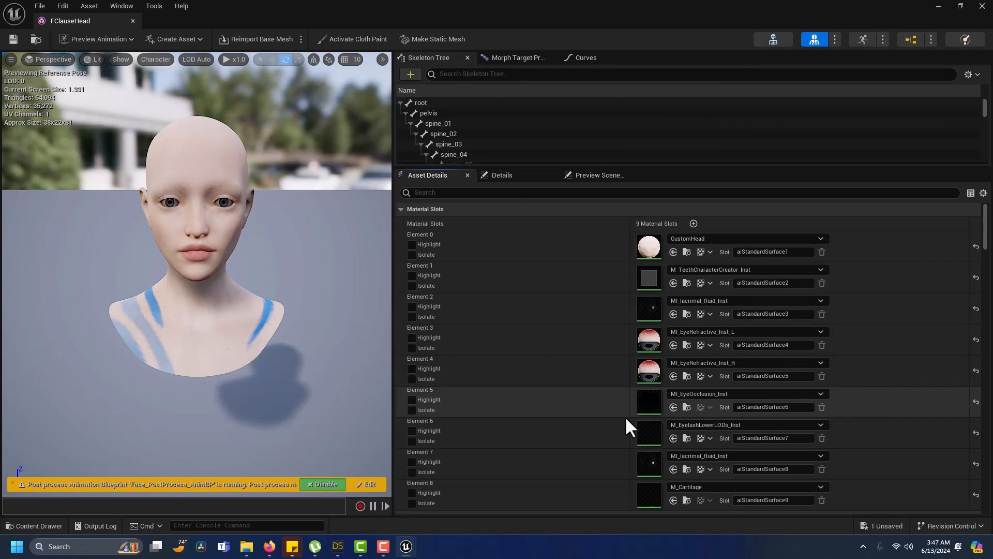
pyautogui.scroll(-5, 625, 417)
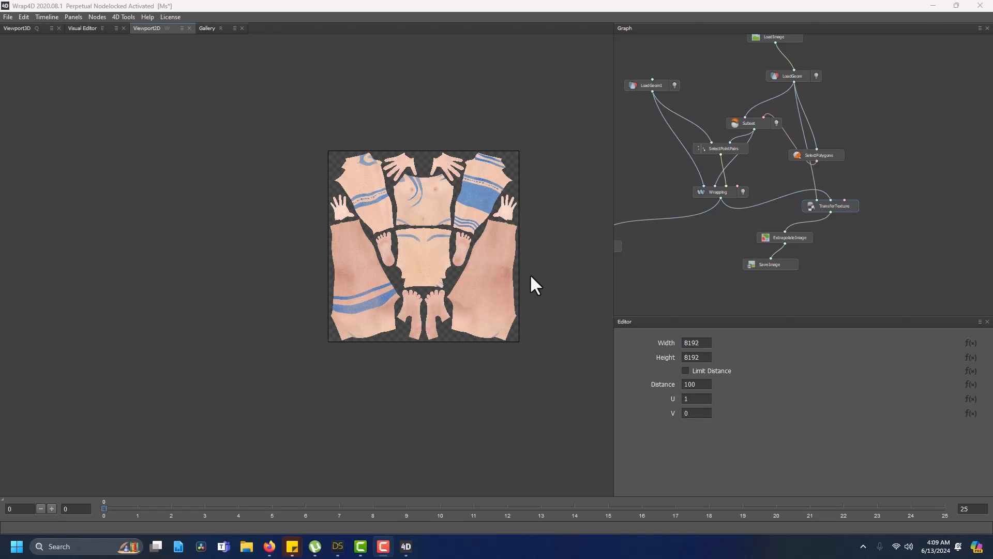
pyautogui.scroll(3, 532, 284)
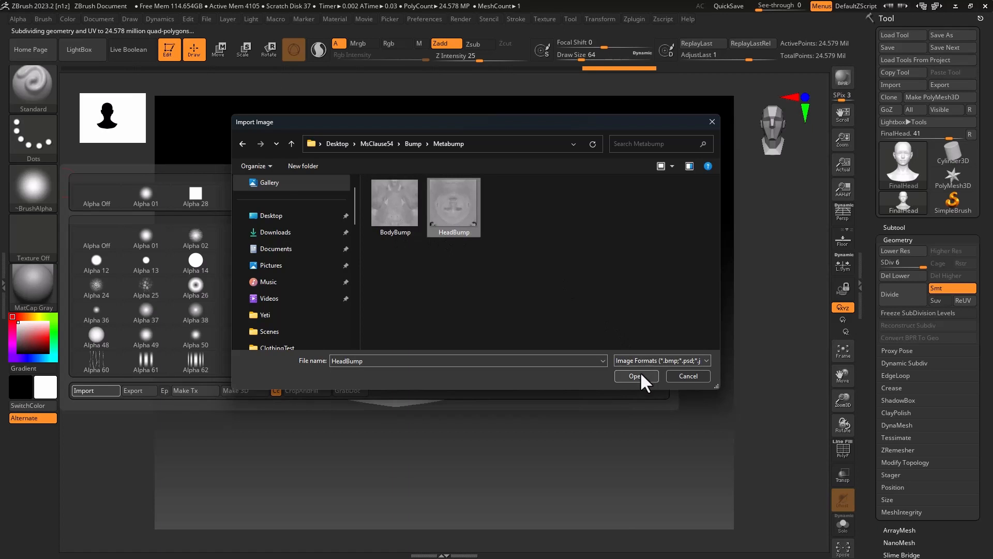
# - Import the HeadBump image from the Metabump folder as an alpha in ZBrush
pyautogui.click(637, 376)
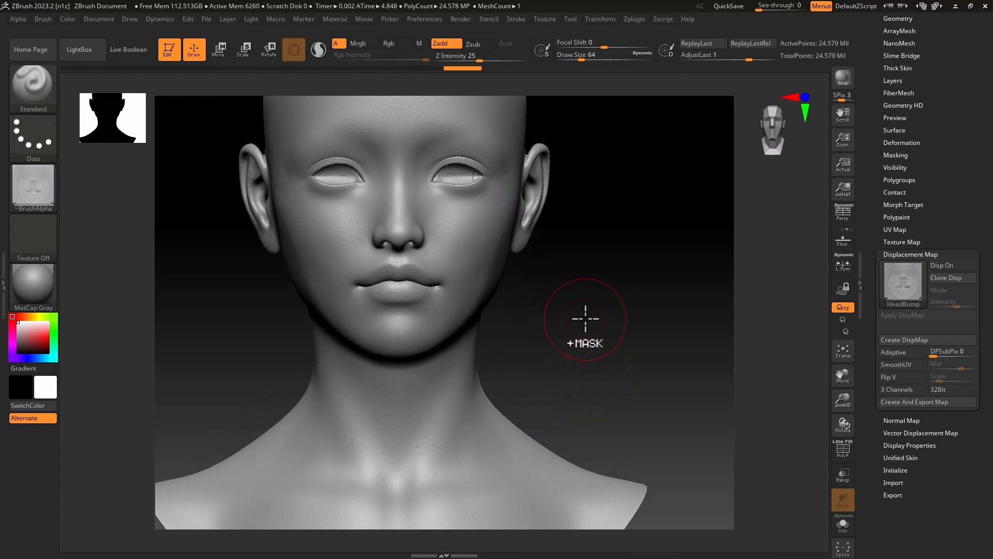
pyautogui.moveTo(586, 319)
pyautogui.mouseDown()
pyautogui.moveTo(601, 330)
pyautogui.moveTo(613, 316)
pyautogui.mouseUp()
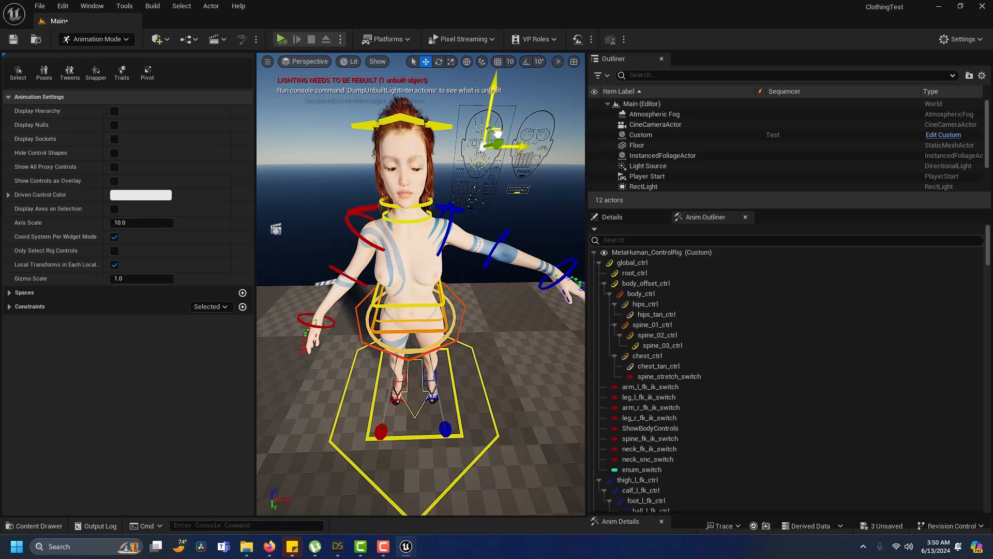
pyautogui.moveTo(498, 127); pyautogui.dragTo(501, 130)
pyautogui.moveTo(469, 125); pyautogui.dragTo(469, 103, button='right')
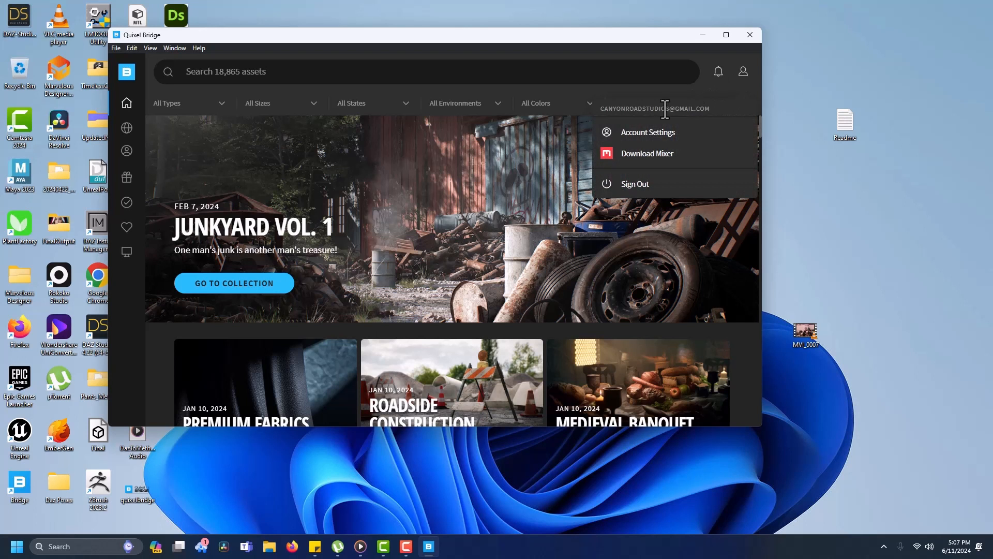
# - Open the account settings from Quixel Bridge and close the browser window to return to Bridge
pyautogui.click(649, 135)
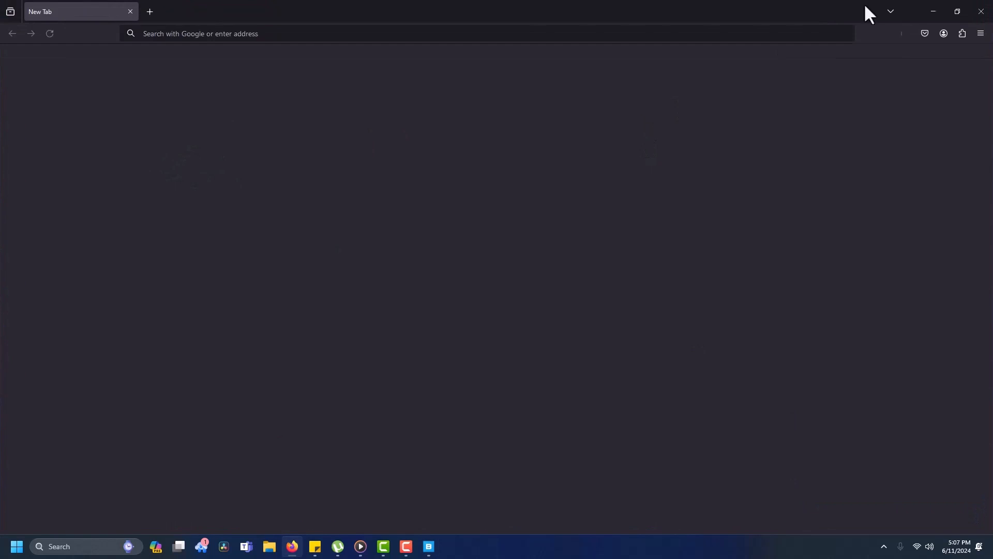
pyautogui.click(974, 11)
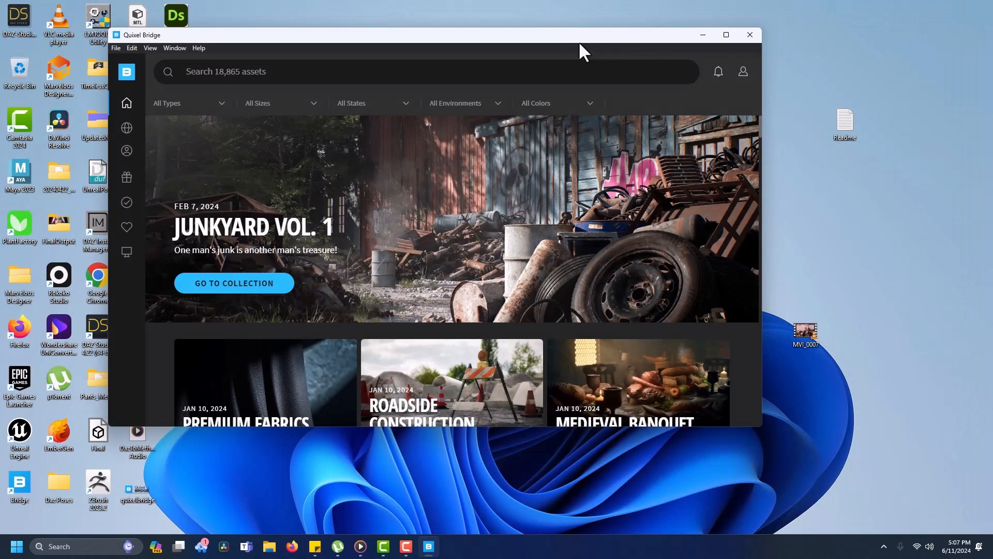
pyautogui.moveTo(579, 41); pyautogui.dragTo(640, 42)
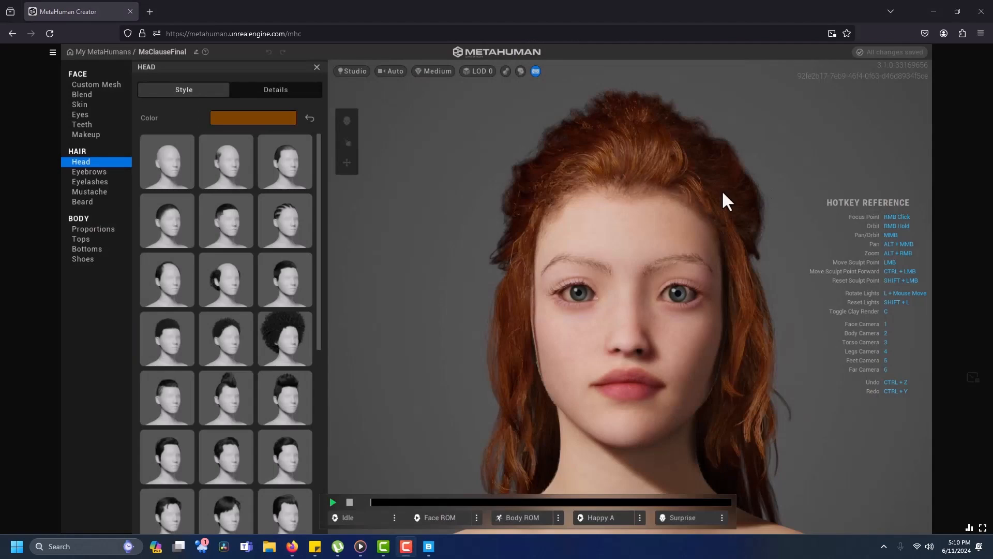
# - Examine the MsClauseFinal head from several angles in MetaHuman Creator and open its body proportions
pyautogui.click(738, 239)
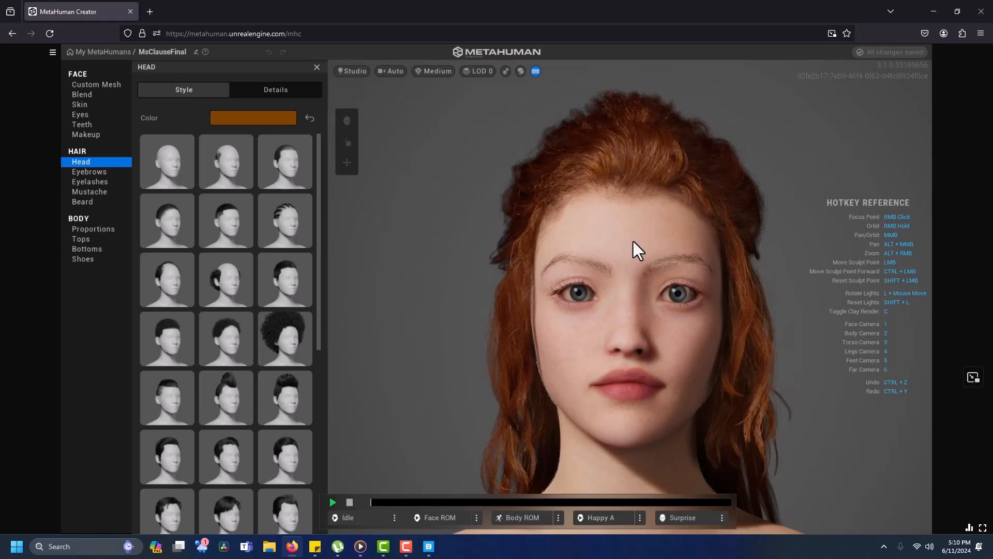
pyautogui.press('alt')
pyautogui.moveTo(678, 228); pyautogui.dragTo(514, 226, button='right')
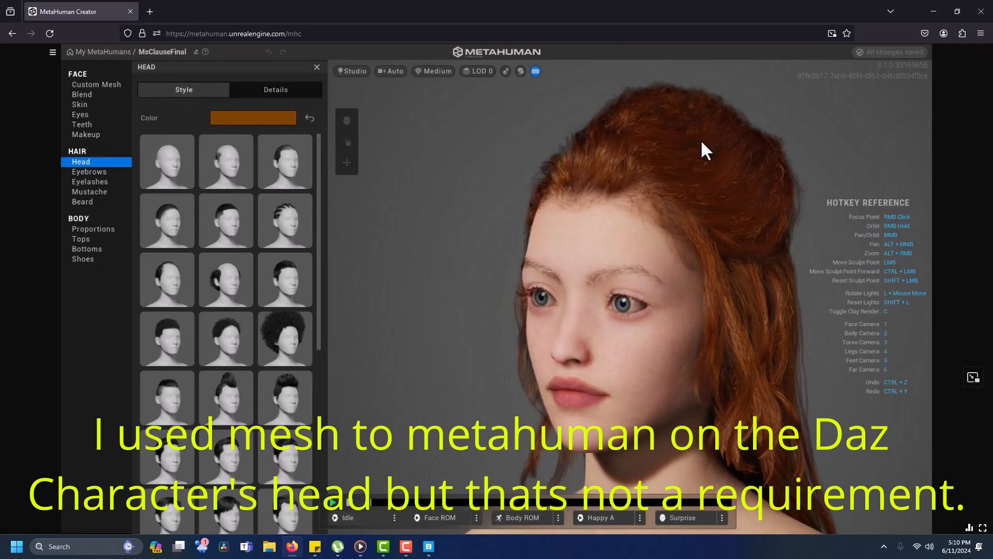
pyautogui.moveTo(501, 266); pyautogui.dragTo(632, 225, button='right')
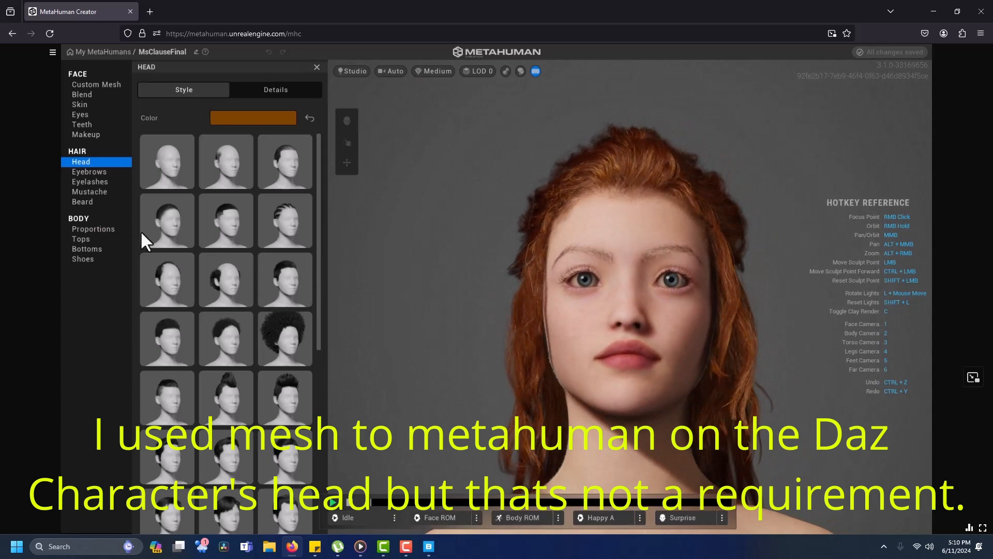
pyautogui.click(92, 229)
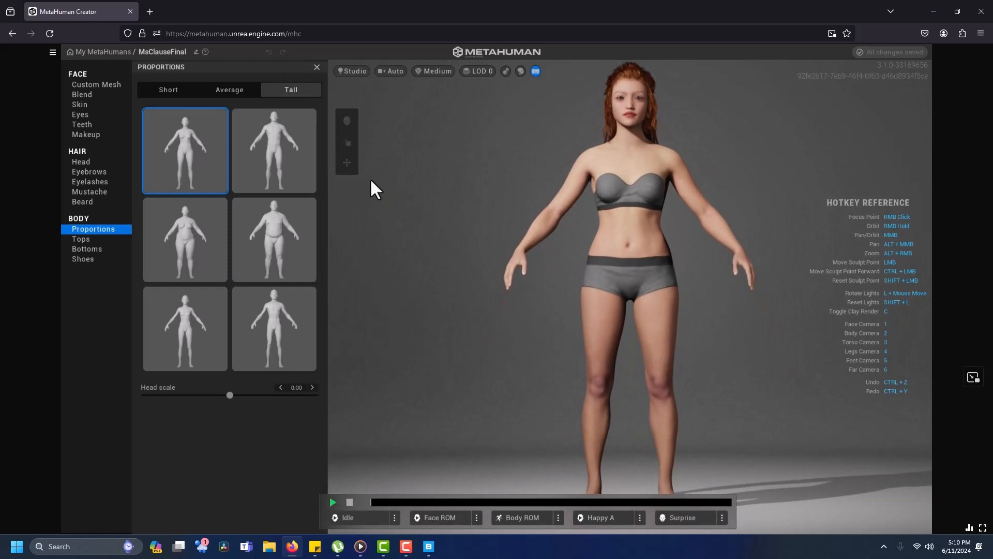
pyautogui.press('alt')
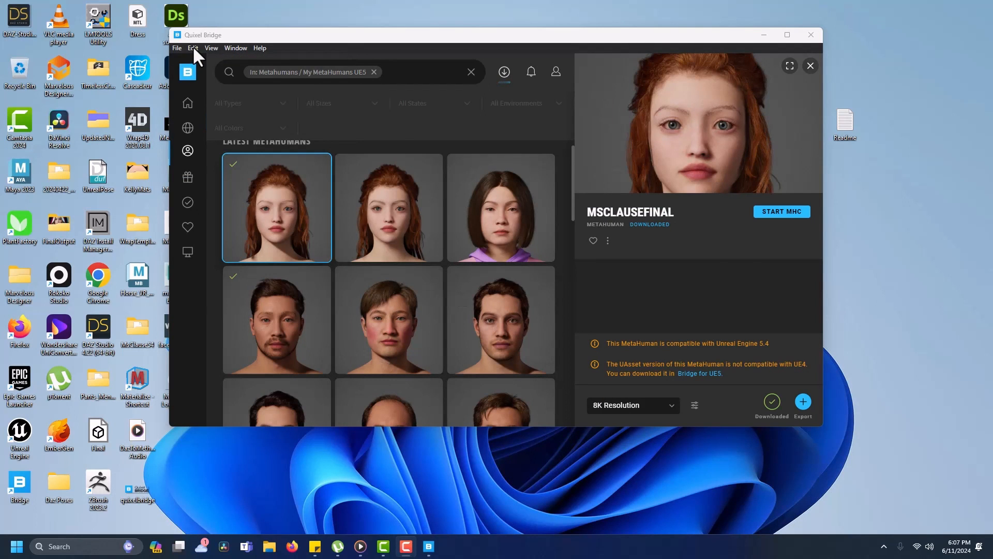
# - Check the Maya entry in Quixel Bridge's plugin manager and close the manager
pyautogui.click(193, 48)
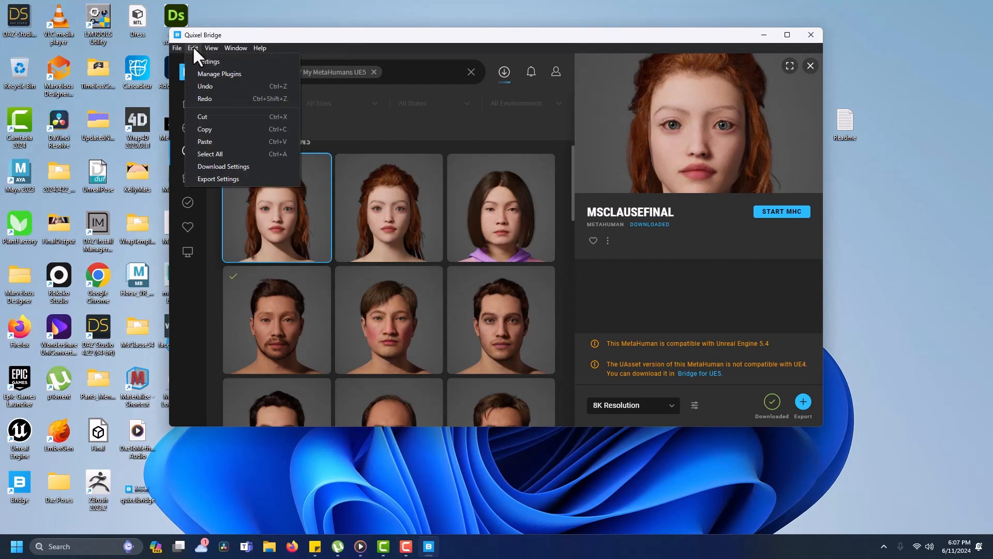
pyautogui.click(217, 74)
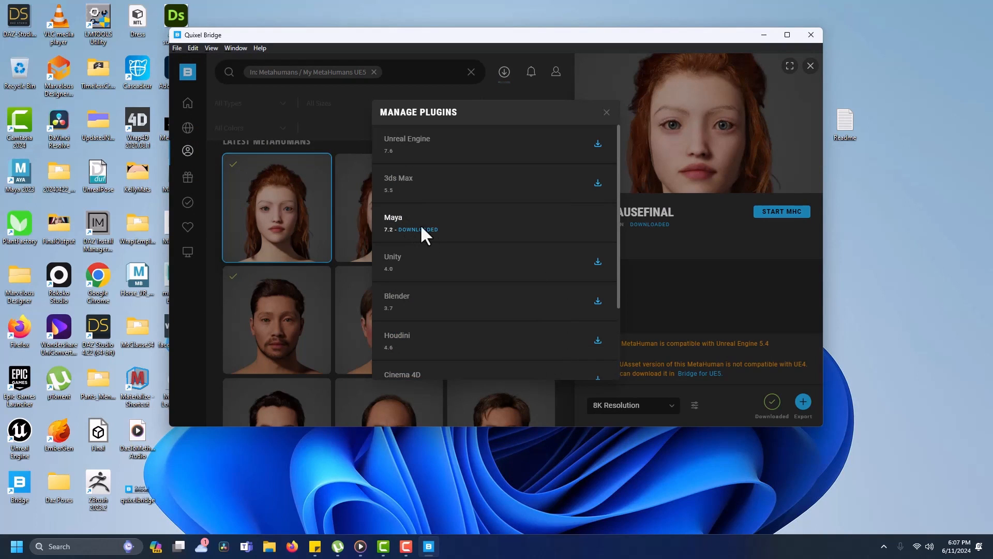
pyautogui.click(606, 111)
# - Review the texture and model download settings for MsClauseFinal, including the MetaHumans asset format
pyautogui.click(694, 405)
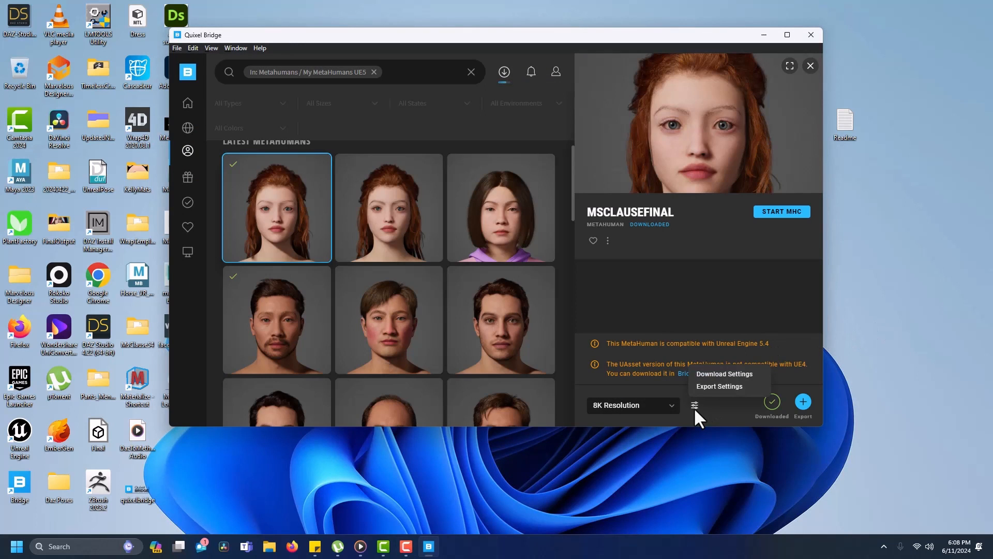
pyautogui.click(724, 373)
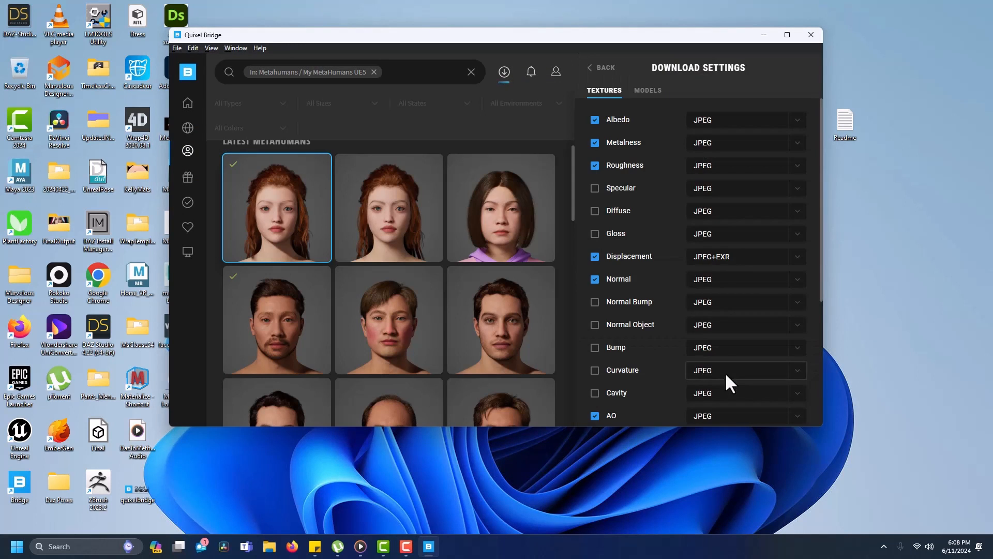
pyautogui.click(648, 92)
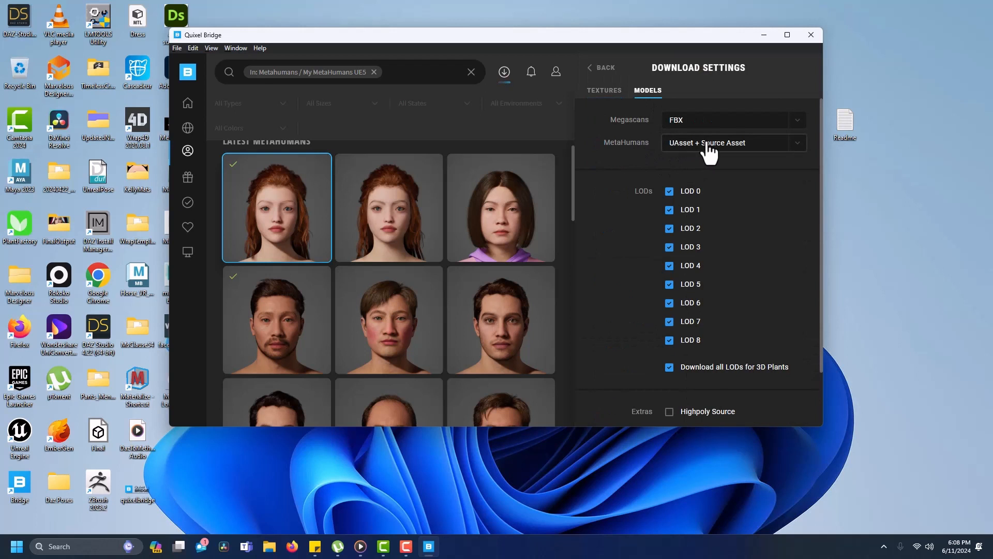
pyautogui.click(603, 68)
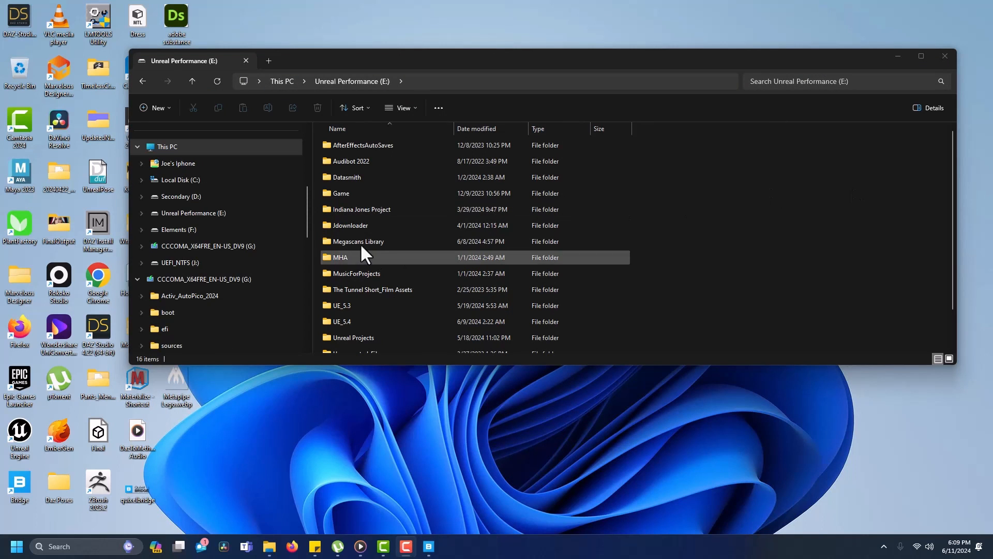
# - In File Explorer, open MsClauseFinal's SourceAssets folder under Megascans Library/Downloaded/DHI/3to4WVgv_asset/8k/asset_source/MetaHumans
pyautogui.doubleClick(361, 245)
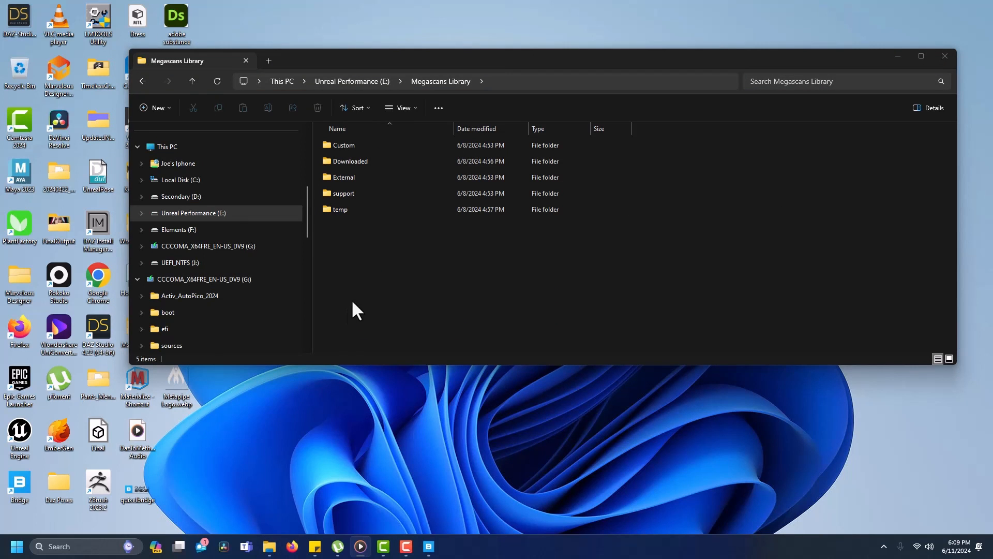
pyautogui.doubleClick(342, 163)
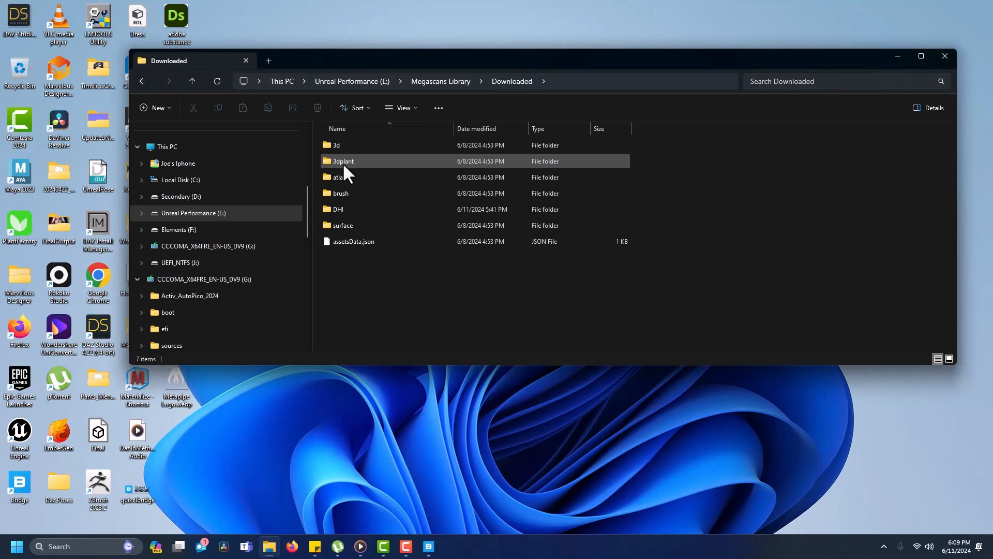
pyautogui.doubleClick(343, 210)
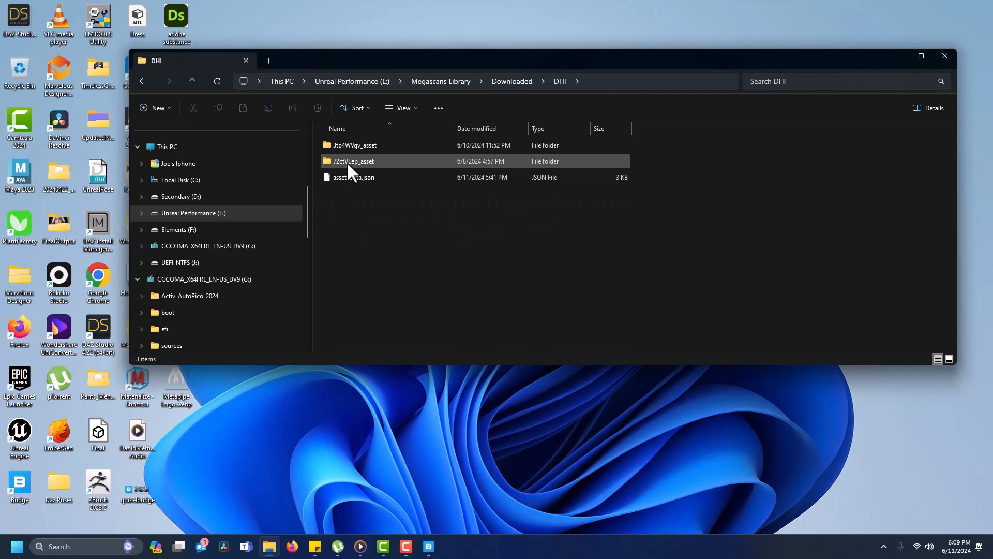
pyautogui.doubleClick(348, 145)
pyautogui.doubleClick(348, 145)
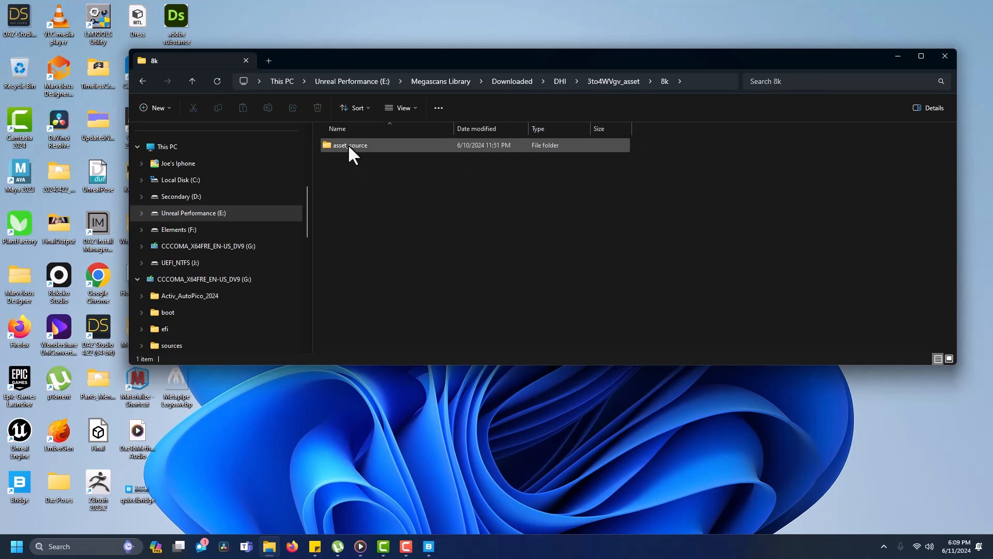
pyautogui.doubleClick(347, 145)
pyautogui.doubleClick(348, 145)
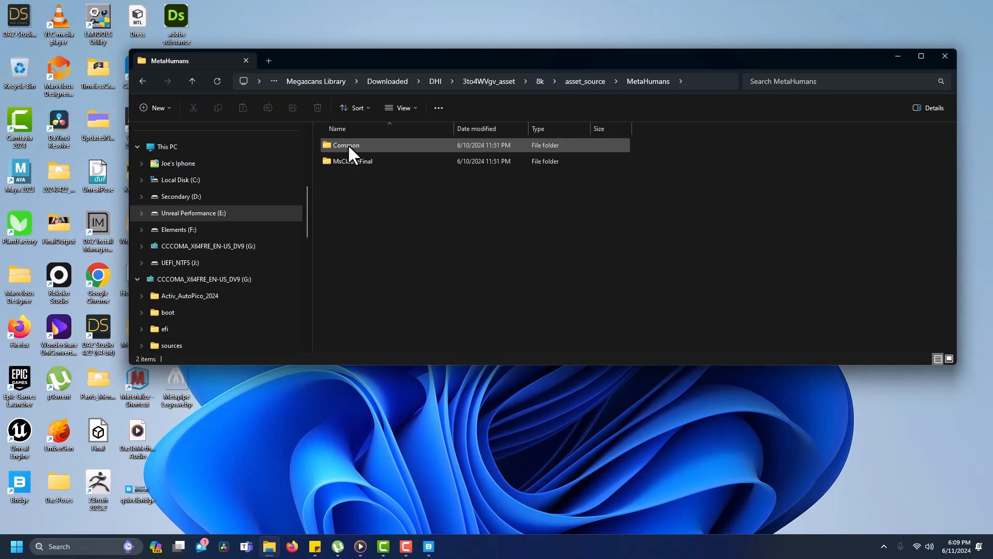
pyautogui.click(346, 159)
pyautogui.doubleClick(346, 159)
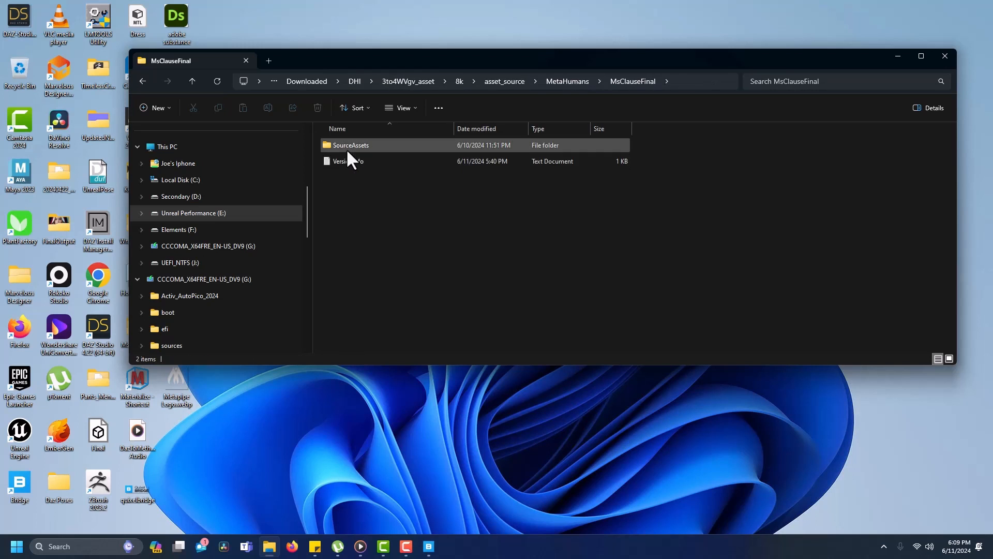
pyautogui.doubleClick(346, 145)
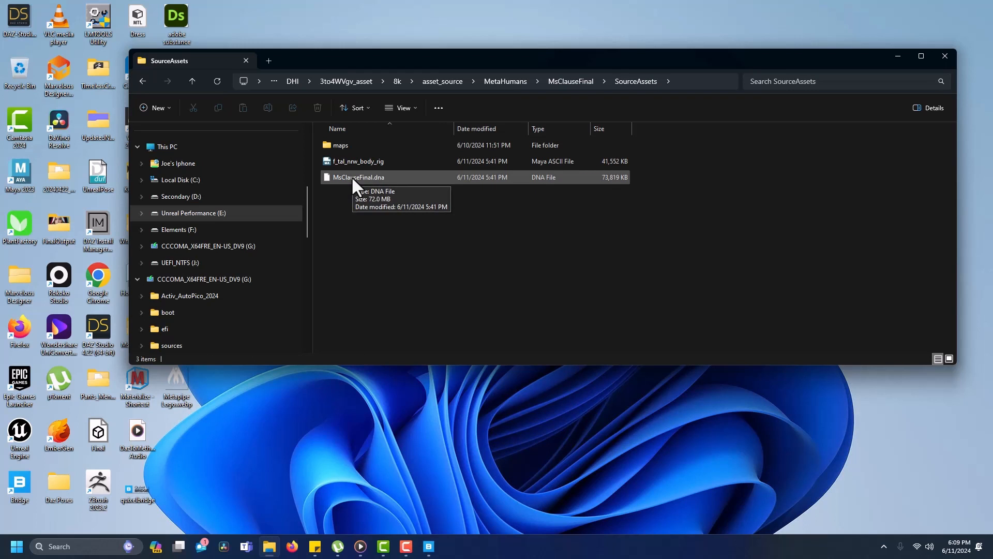
# - Complete the SourceAssets folder path in the sticky note by appending /MsClauseFinal.dna
pyautogui.click(684, 81)
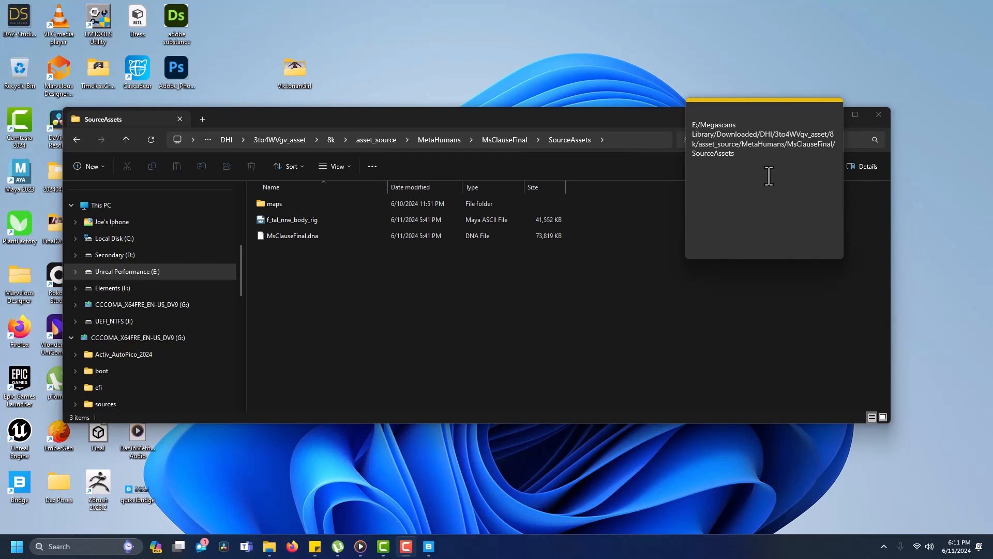
pyautogui.click(738, 157)
pyautogui.click(737, 158)
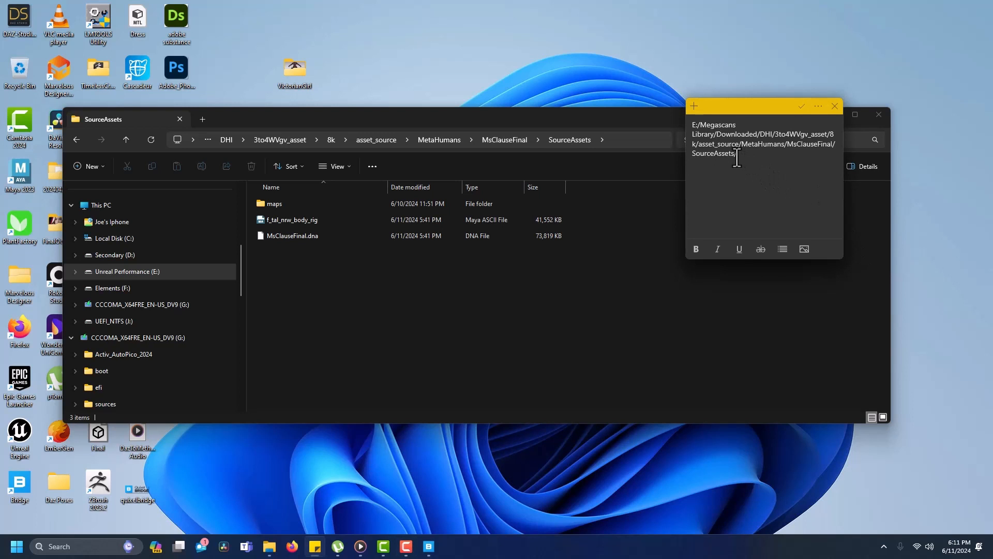
pyautogui.write('MsClauseFinal.dna')
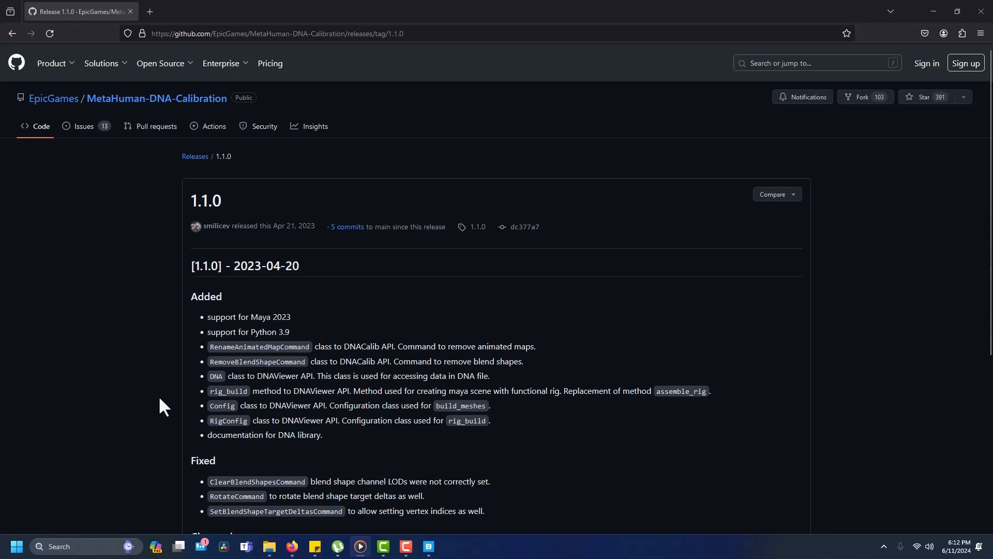
# - Download the source code zip of MetaHuman-DNA-Calibration release 1.1.0 from its GitHub page
pyautogui.scroll(-5, 158, 396)
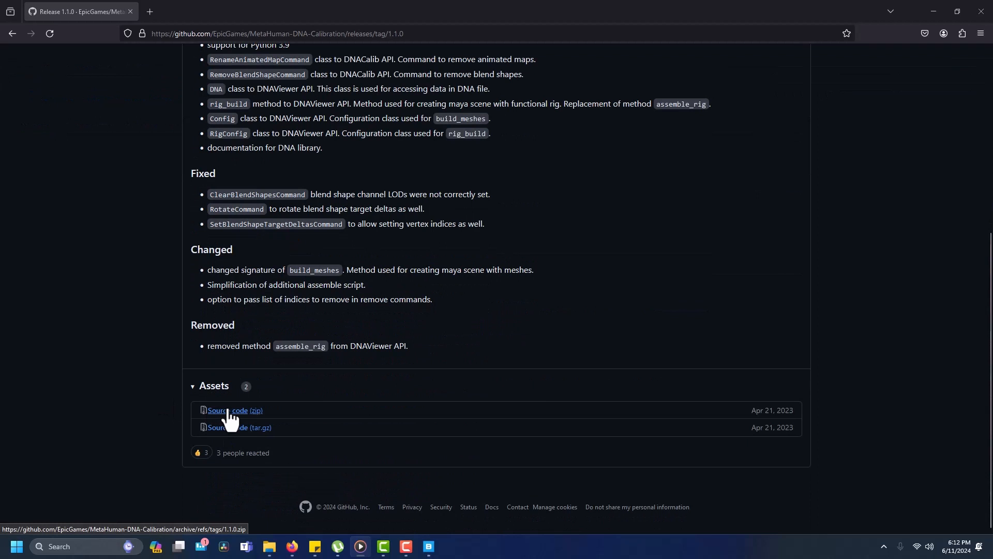
pyautogui.click(228, 411)
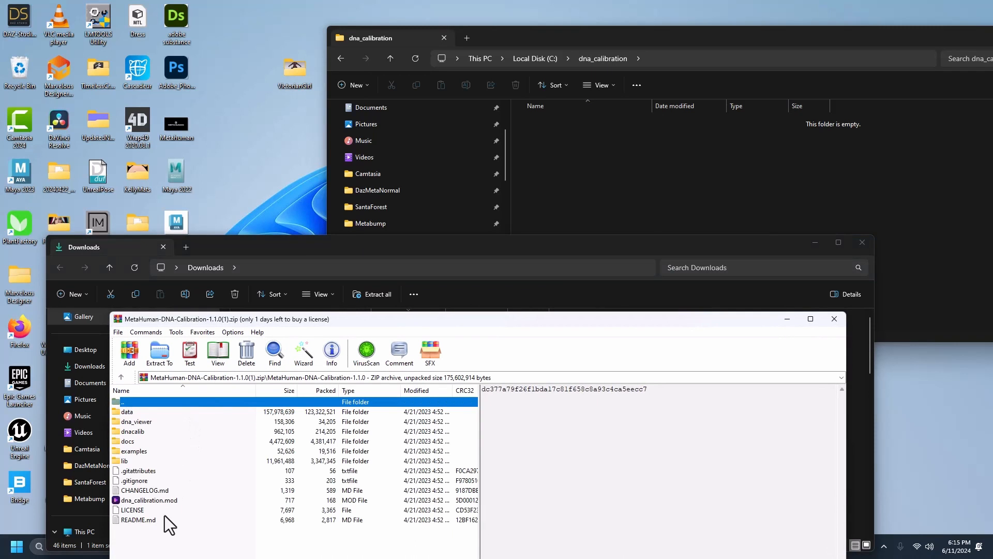
# - Extract all folders and files of the MetaHuman-DNA-Calibration-1.1.0 archive into the C:\dna_calibration folder
pyautogui.hotkey('ctrl', 'a')
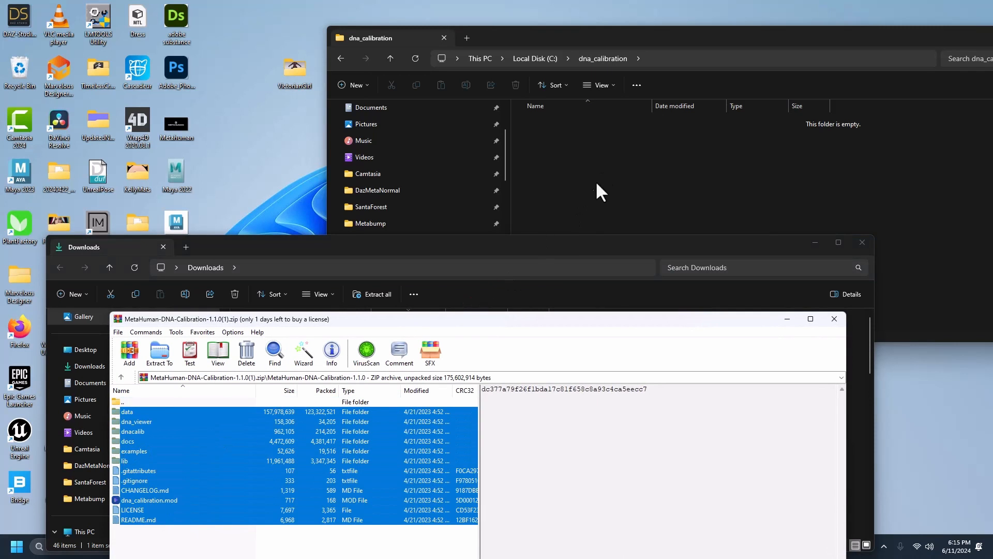
pyautogui.moveTo(602, 168); pyautogui.dragTo(603, 168)
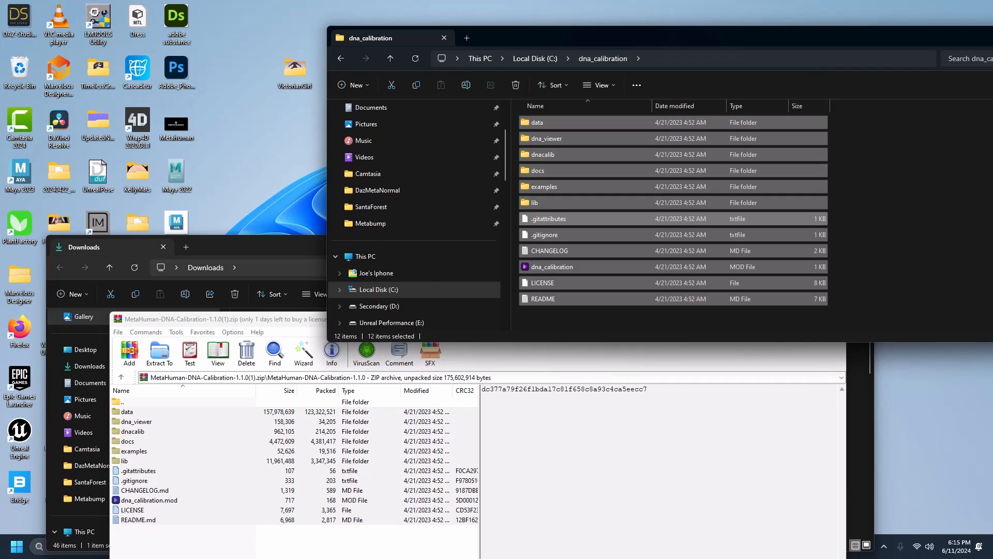
# - In File Explorer, open dat.py from C:\Arts and Spells\Scripts for editing in Notepad++
pyautogui.click(541, 58)
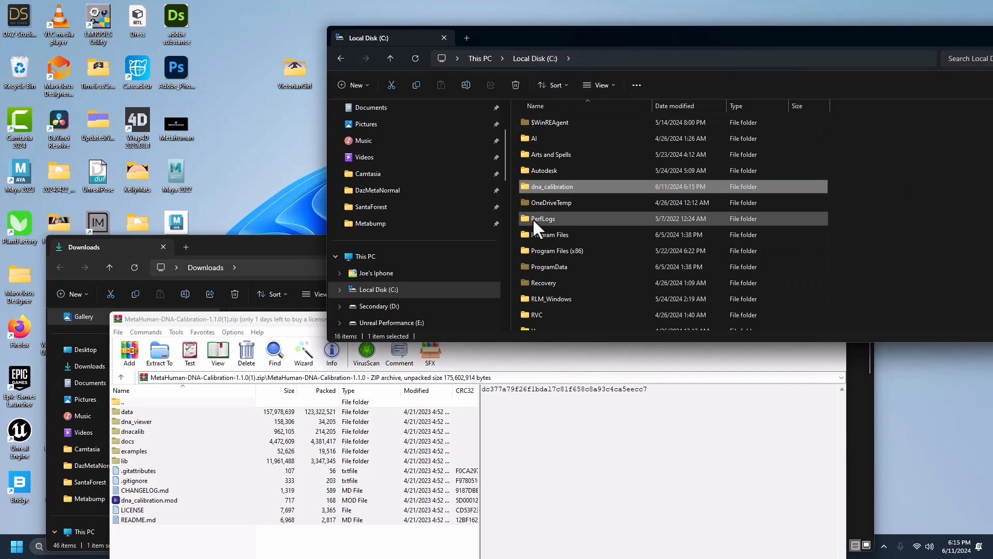
pyautogui.click(554, 153)
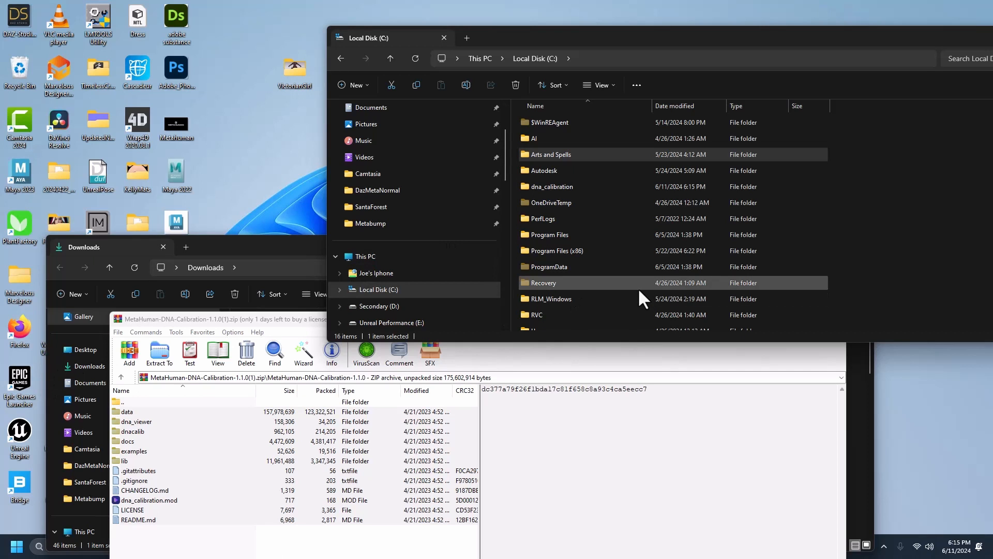
pyautogui.doubleClick(583, 156)
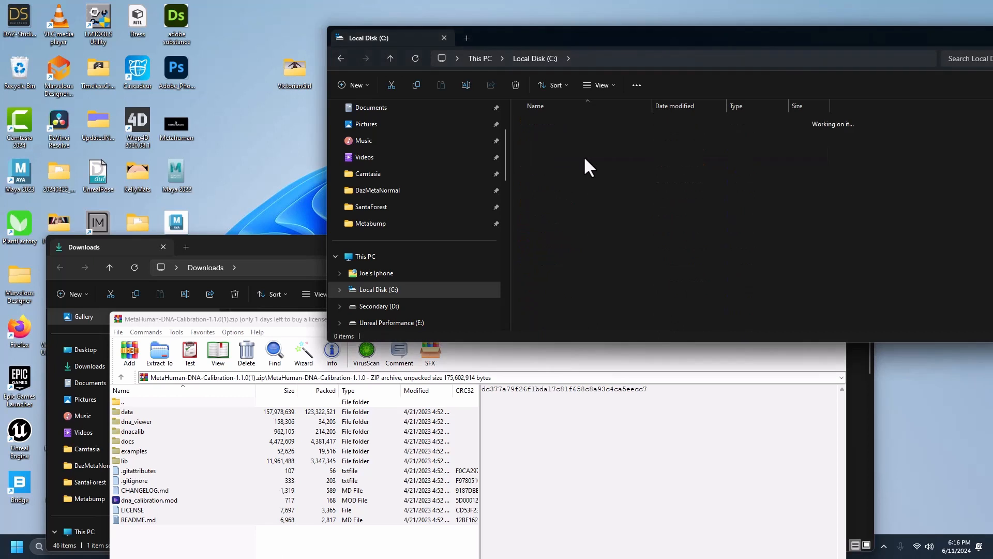
pyautogui.moveTo(658, 38); pyautogui.dragTo(427, 163)
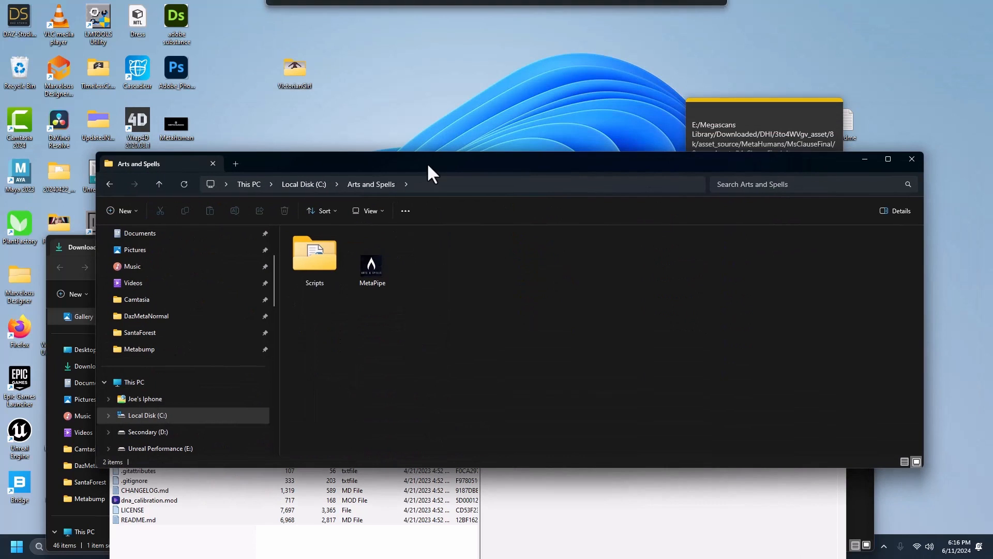
pyautogui.doubleClick(324, 259)
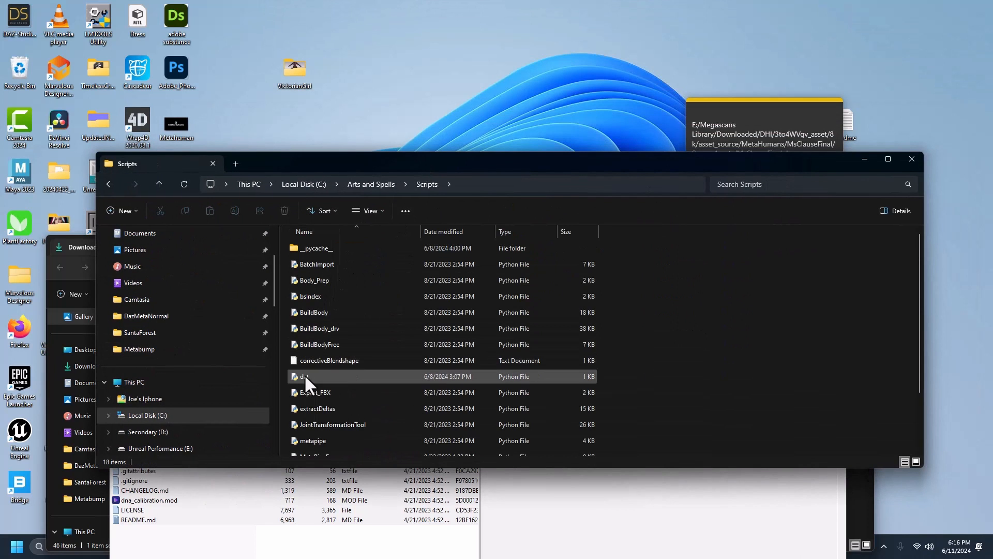
pyautogui.rightClick(302, 376)
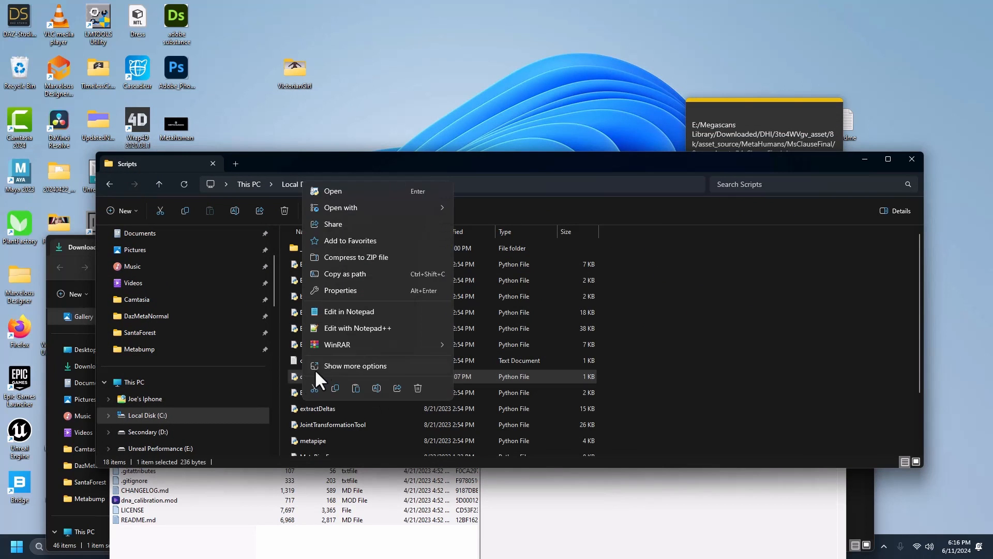
pyautogui.click(355, 324)
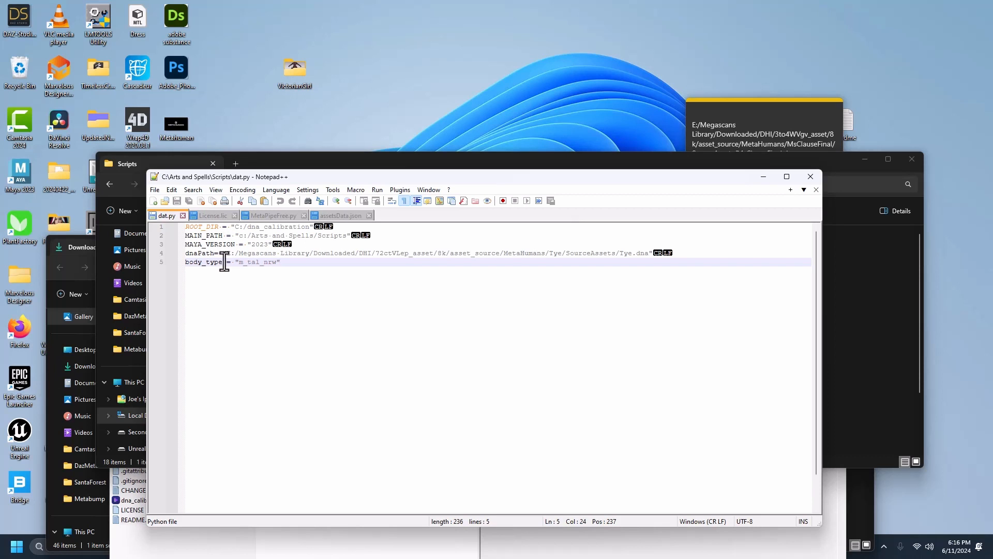
# - Replace the dnaPath value with the sticky note's path, E:/Megascans Library/Downloaded/DHI/3to4WVgv_asset/8k/asset_source/MetaHumans/MsClauseFinal/SourceAssets/MsClauseFinal.dna
pyautogui.click(749, 107)
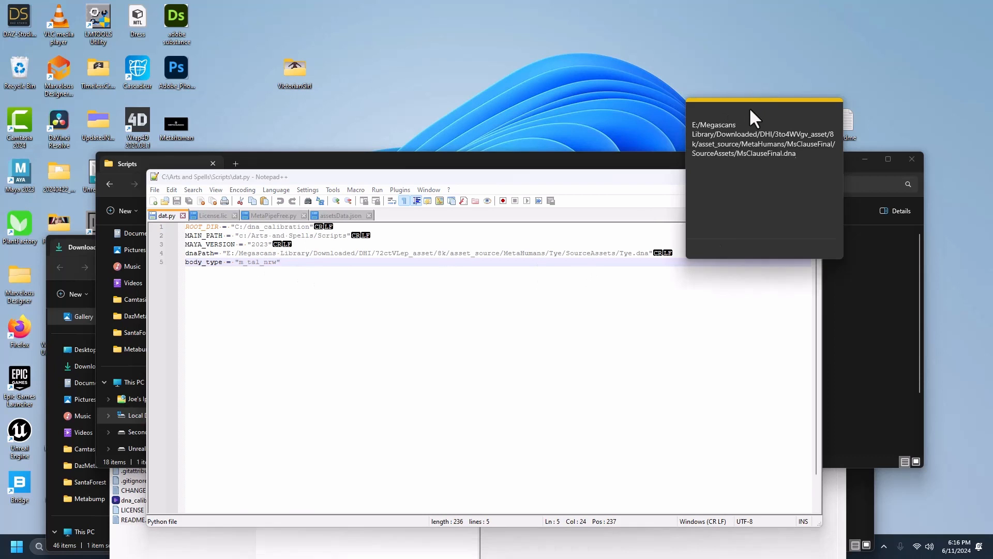
pyautogui.moveTo(752, 104); pyautogui.dragTo(745, 61)
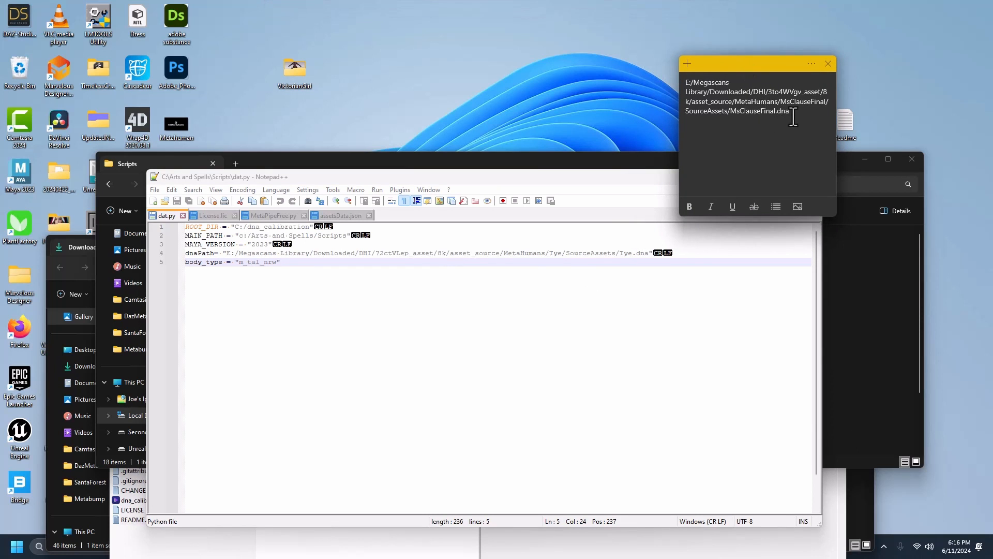
pyautogui.moveTo(790, 112); pyautogui.dragTo(681, 84)
pyautogui.hotkey('ctrl', 'c')
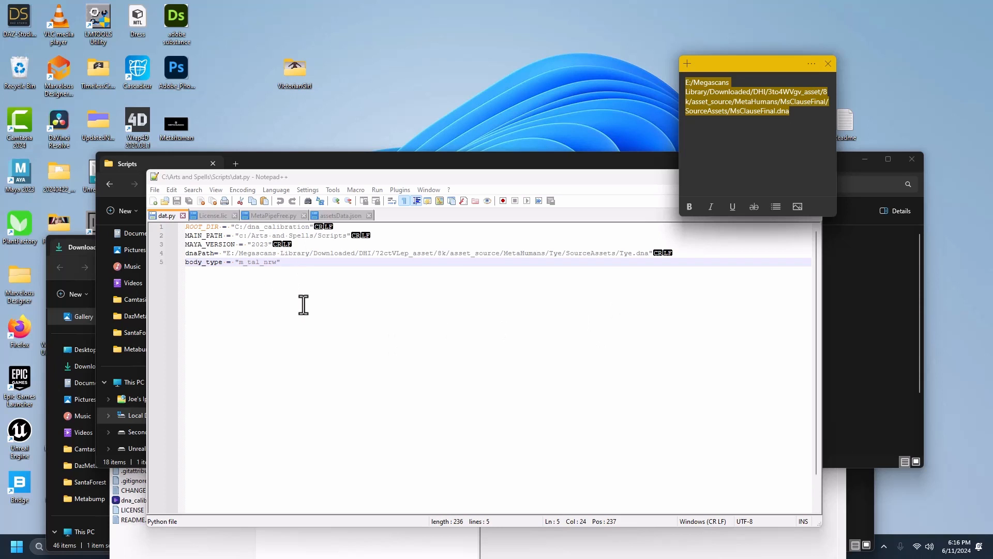
pyautogui.moveTo(649, 253); pyautogui.dragTo(229, 253)
pyautogui.hotkey('ctrl', 'v')
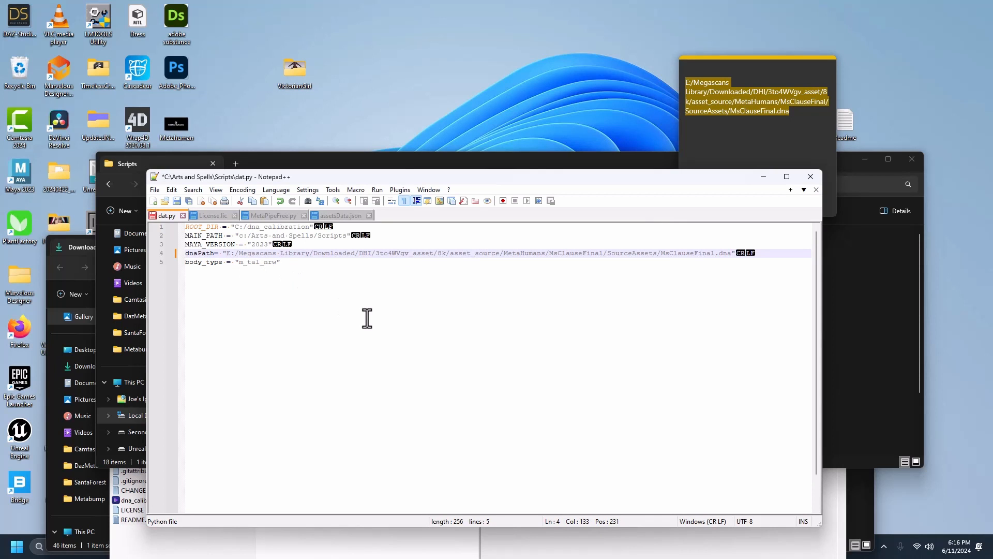
# - Set body_type to "f_tal_nrw" in dat.py, then save the file and close the editor
pyautogui.click(241, 262)
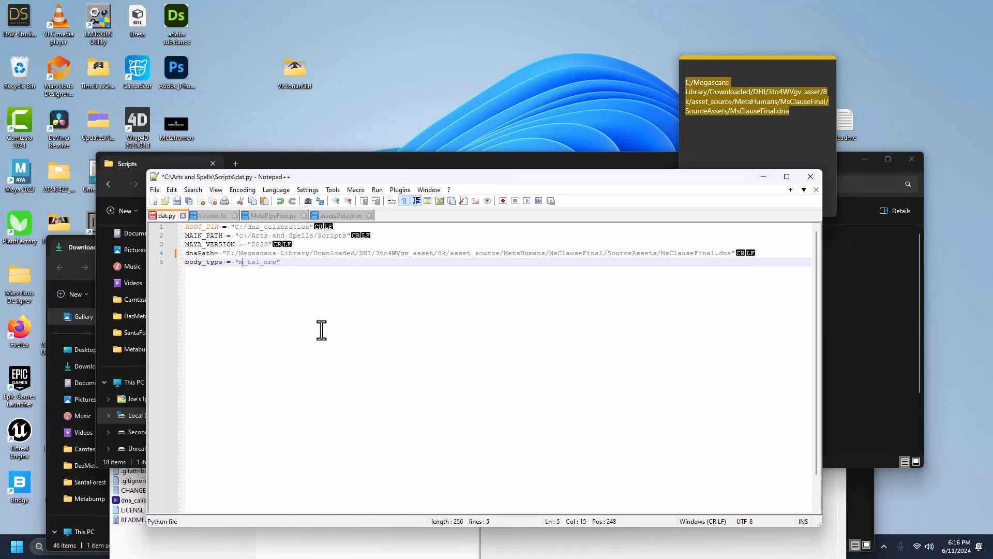
pyautogui.press('BackSpace')
pyautogui.write('f')
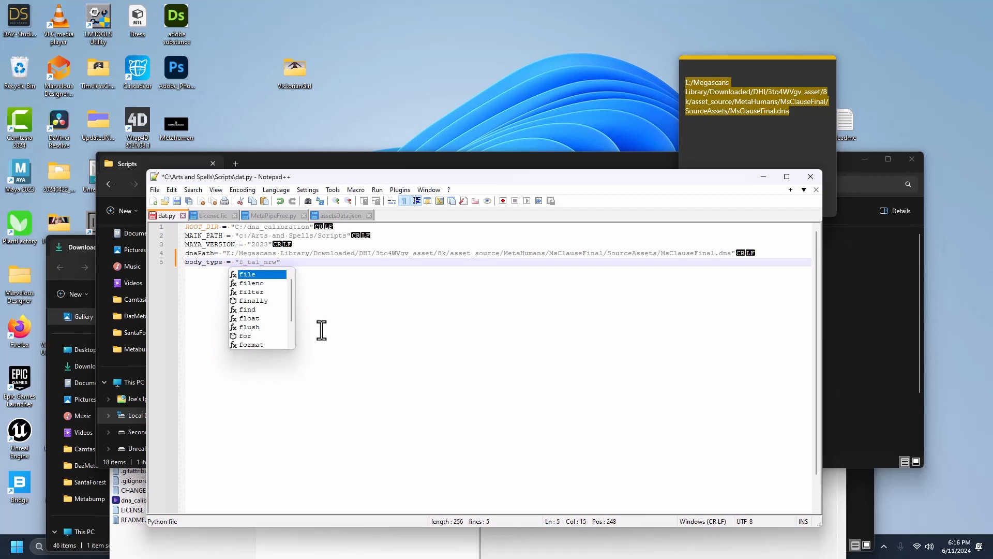
pyautogui.click(154, 190)
pyautogui.click(178, 267)
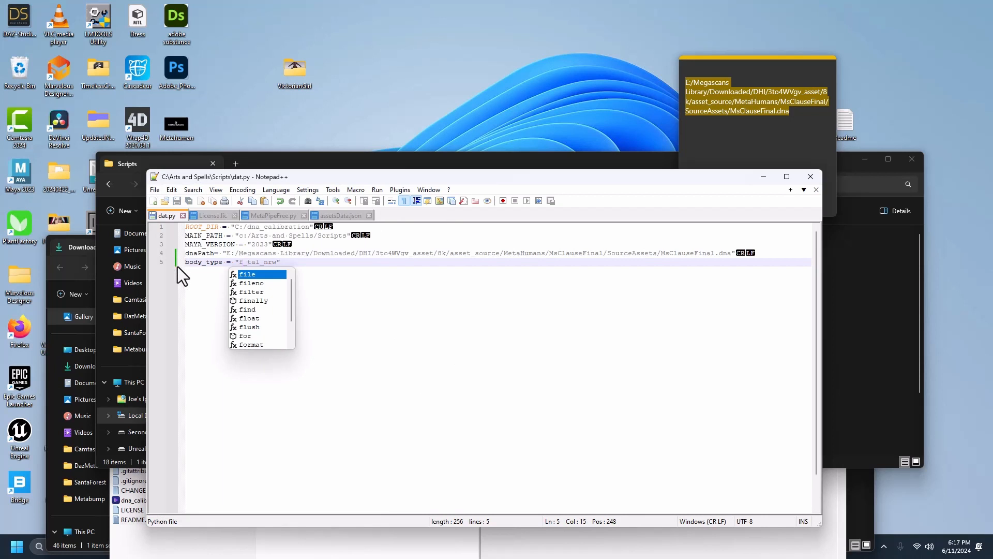
pyautogui.click(811, 177)
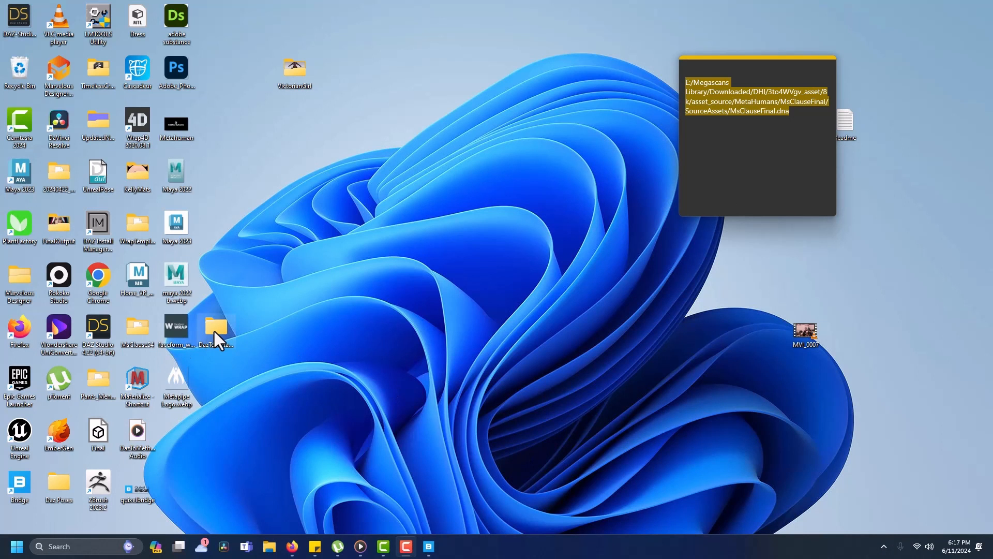
# - Review the subfolders of the desktop's DazToMetahuman folder and close its window
pyautogui.moveTo(216, 331); pyautogui.dragTo(347, 327)
pyautogui.doubleClick(326, 329)
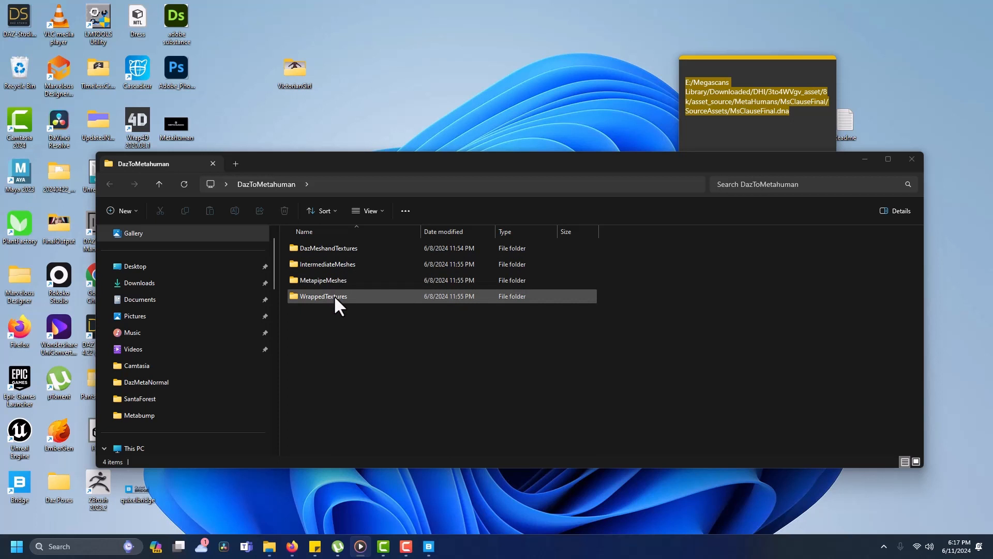
pyautogui.click(911, 159)
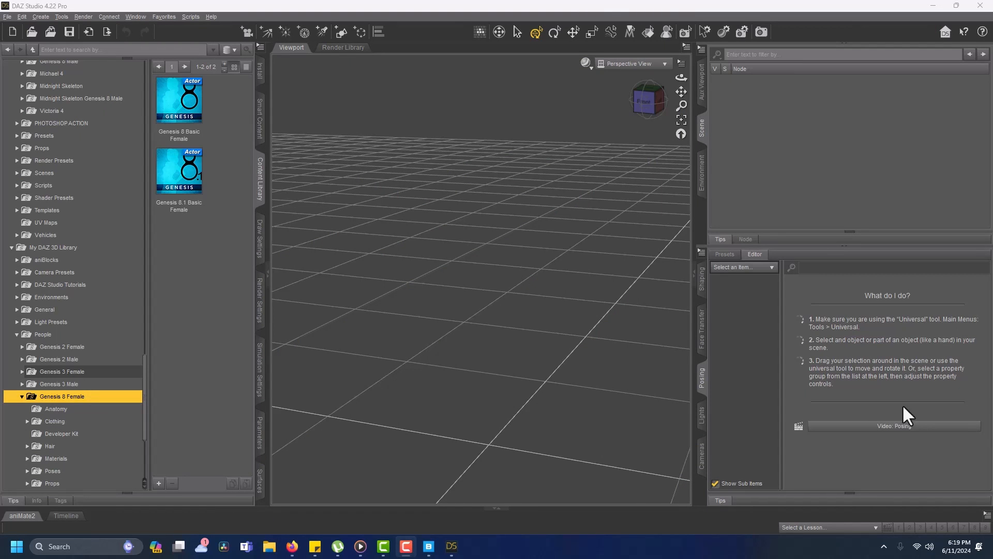
# - In DAZ Studio, load the Genesis 8.1 Basic Female figure and apply the Kellyn 2 Older Full Apply character preset
pyautogui.doubleClick(181, 179)
pyautogui.scroll(7, 80, 235)
pyautogui.scroll(9, 81, 235)
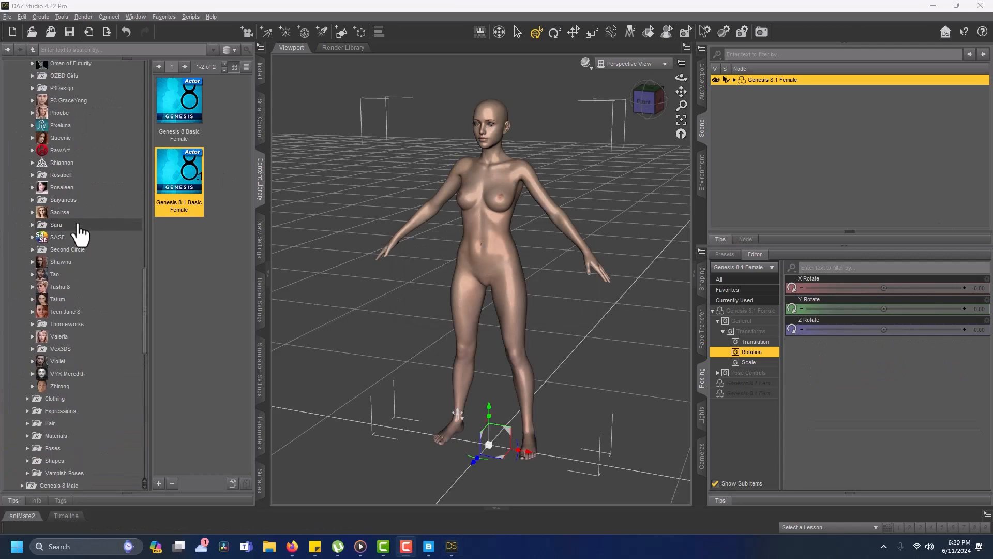
pyautogui.scroll(10, 80, 235)
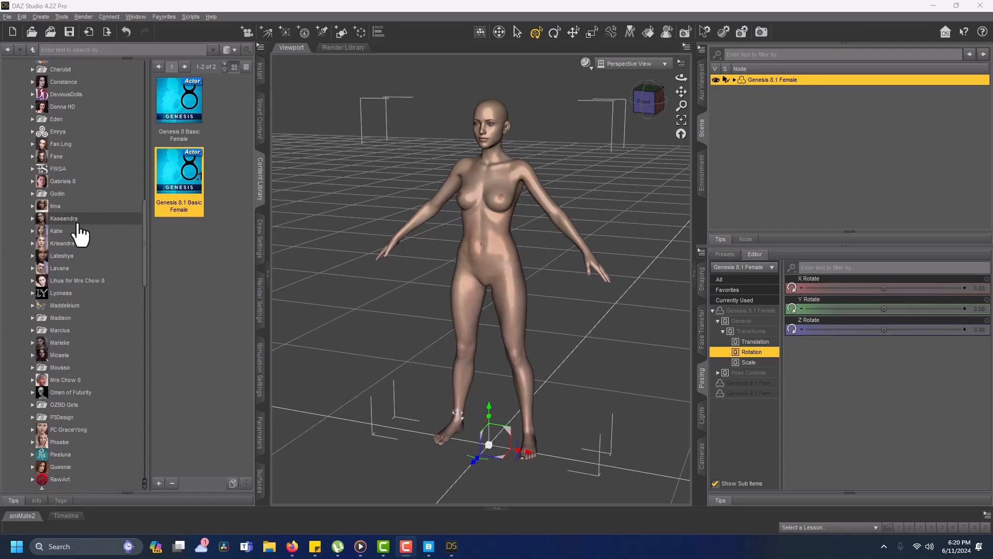
pyautogui.scroll(1, 80, 236)
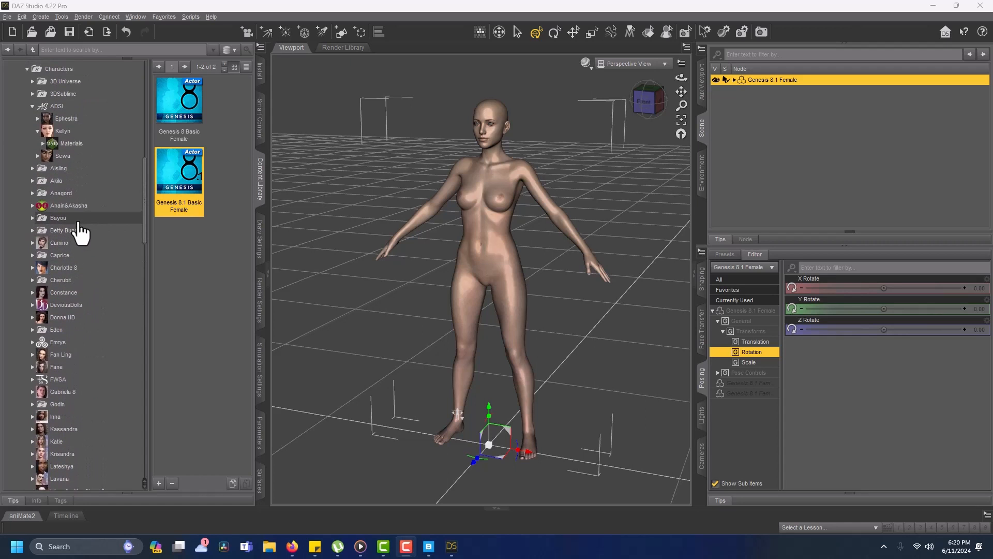
pyautogui.click(63, 131)
pyautogui.doubleClick(176, 186)
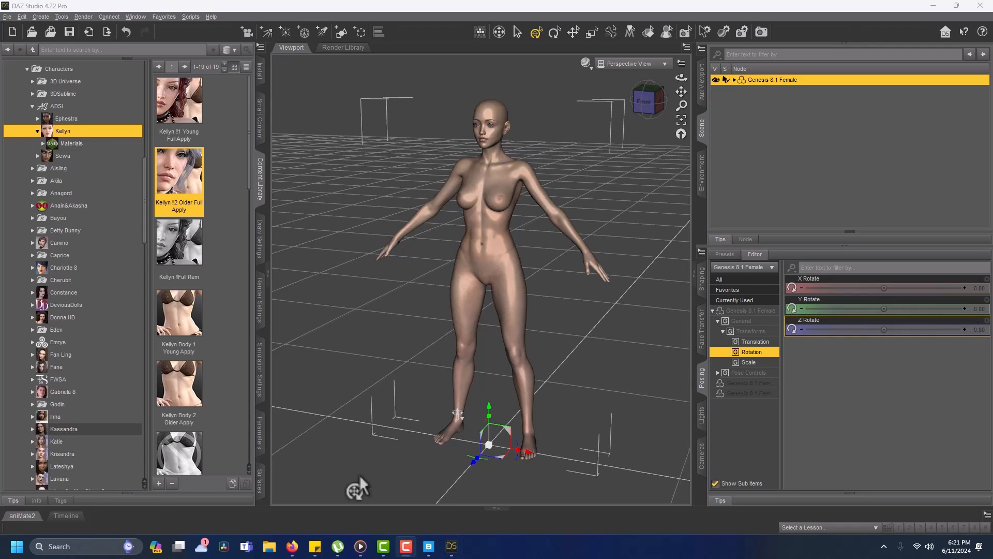
# - Apply Kellyn's Base Mat All Maps and Tattoo Apply material presets to the Genesis 8.1 Female figure
pyautogui.click(71, 144)
pyautogui.click(187, 118)
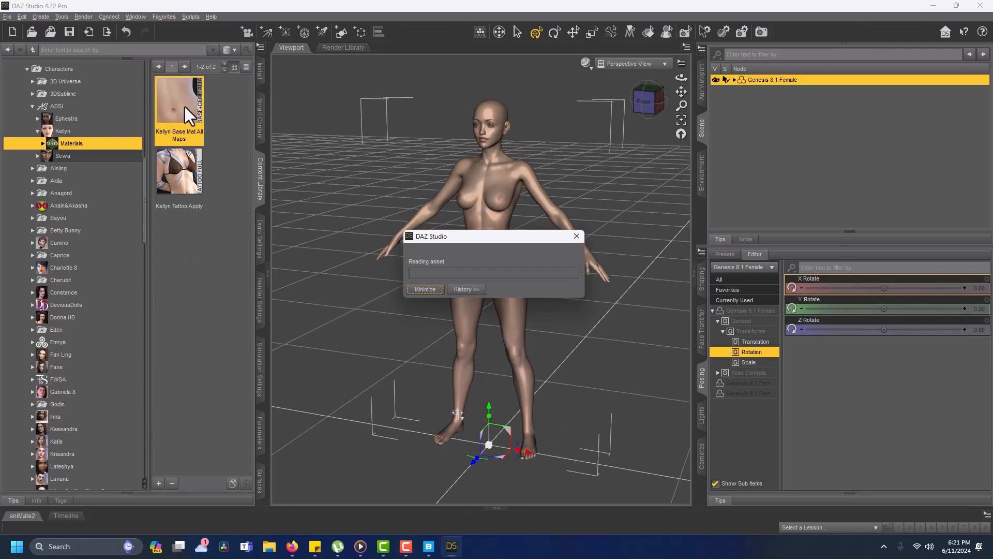
pyautogui.doubleClick(175, 189)
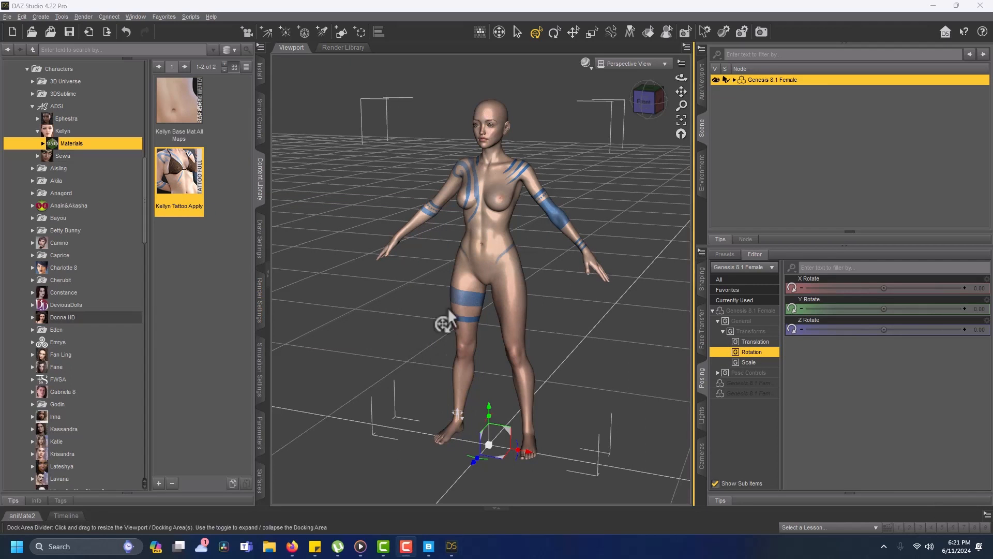
# - Apply the Kellyn Brow Off preset from the 05 Options materials to remove the figure's painted eyebrows
pyautogui.click(44, 144)
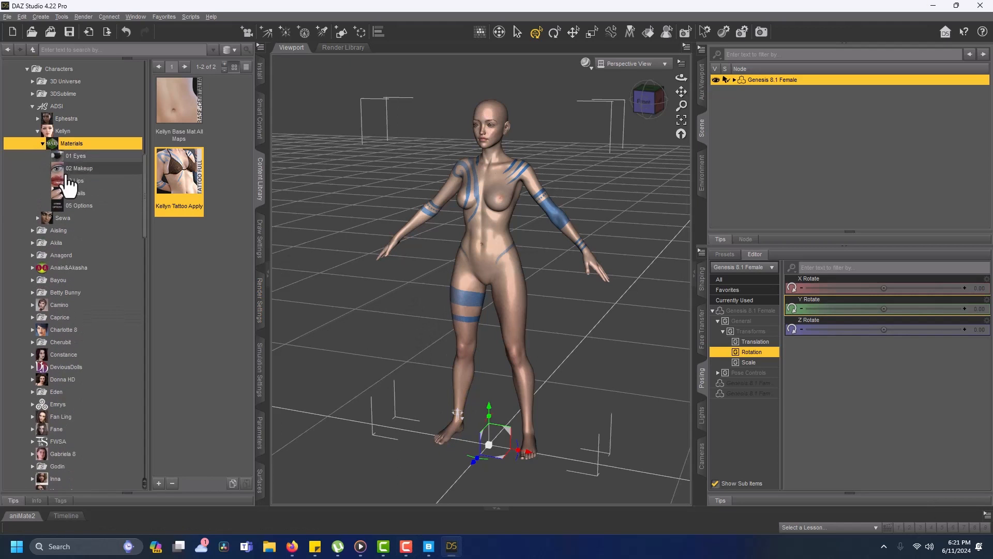
pyautogui.click(75, 206)
pyautogui.doubleClick(191, 176)
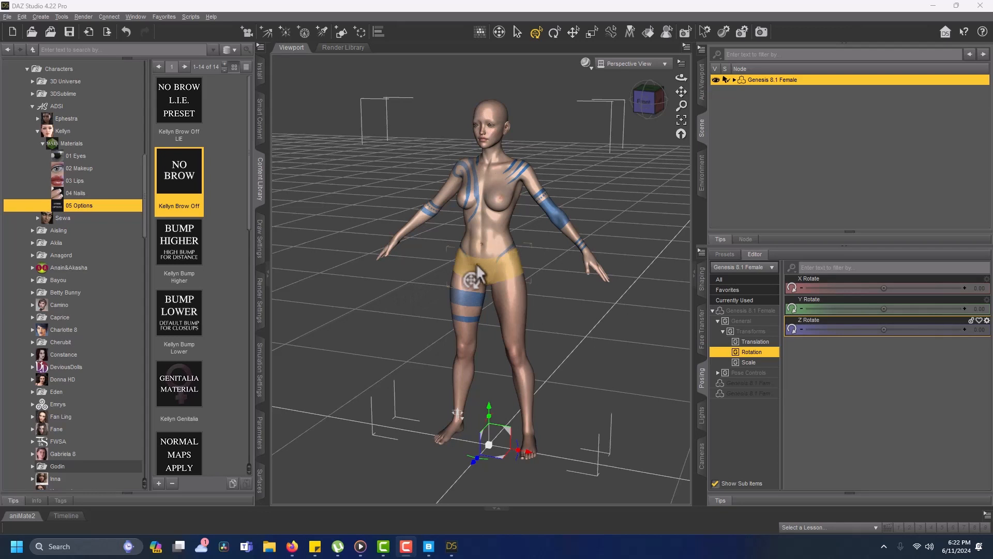
pyautogui.click(495, 199)
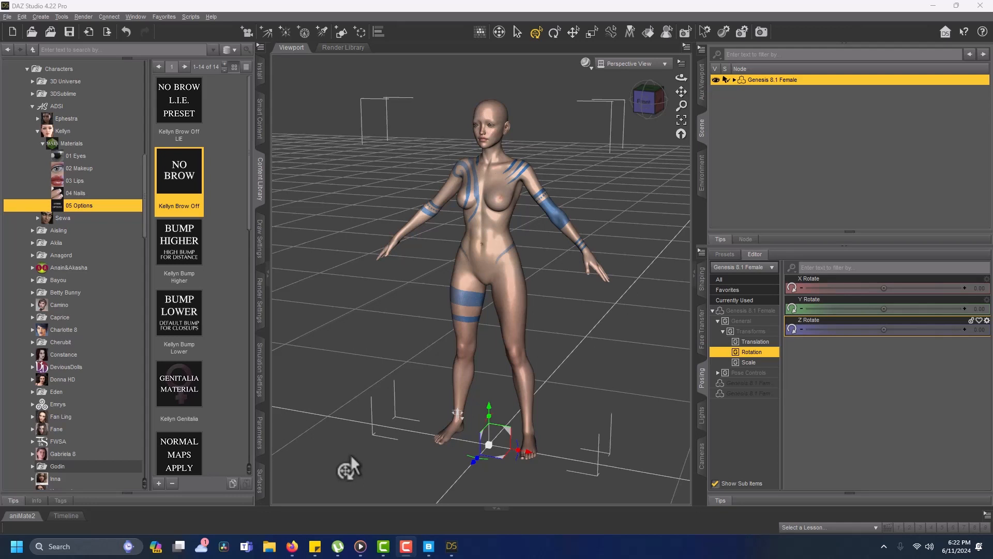
# - Preview an auto-arranged Texture Atlas using only KellynTorsoT_1002, KellynFaceNoBrow_1001, KellynLegsT_1003 and KellynArmsT_1004, and close it without accepting
pyautogui.rightClick(260, 486)
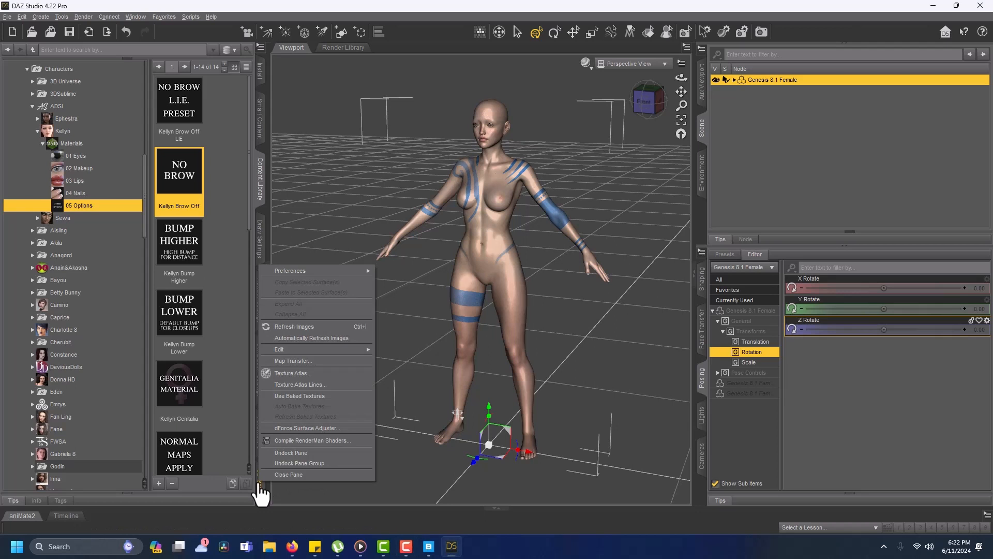
pyautogui.click(307, 374)
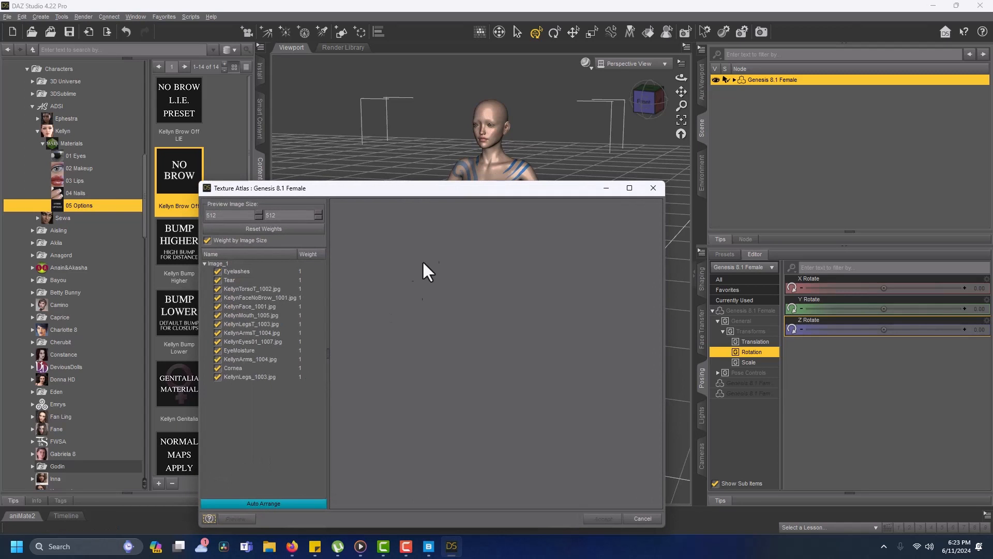
pyautogui.moveTo(420, 191); pyautogui.dragTo(769, 120)
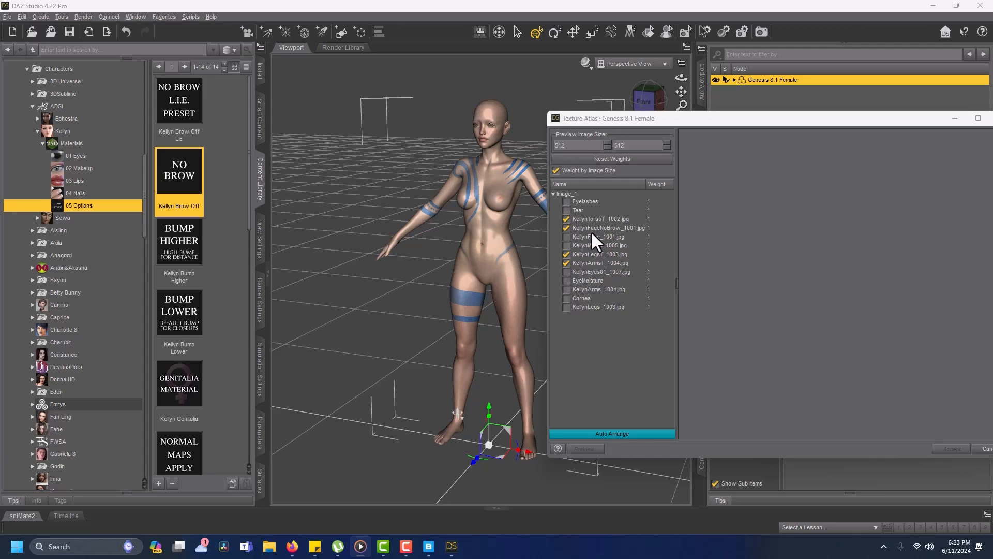
pyautogui.click(614, 434)
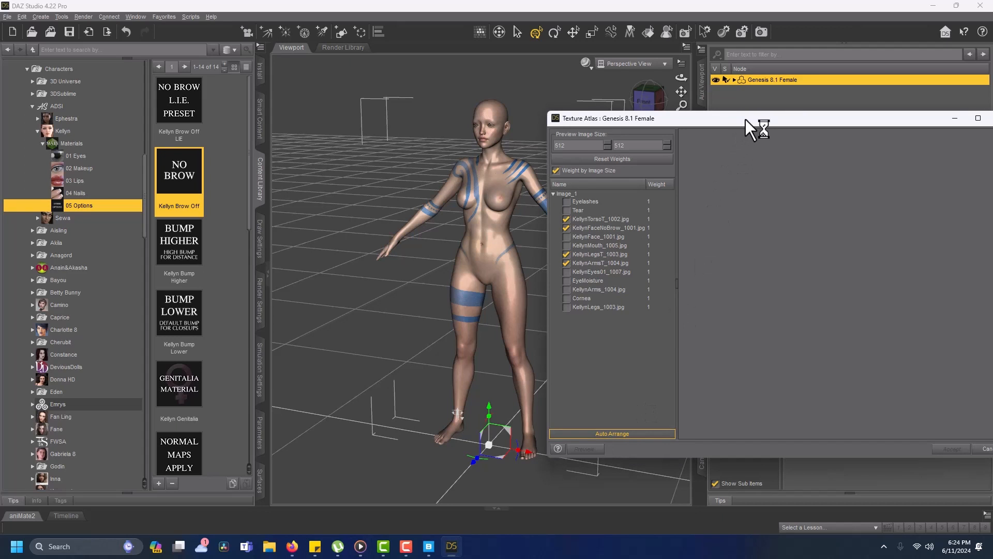
pyautogui.moveTo(746, 119); pyautogui.dragTo(553, 131)
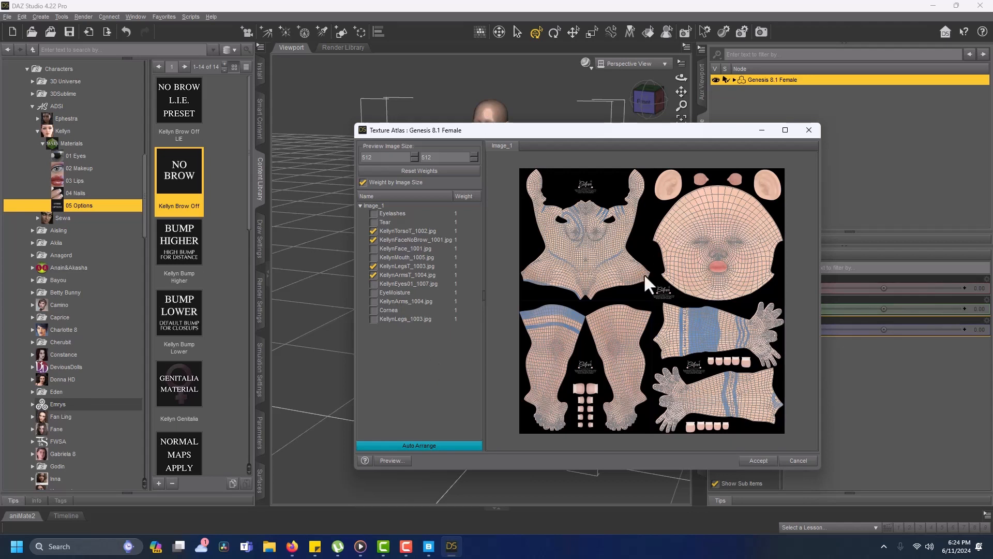
pyautogui.click(809, 130)
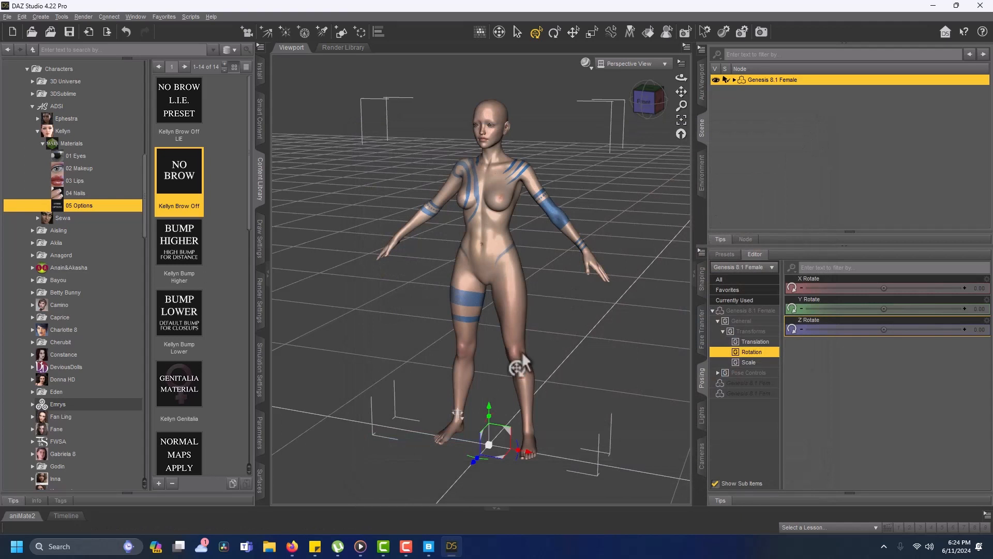
# - Set the Ears surface's Base Color map on the Genesis 8.1 Female to KellynFaceNoBrow_1001.jpg
pyautogui.click(260, 476)
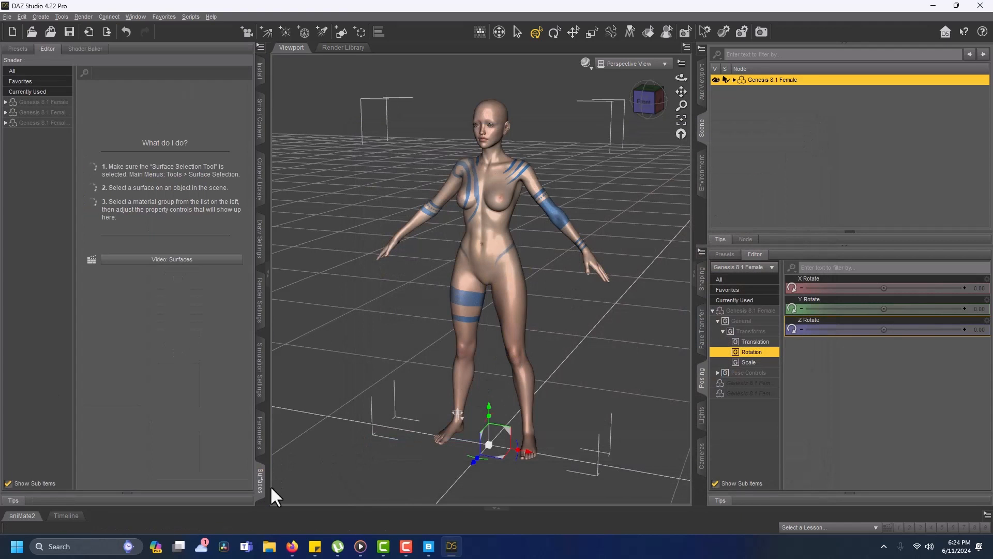
pyautogui.click(5, 101)
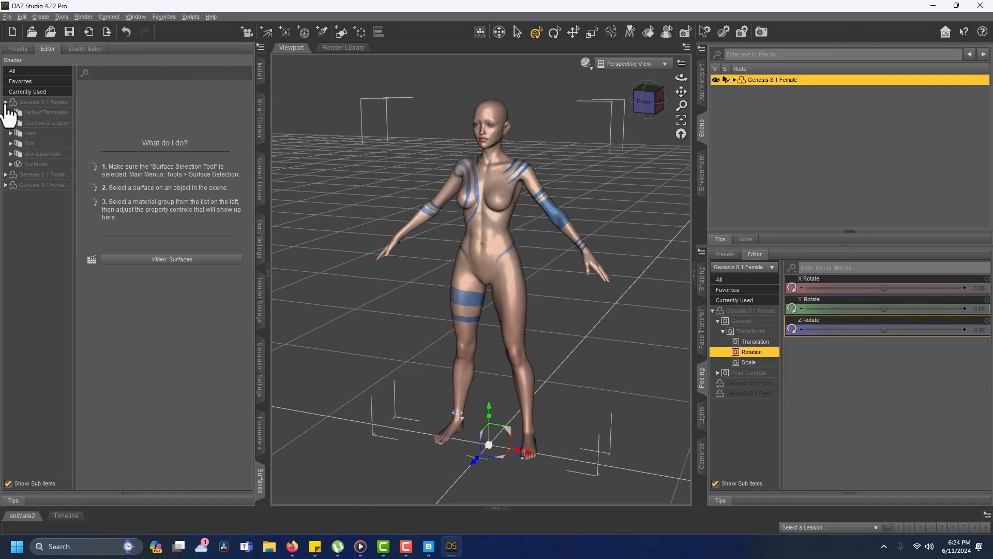
pyautogui.click(10, 164)
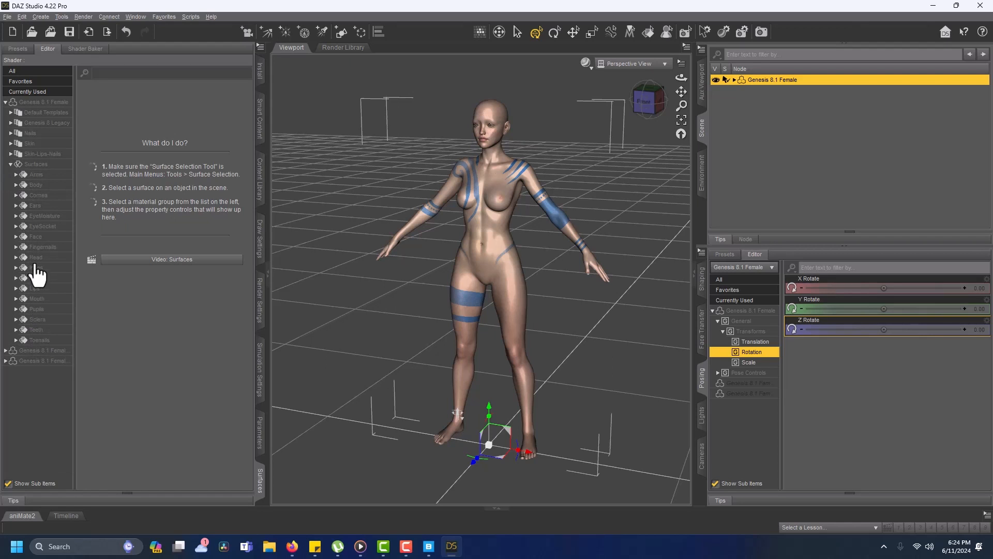
pyautogui.click(33, 206)
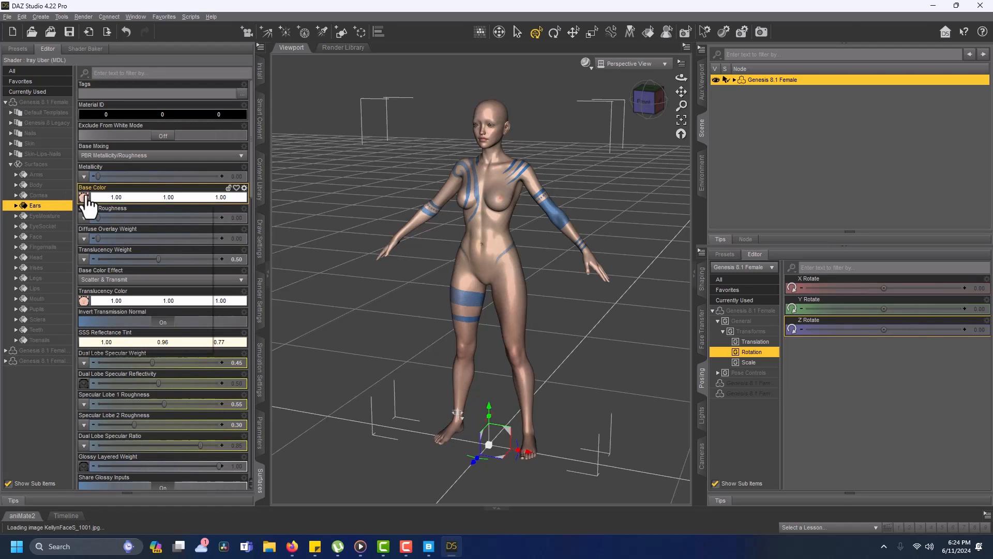
pyautogui.moveTo(86, 198)
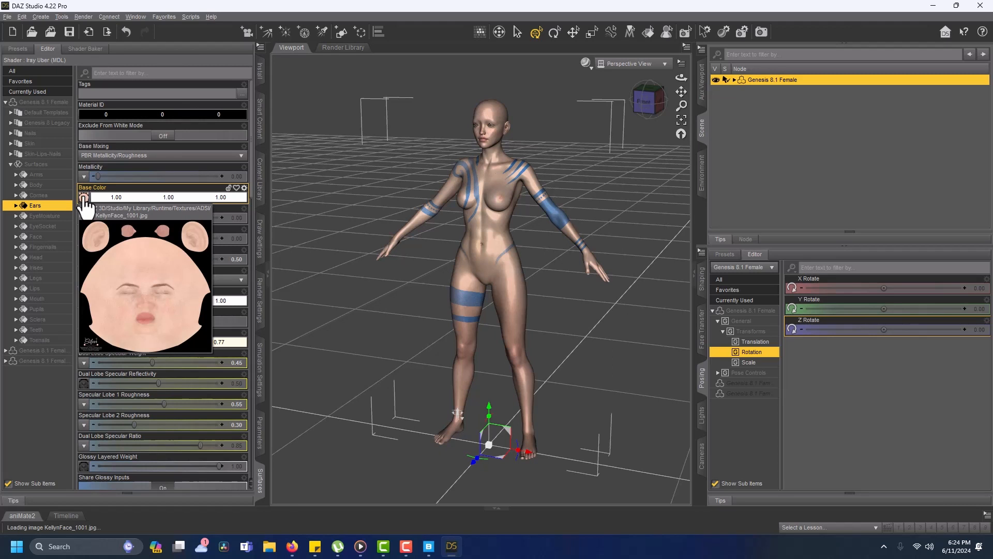
pyautogui.click(84, 197)
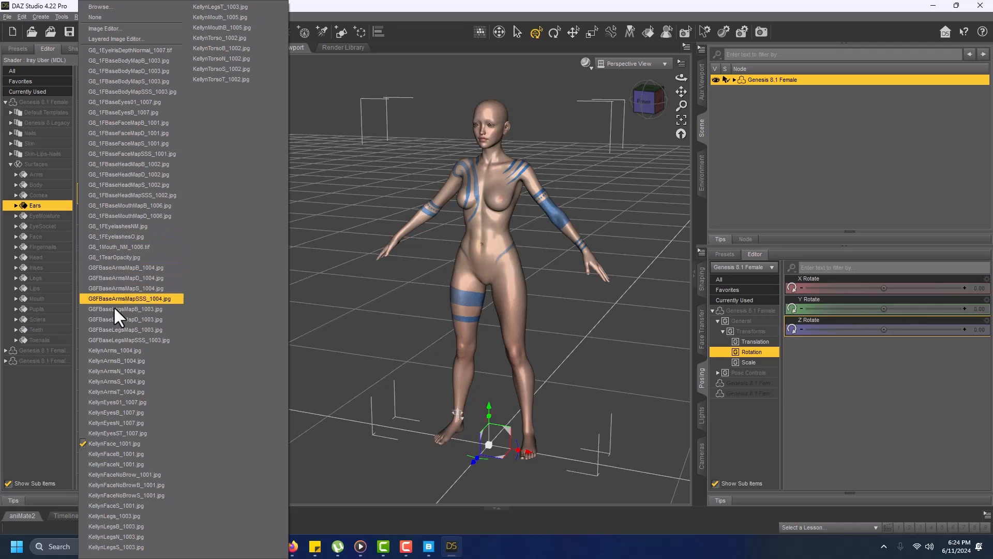
pyautogui.click(125, 473)
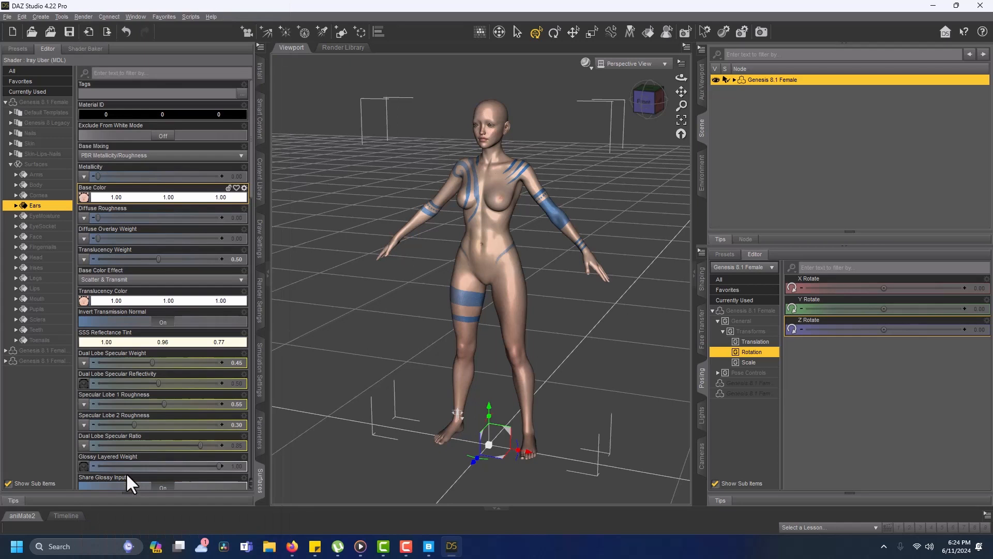
# - Set the Ears surface's Base Bump map to KellynFaceNoBrowB_1001.jpg
pyautogui.scroll(-4, 134, 339)
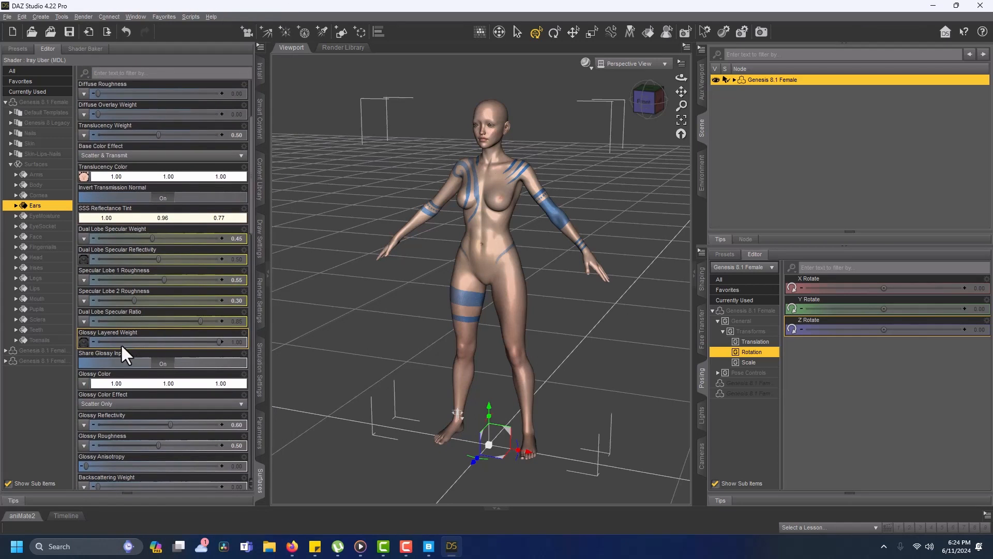
pyautogui.scroll(-6, 96, 349)
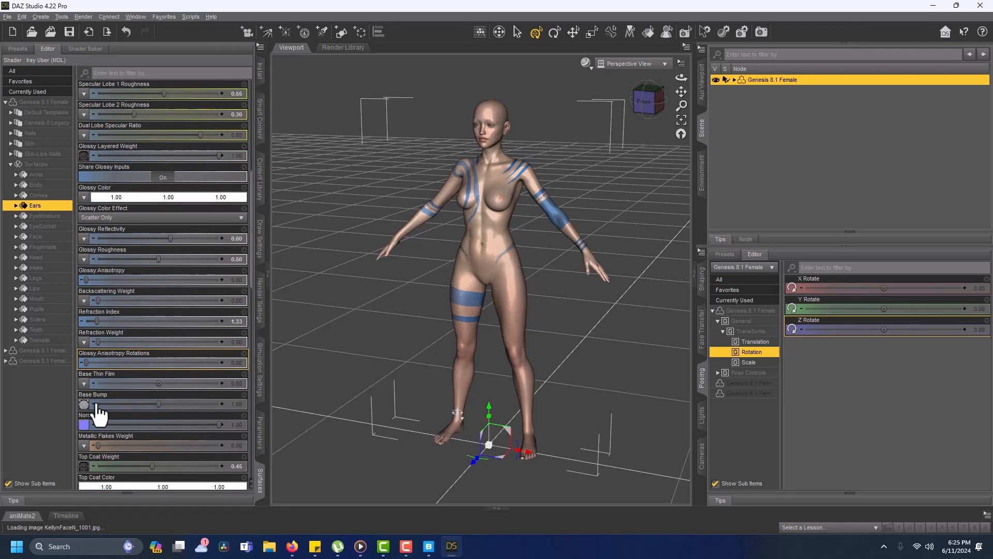
pyautogui.click(84, 405)
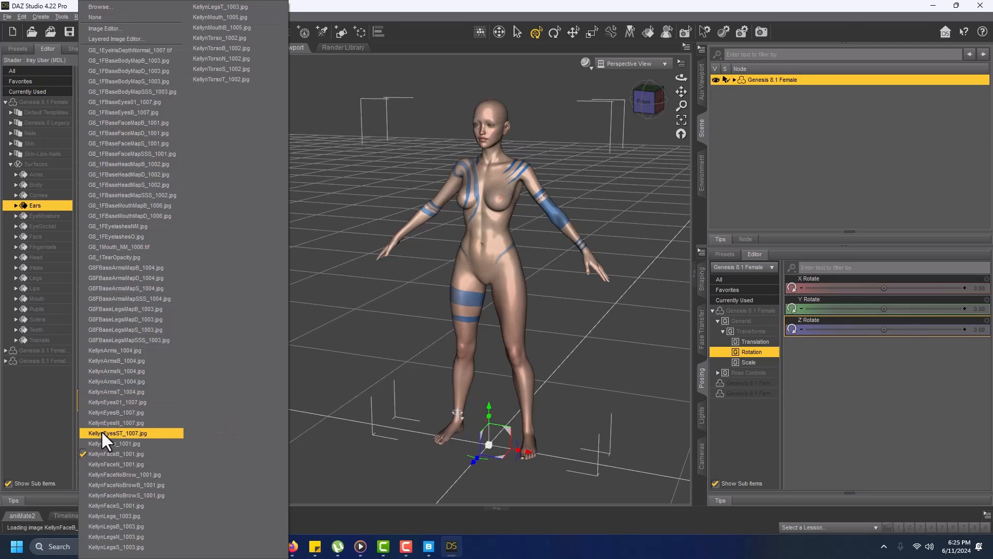
pyautogui.click(123, 485)
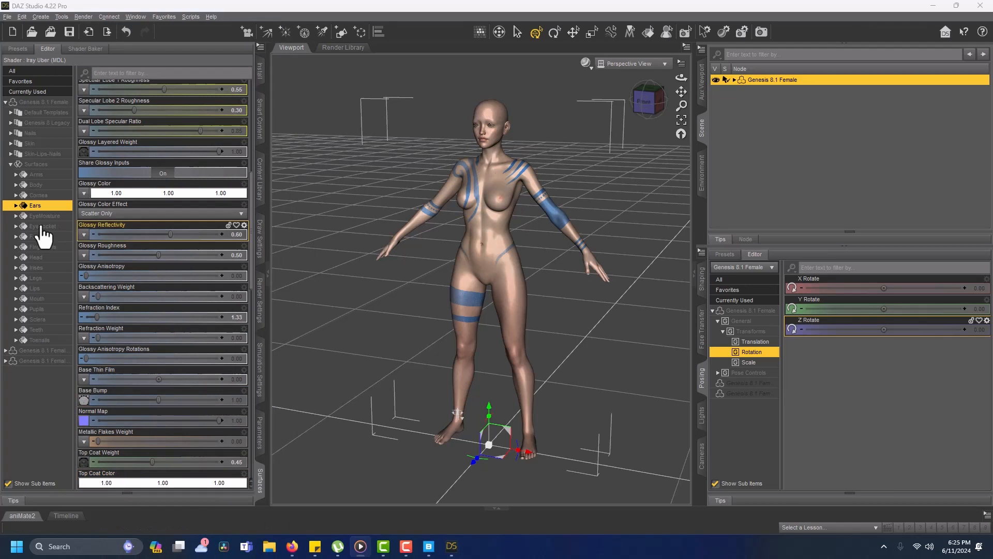
# - Check the texture maps assigned to the EyeSocket and Lips surfaces of the figure
pyautogui.click(42, 226)
pyautogui.click(36, 288)
pyautogui.scroll(-8, 169, 248)
pyautogui.click(84, 400)
pyautogui.click(128, 415)
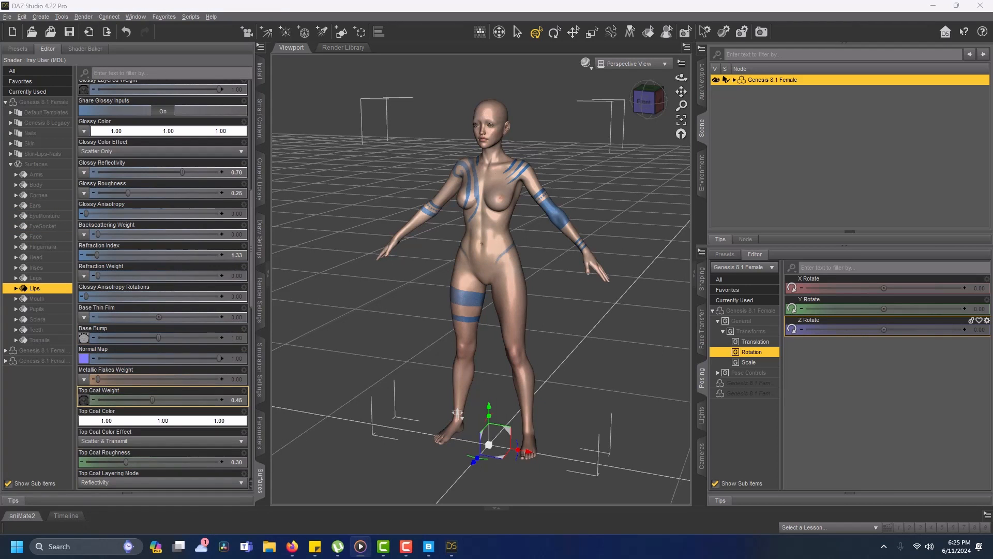
# - Set the Base Color map to KellynLegsT_1003.jpg for the Toenails and to KellynArmsT_1004.jpg for the Fingernails
pyautogui.click(52, 340)
pyautogui.click(85, 204)
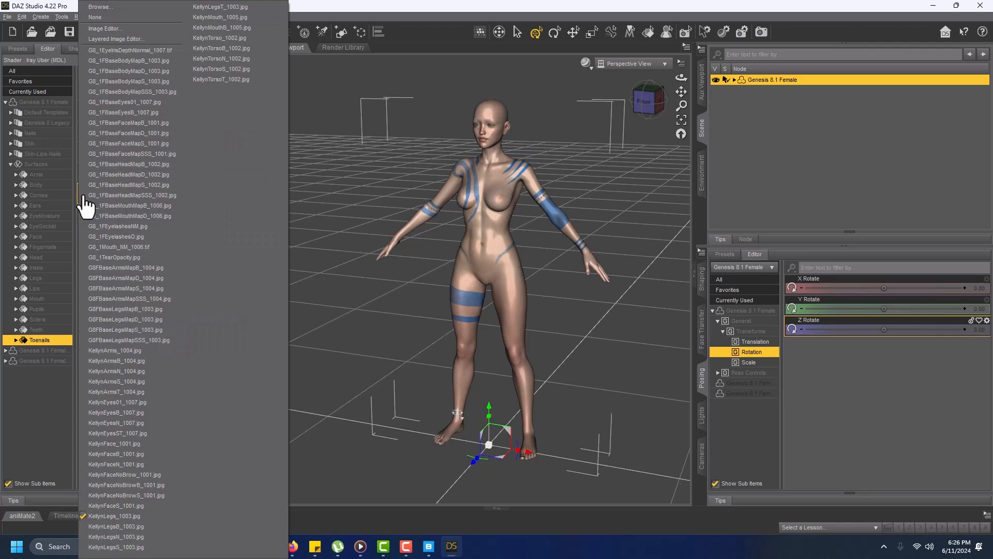
pyautogui.click(219, 7)
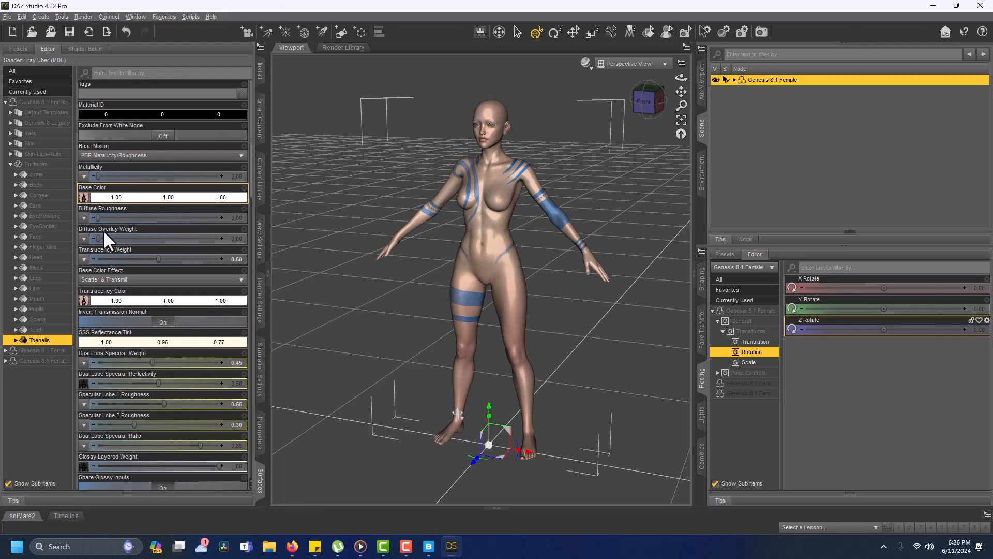
pyautogui.click(44, 247)
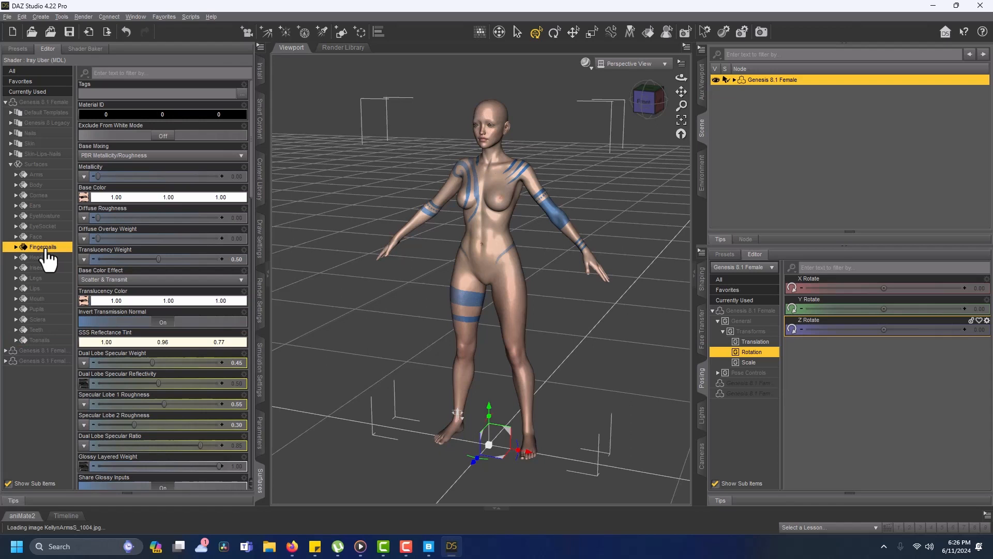
pyautogui.click(85, 197)
pyautogui.click(123, 392)
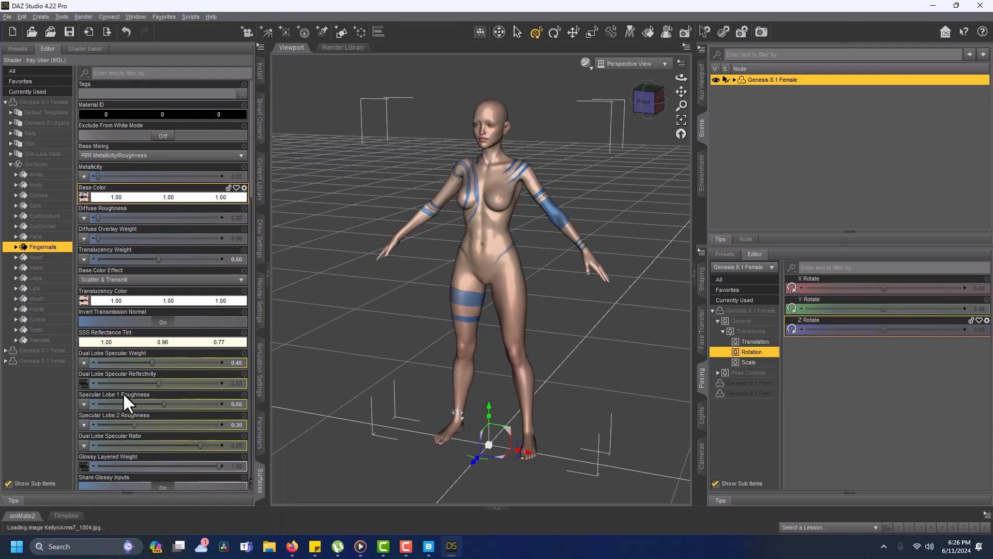
# - Auto-arrange a Texture Atlas that includes only KellynTorsoT_1002, KellynFaceNoBrow_1001, KellynLegsT_1003 and KellynArmsT_1004
pyautogui.scroll(-1, 236, 481)
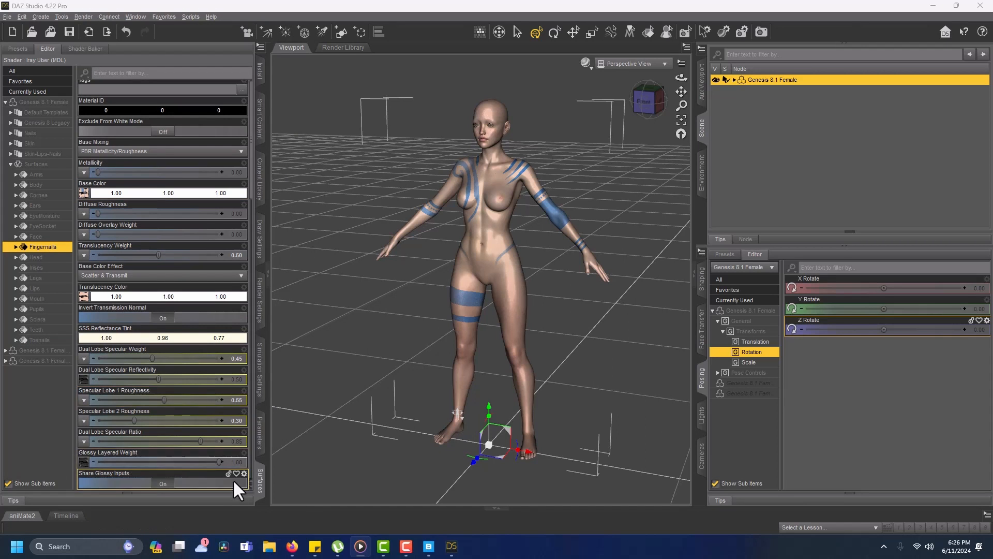
pyautogui.rightClick(258, 489)
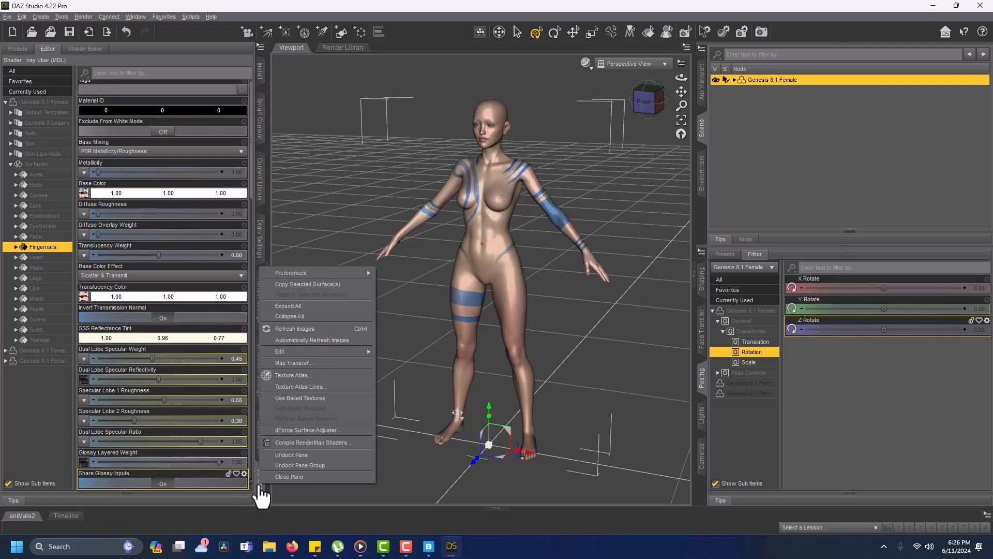
pyautogui.click(292, 374)
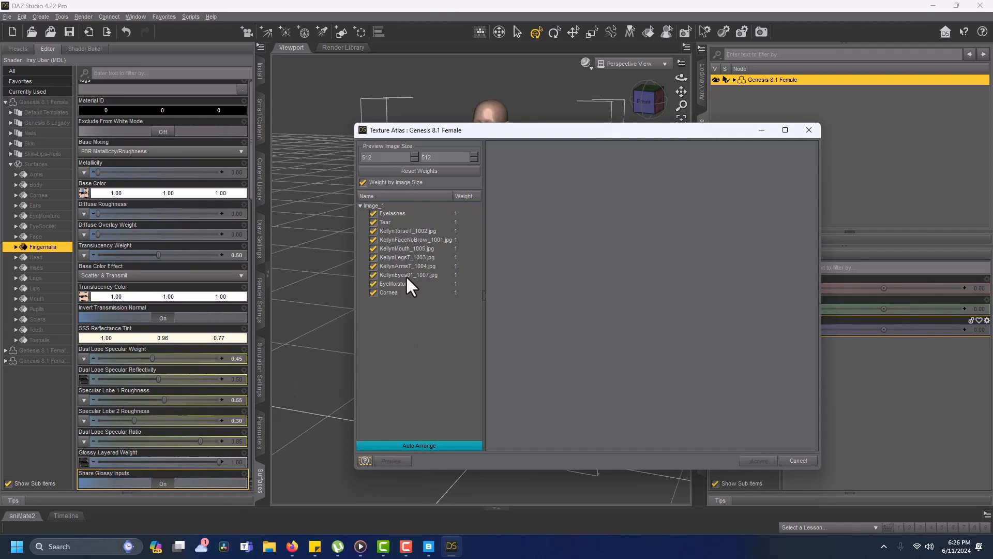
pyautogui.click(371, 292)
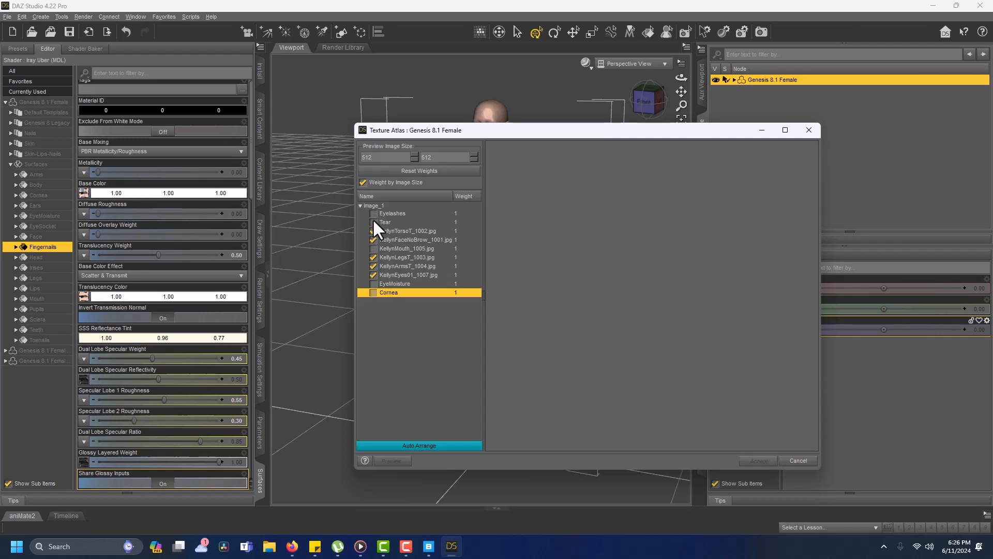
pyautogui.click(374, 274)
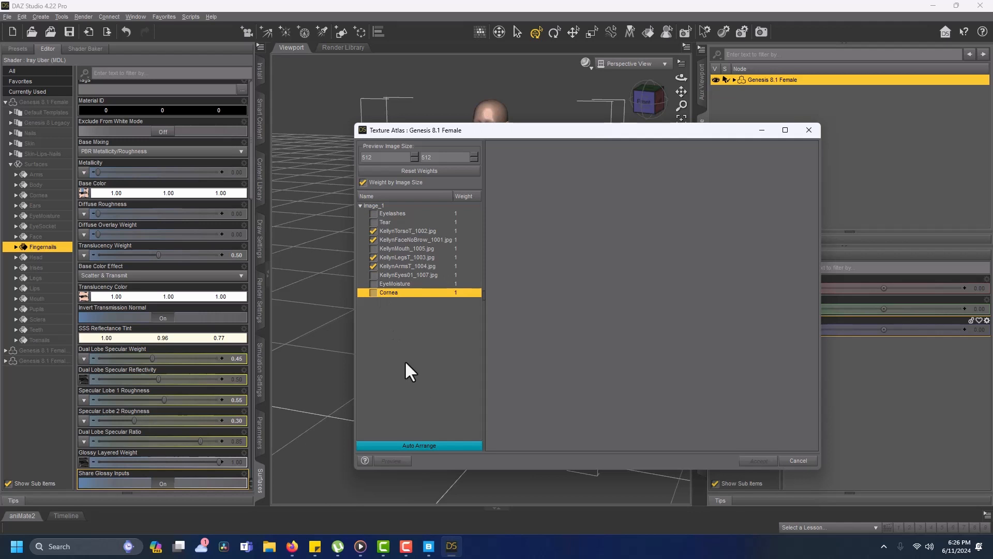
pyautogui.click(428, 445)
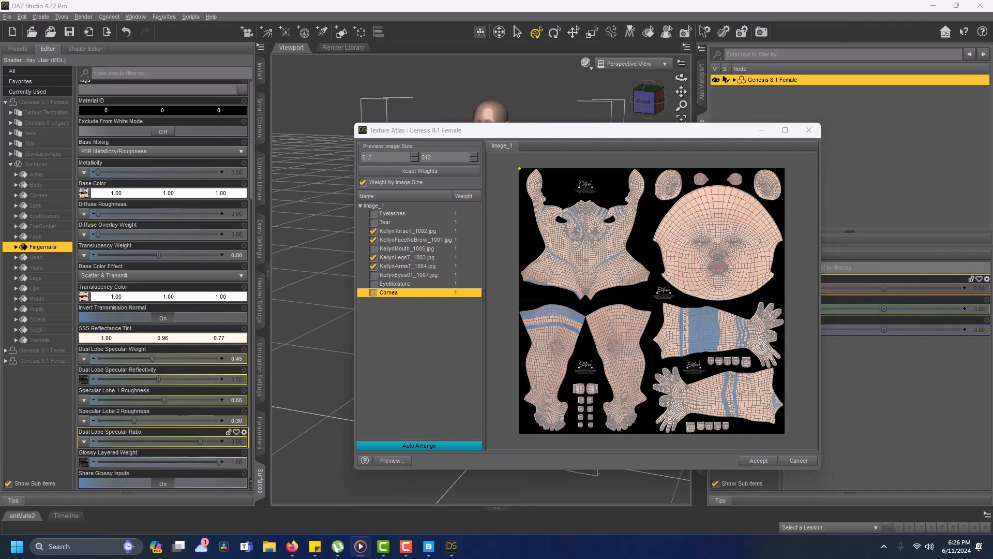
# - Accept the atlas layout, name the UV set DazTextures and choose Desktop/DazToMetahuman/DazMeshandTextures as its target folder
pyautogui.click(758, 462)
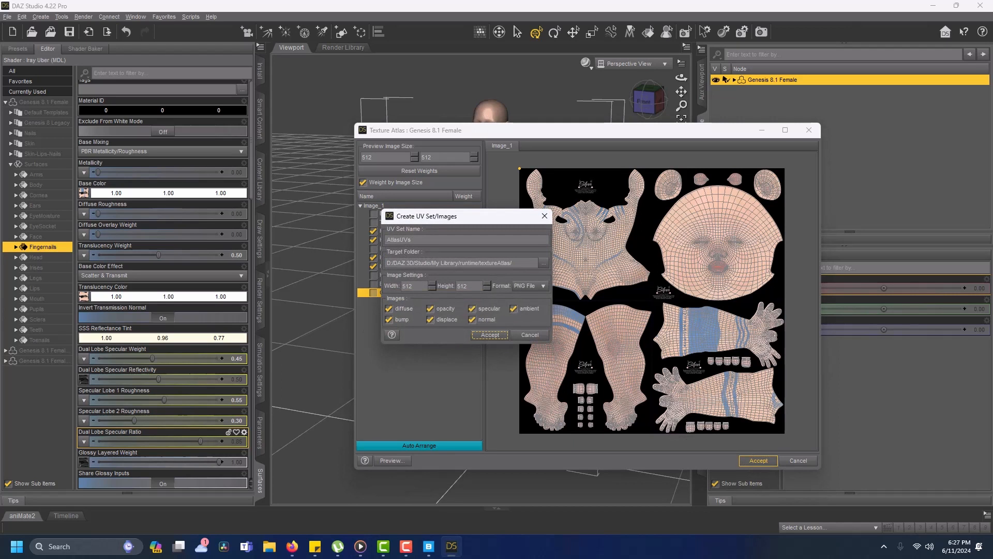
pyautogui.moveTo(414, 240); pyautogui.dragTo(371, 233)
pyautogui.write('DazTextures')
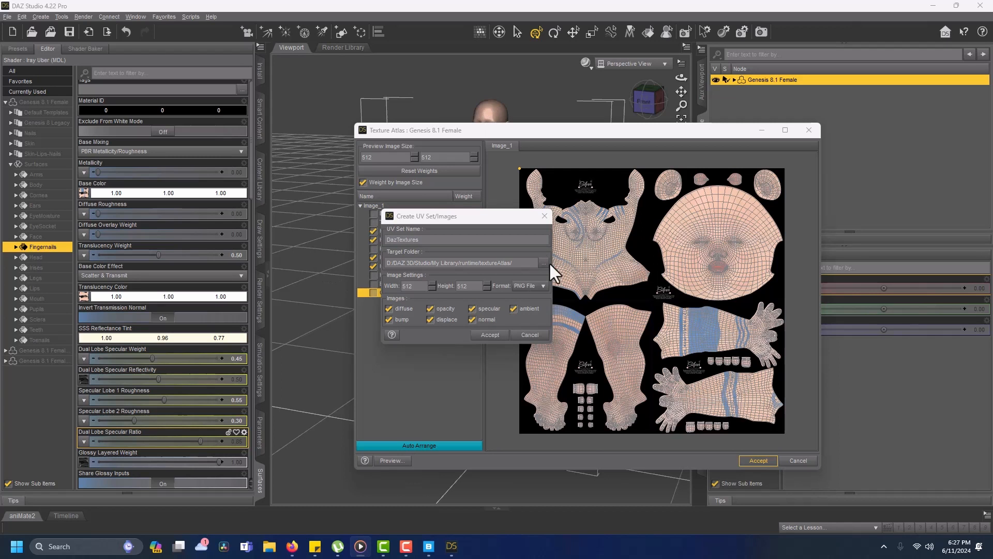
pyautogui.click(543, 262)
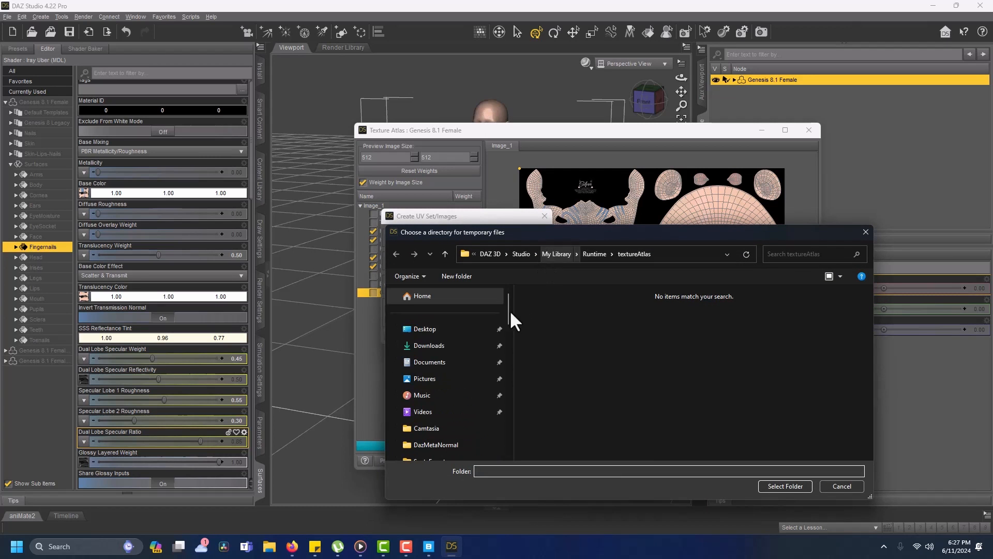
pyautogui.click(425, 329)
pyautogui.doubleClick(606, 327)
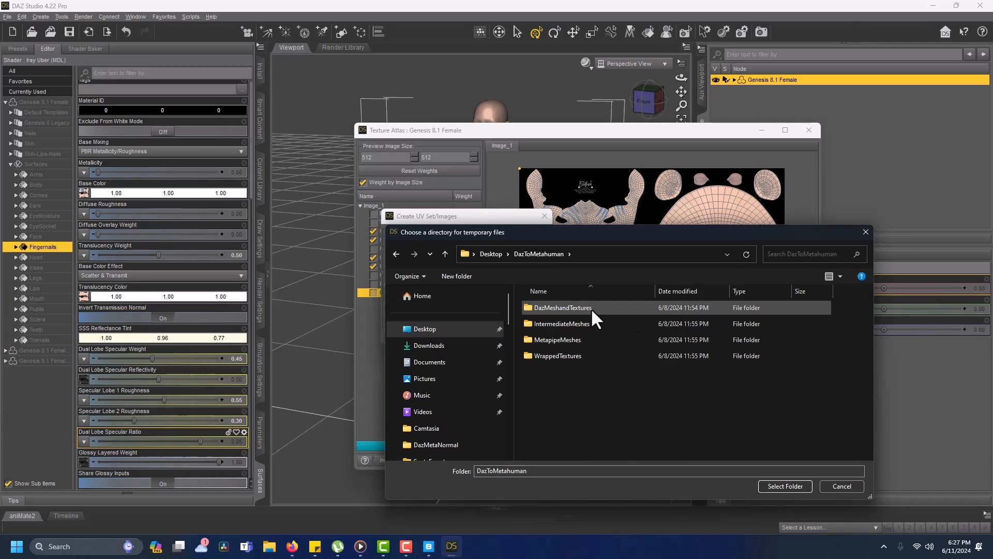
pyautogui.doubleClick(591, 309)
pyautogui.click(771, 486)
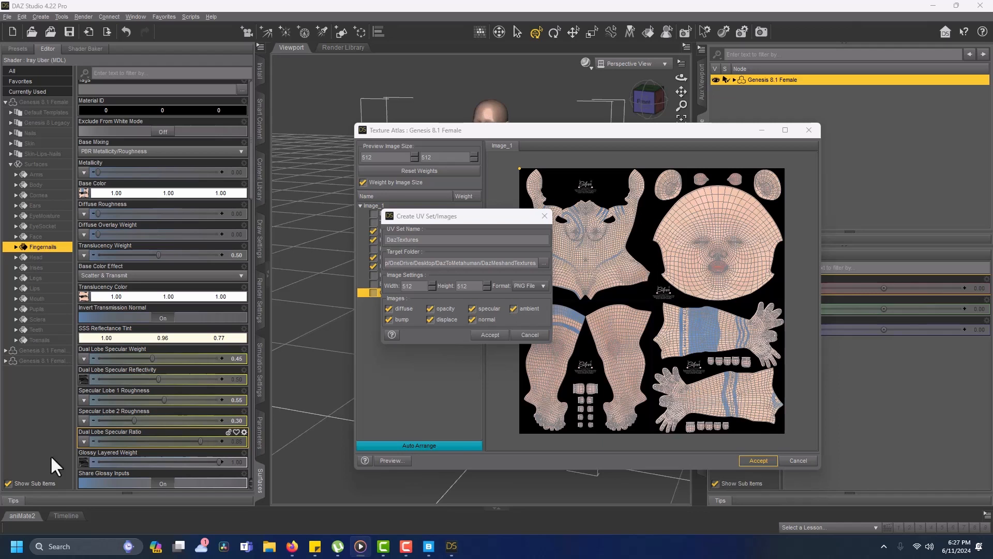
# - Exclude the opacity, displace, normal, specular and ambient images, set the image width to 16384, and create the atlas UV set and images
pyautogui.click(430, 309)
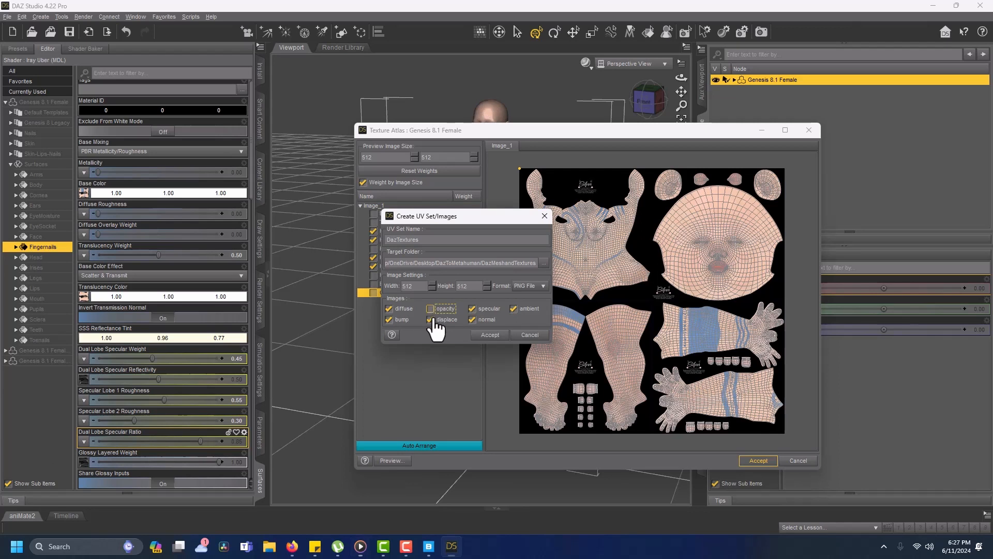
pyautogui.click(430, 319)
pyautogui.click(472, 319)
pyautogui.click(472, 308)
pyautogui.click(513, 308)
pyautogui.moveTo(422, 287); pyautogui.dragTo(385, 285)
pyautogui.write('16384')
pyautogui.moveTo(469, 285); pyautogui.dragTo(451, 290)
pyautogui.click(490, 335)
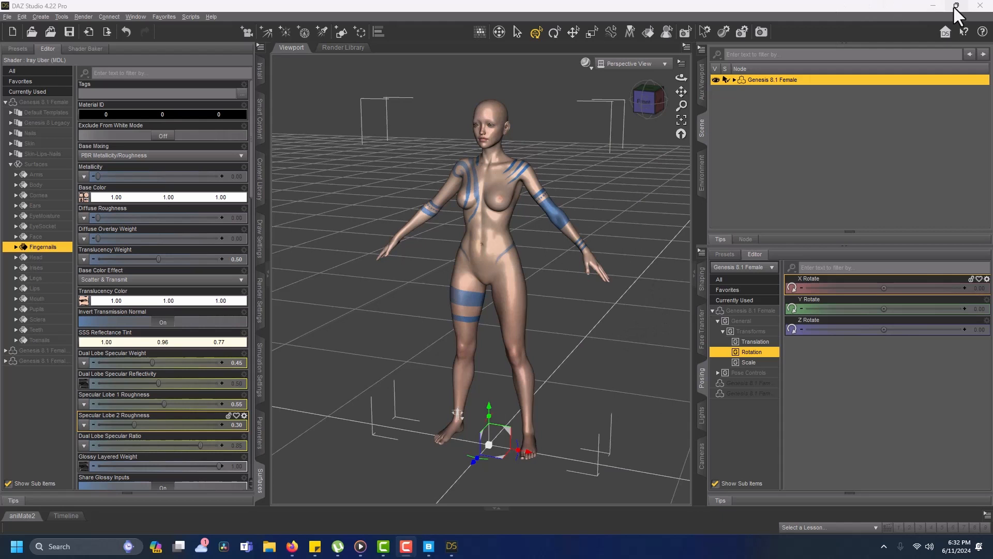
# - Apply the UnrealPose file from the desktop to the Genesis 8.1 Female figure, restoring the full-size window
pyautogui.click(955, 5)
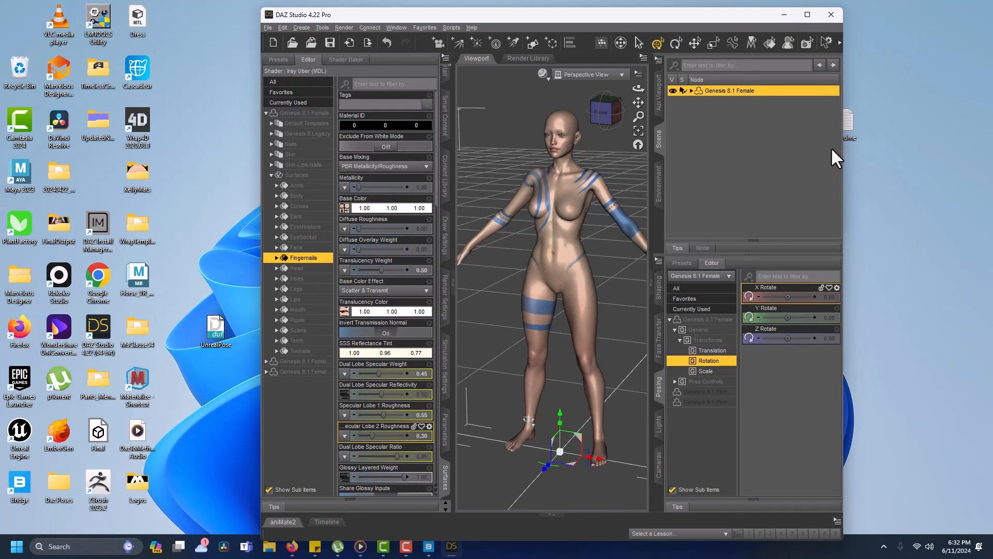
pyautogui.moveTo(844, 148); pyautogui.dragTo(906, 157)
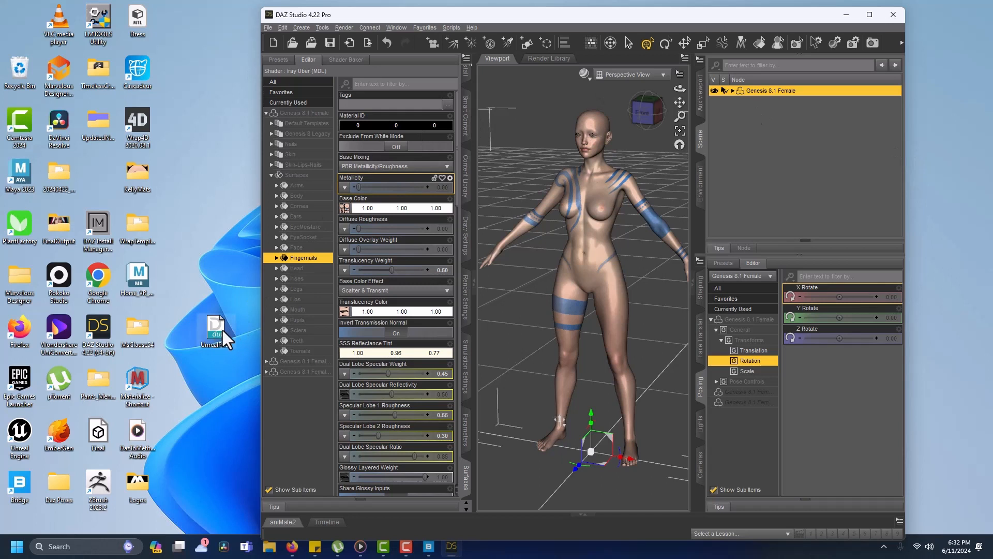
pyautogui.moveTo(222, 330); pyautogui.dragTo(538, 277)
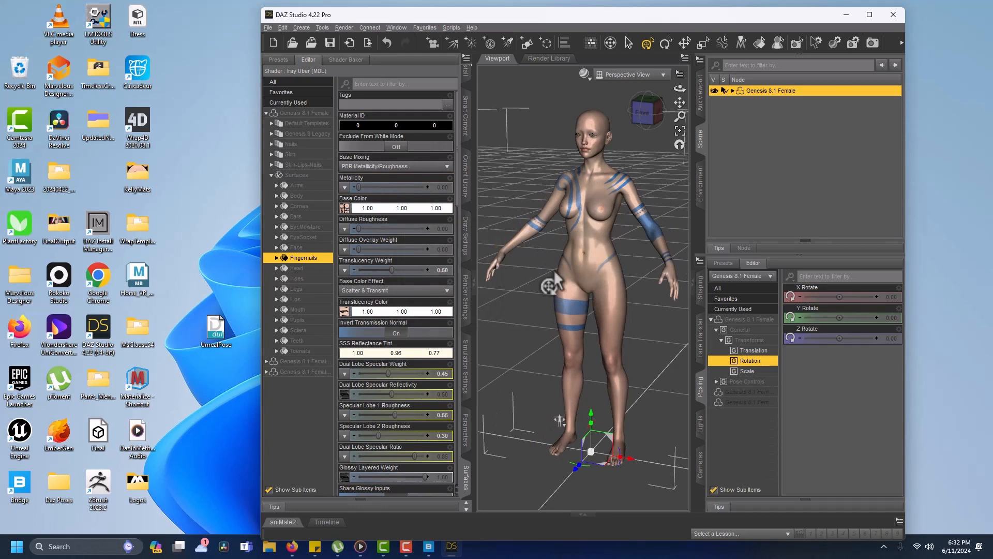
pyautogui.click(869, 15)
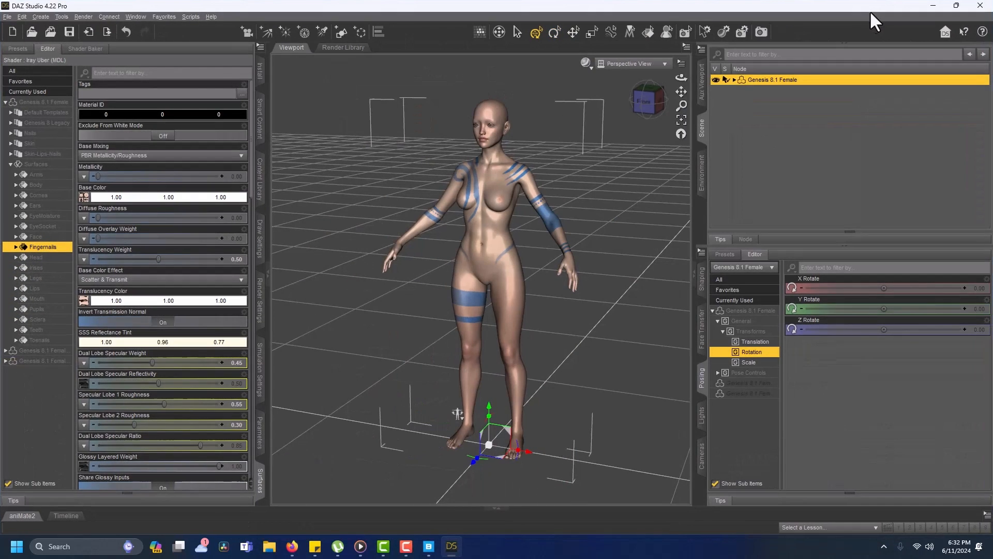
# - Export the posed Genesis 8.1 Female figure as a Wavefront OBJ named DazMesh into Desktop/DazToMetahuman/DazMeshandTextures
pyautogui.click(646, 102)
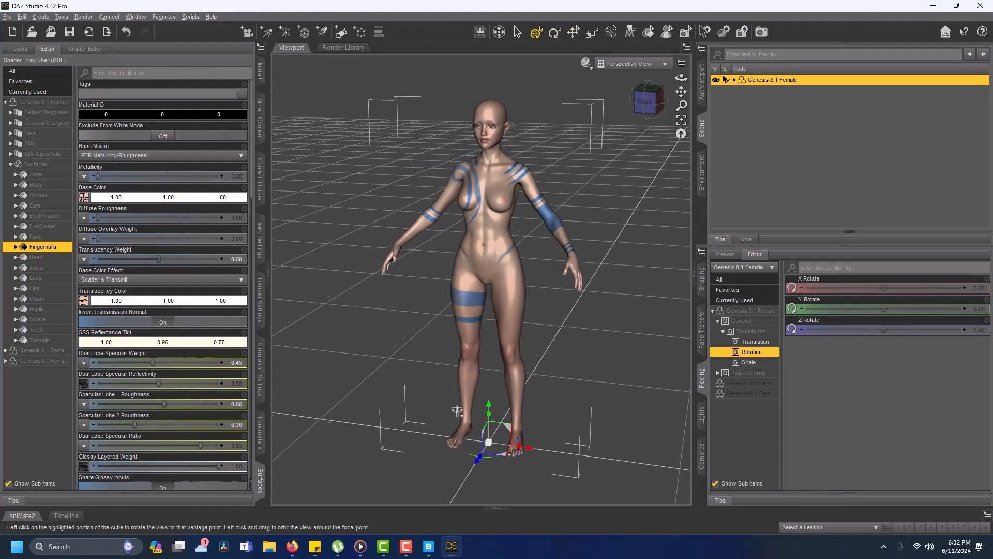
pyautogui.click(7, 17)
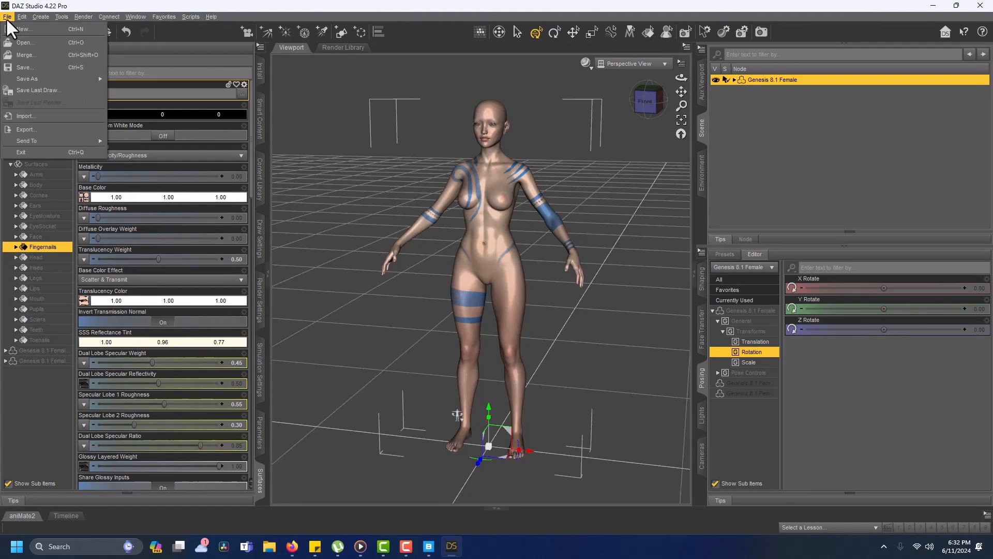
pyautogui.click(26, 129)
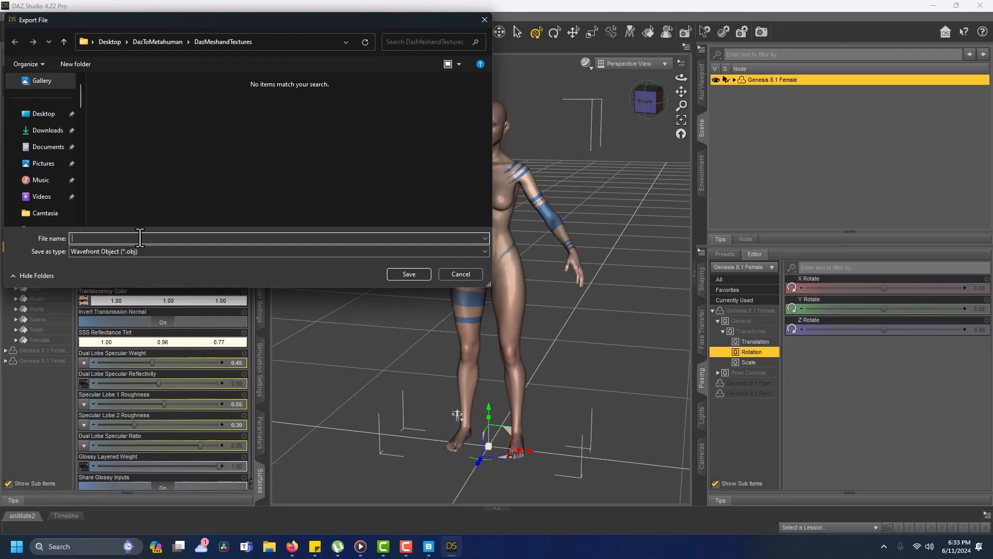
pyautogui.write('DazMesh')
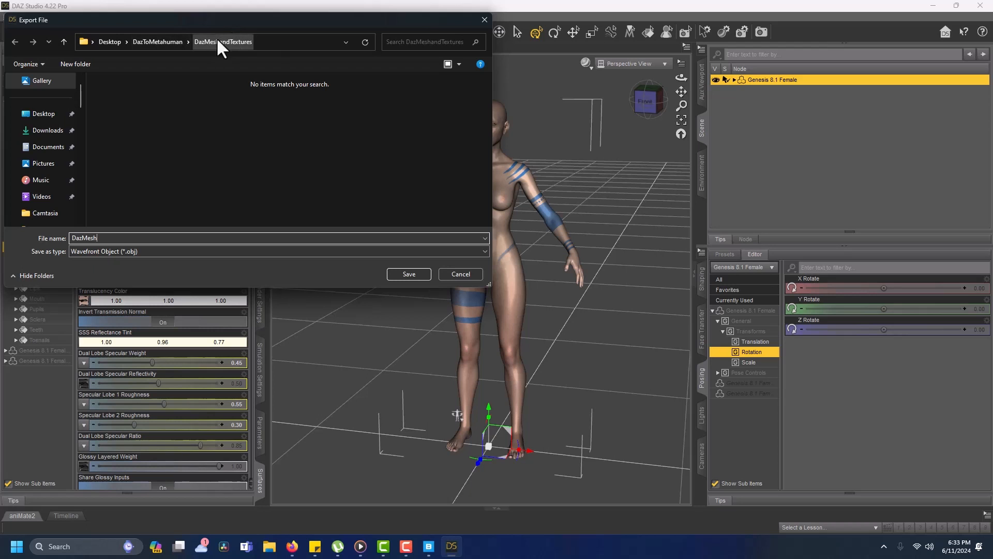
pyautogui.click(401, 274)
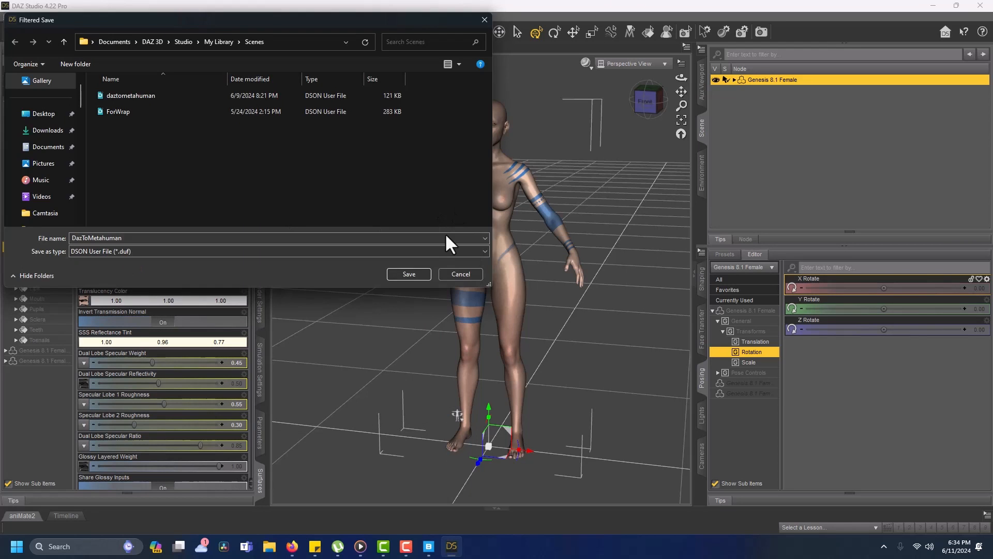
# - Save the scene as DazToMetahuman in the My Library Scenes folder, replacing the existing file
pyautogui.click(424, 273)
pyautogui.click(453, 277)
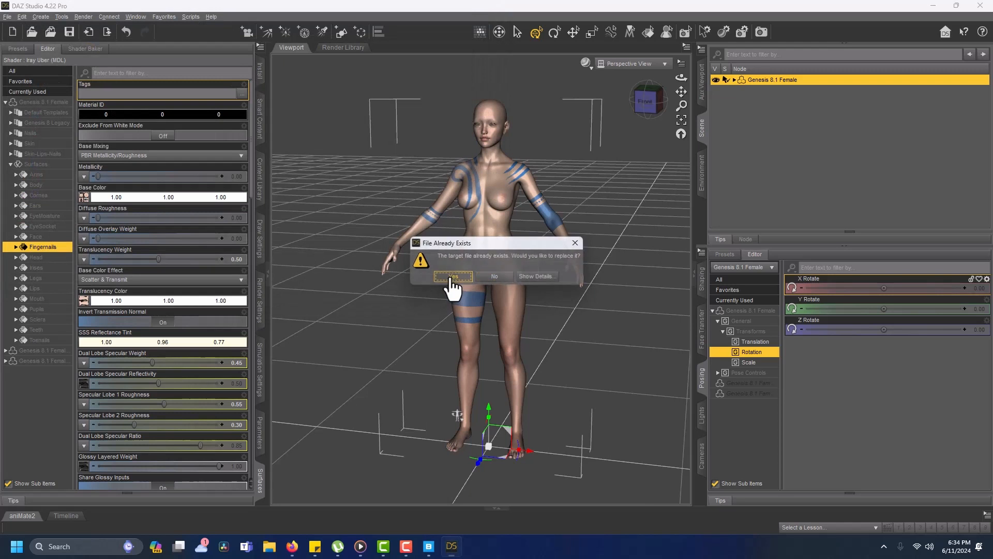
pyautogui.click(474, 308)
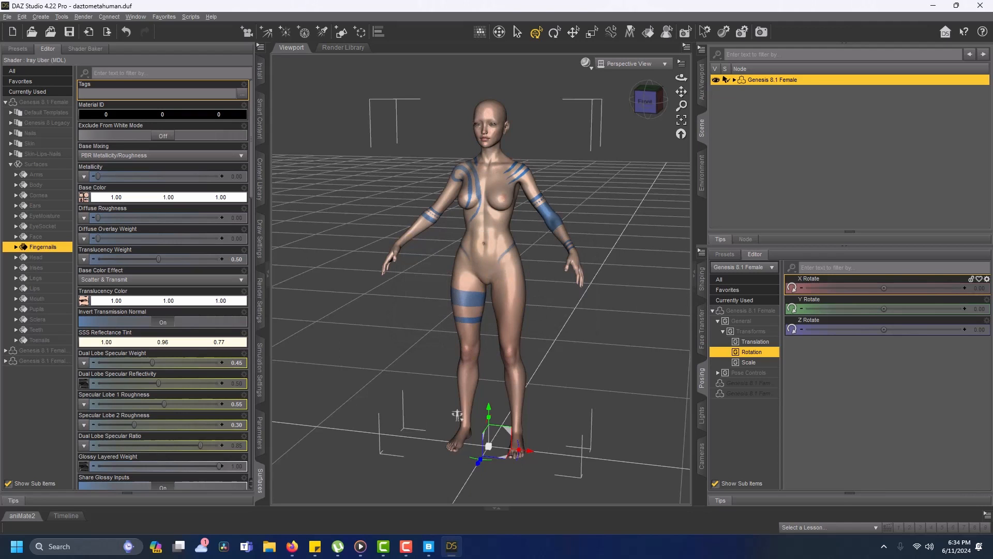
# - Arrange the Maya and MS Plugin windows clear of Bridge, and export the MSCLAUSEFINAL MetaHuman from Bridge to Maya
pyautogui.click(360, 545)
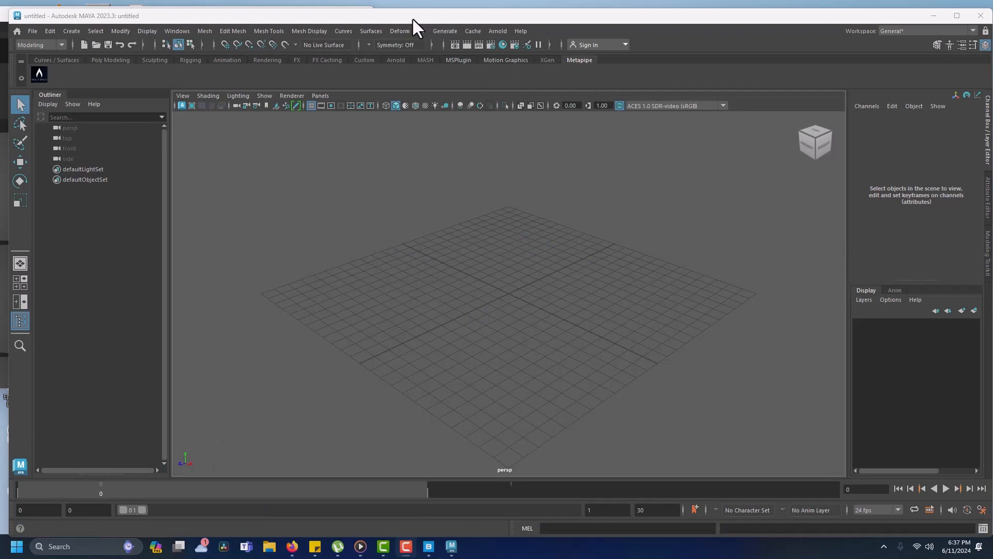
pyautogui.moveTo(412, 19); pyautogui.dragTo(784, 18)
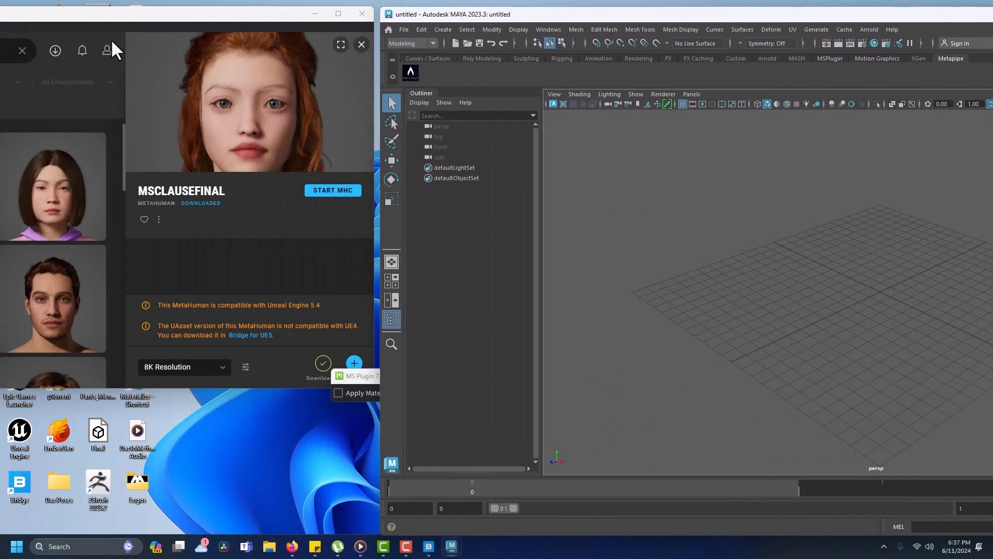
pyautogui.moveTo(354, 375); pyautogui.dragTo(76, 458)
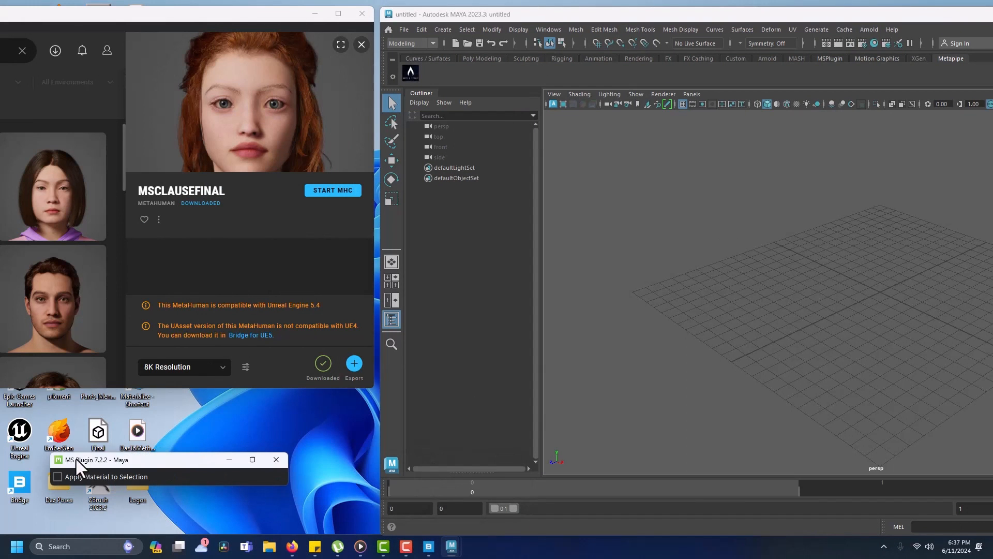
pyautogui.click(355, 361)
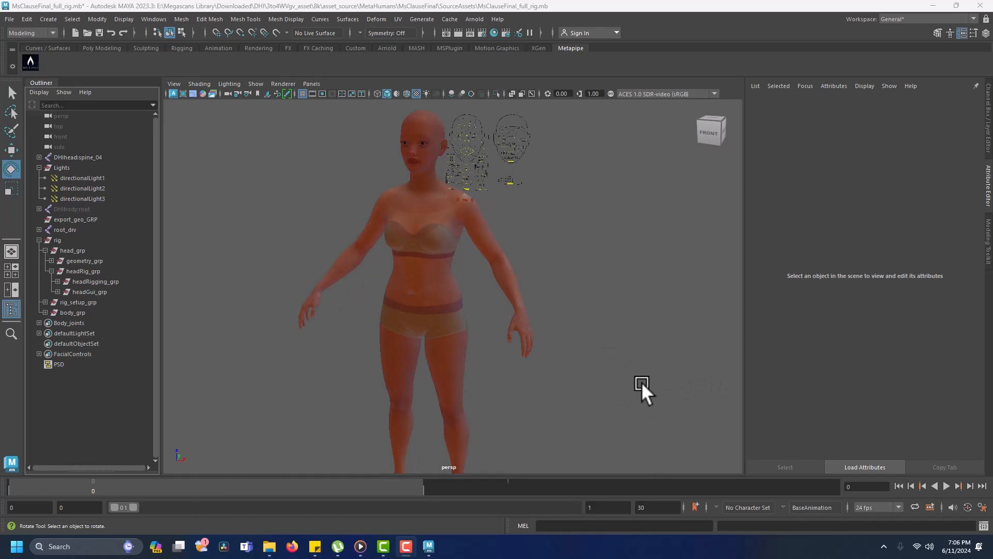
# - Run a Python script in Maya that appends c:/Arts and Spells/Scripts to sys.path, imports Body_Prep and calls Body_Prep.run()
pyautogui.click(982, 525)
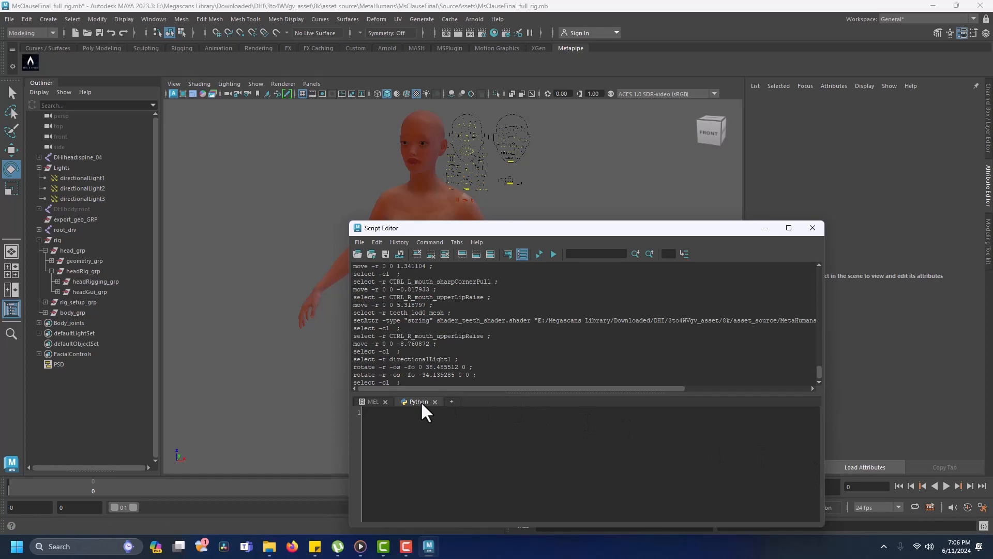
pyautogui.click(408, 414)
pyautogui.write('import sys sys.path.append("c:/Arts and Spells/Scripts") import Body_Prep Body_Prep.run()')
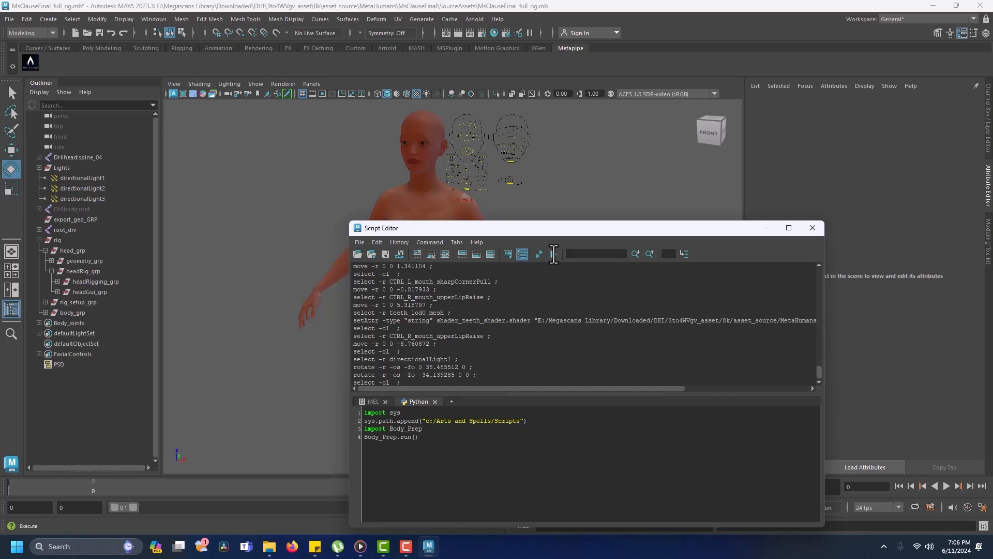
pyautogui.click(552, 253)
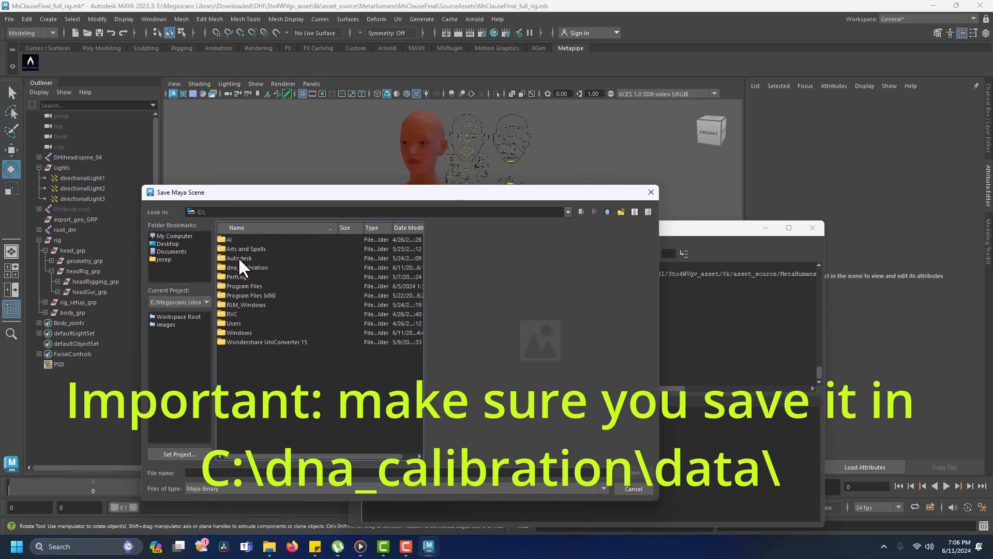
# - Save the Maya scene as Body_Drv in Maya Binary format in C:\dna_calibration\data, and close the Script Editor
pyautogui.doubleClick(240, 267)
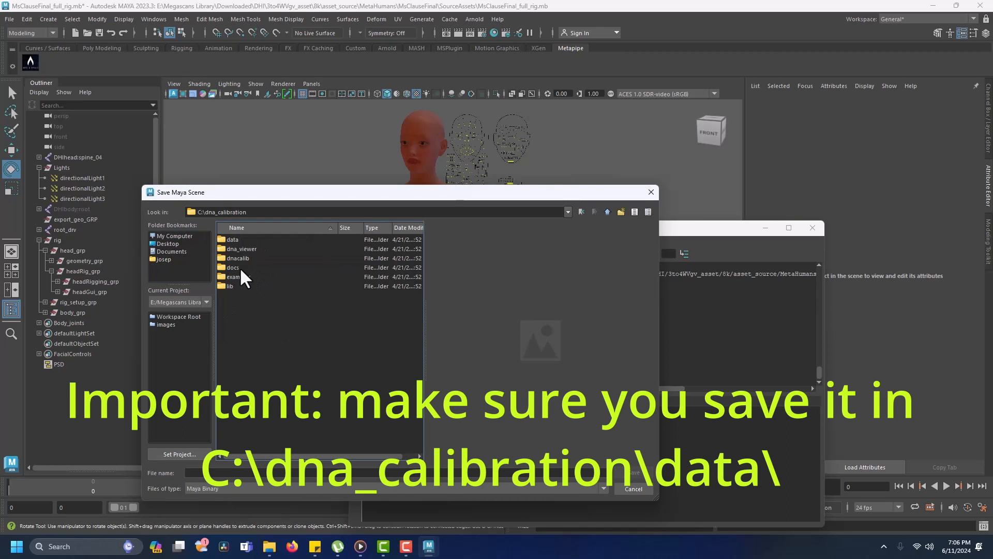
pyautogui.doubleClick(232, 240)
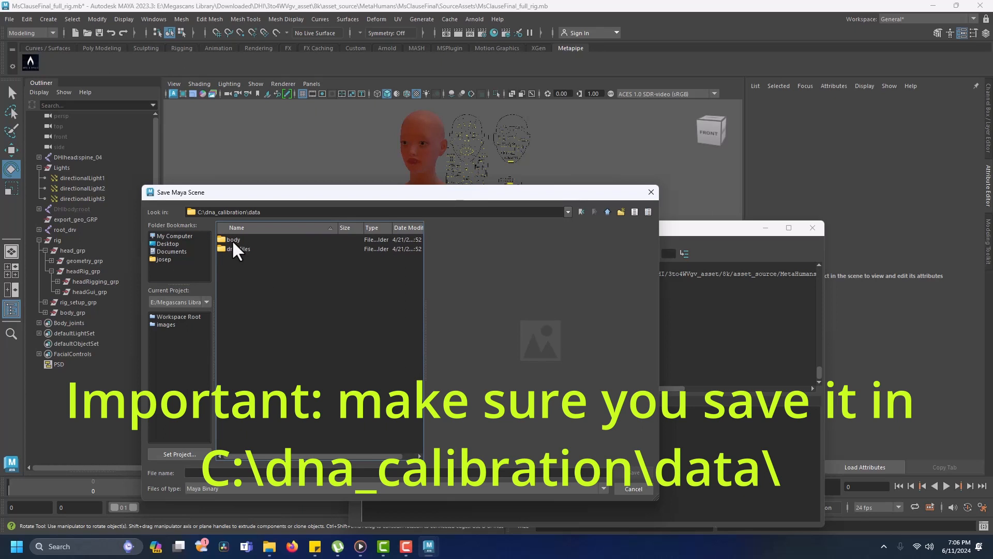
pyautogui.click(205, 473)
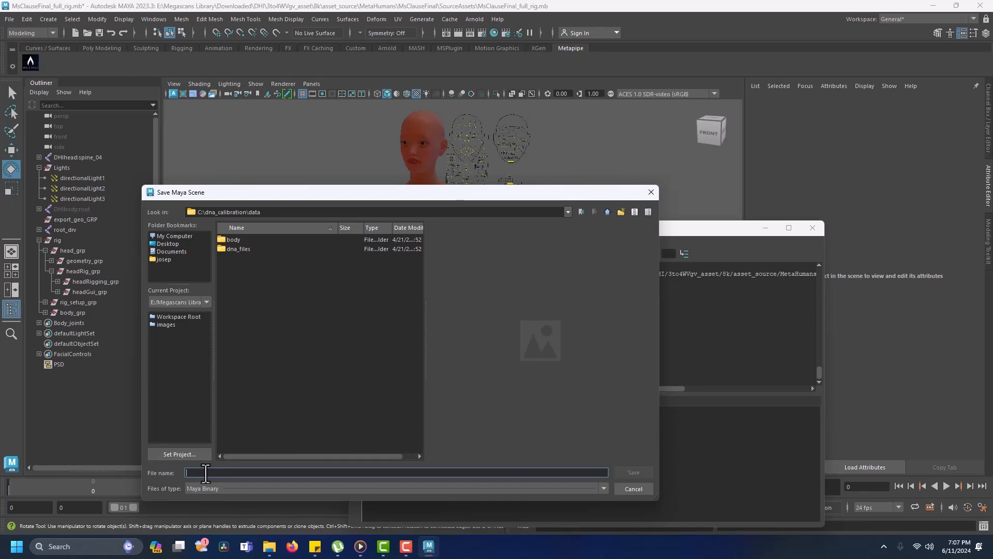
pyautogui.write('Body_Drv')
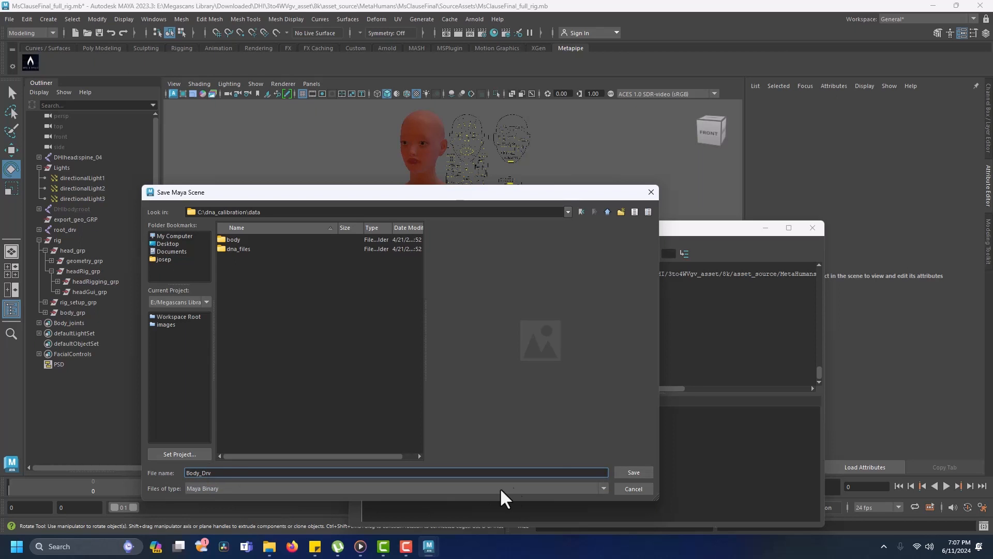
pyautogui.click(623, 473)
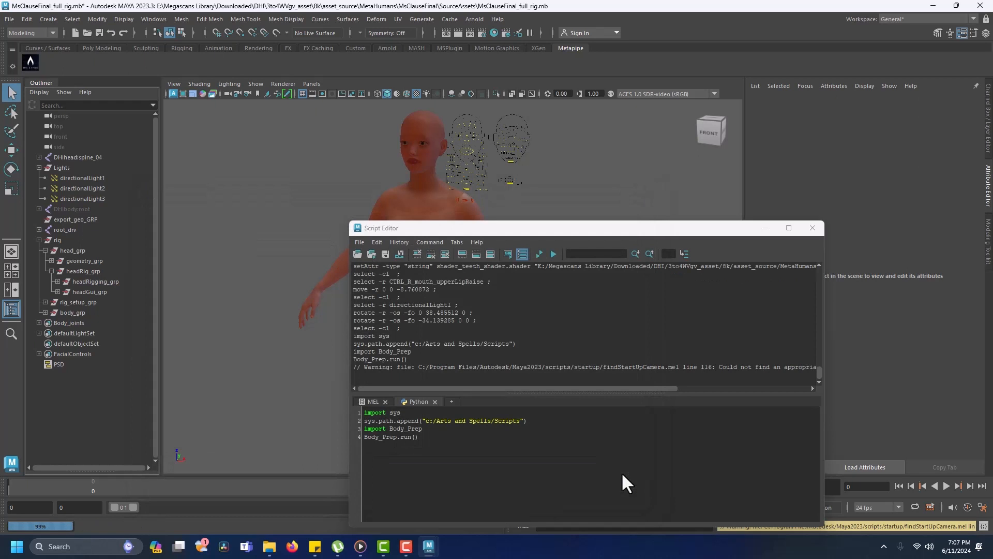
pyautogui.click(813, 228)
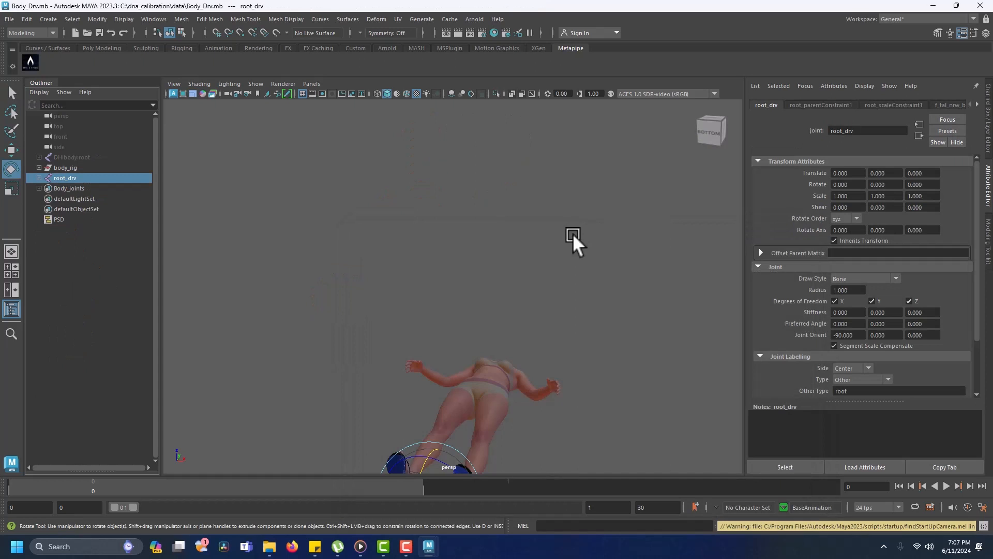
# - Expand body_rig down to body_lod0_grp and unhide the f_tal_nrw_combined_lod0_mesh
pyautogui.click(714, 151)
pyautogui.click(39, 168)
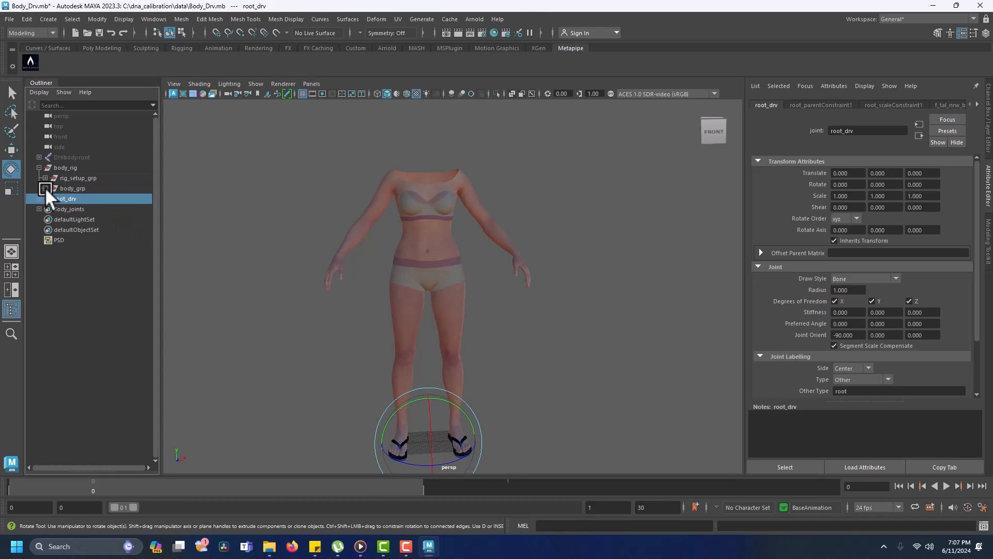
pyautogui.click(45, 188)
pyautogui.click(51, 198)
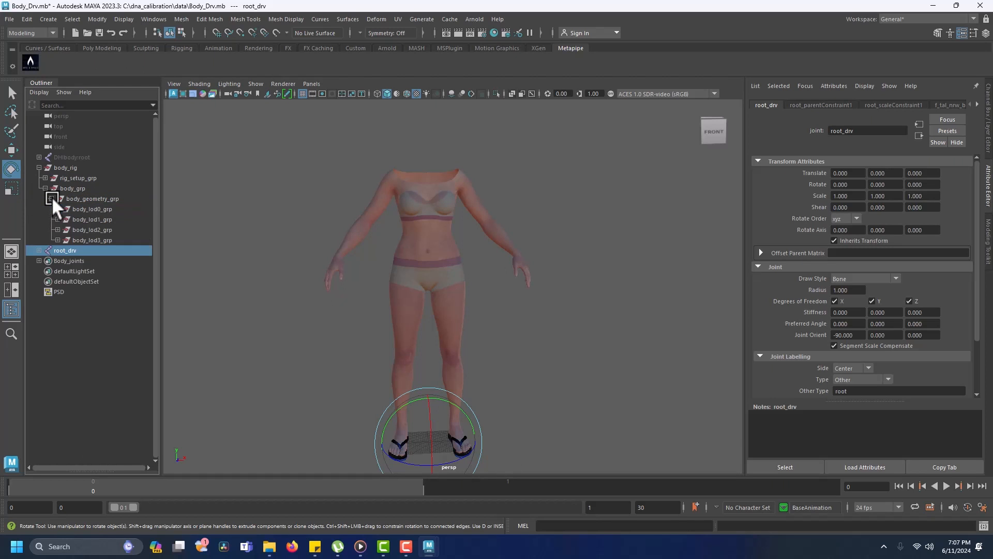
pyautogui.click(58, 209)
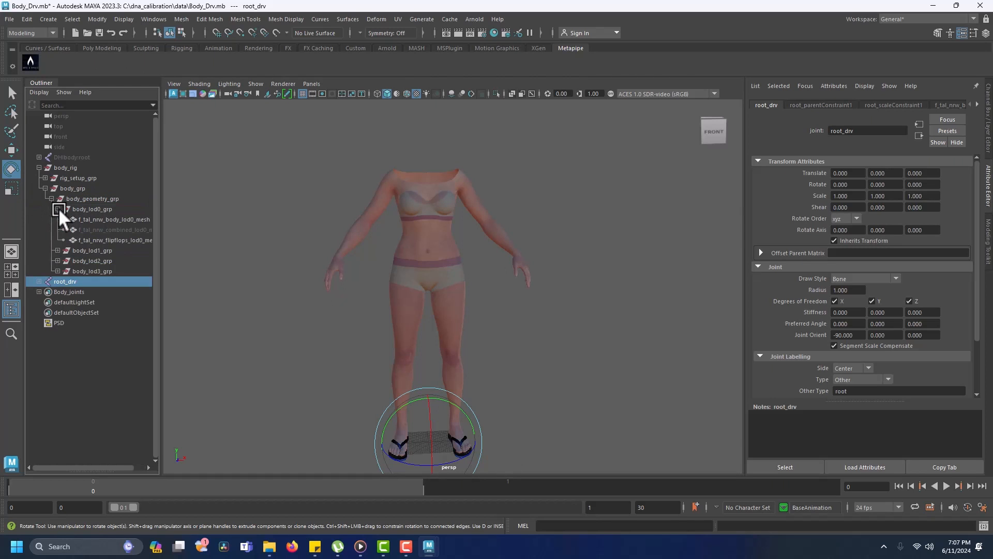
pyautogui.click(95, 228)
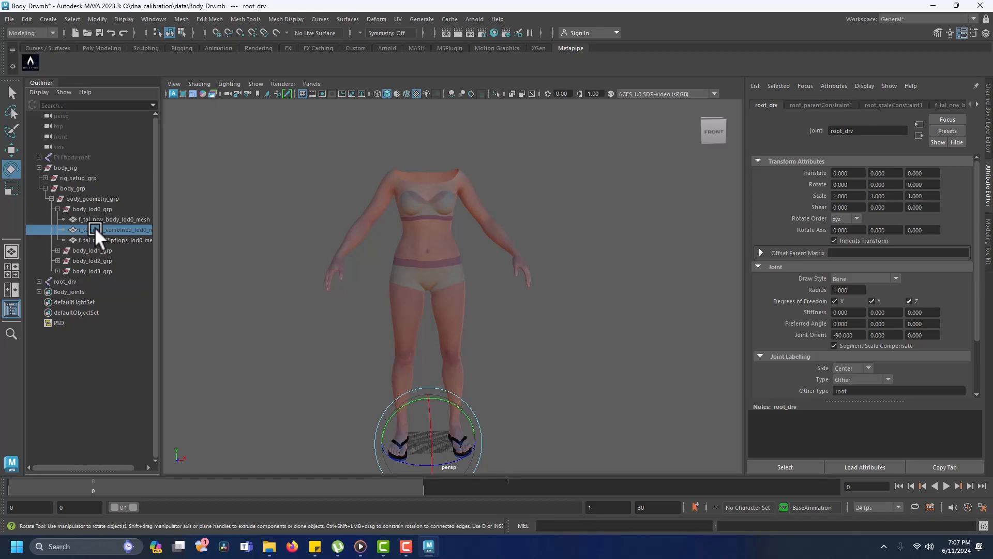
pyautogui.press('h')
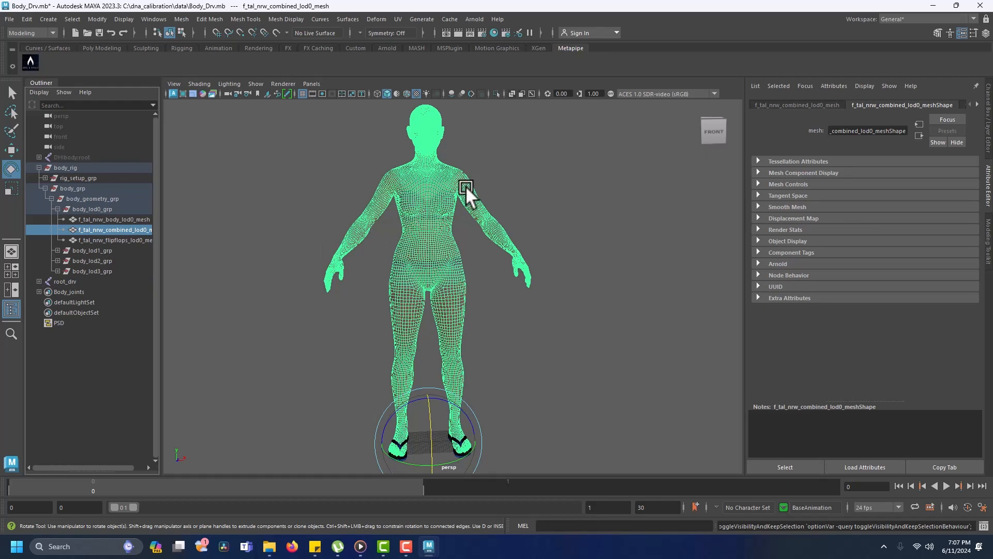
# - Export the selected combined mesh as an OBJ named BodyCombined into Desktop/DazToMetahuman/IntermediateMeshes
pyautogui.moveTo(499, 314)
pyautogui.keyDown('alt'); pyautogui.mouseDown()
pyautogui.moveTo(465, 305)
pyautogui.moveTo(442, 315)
pyautogui.moveTo(481, 315)
pyautogui.mouseUp(); pyautogui.keyUp('alt')
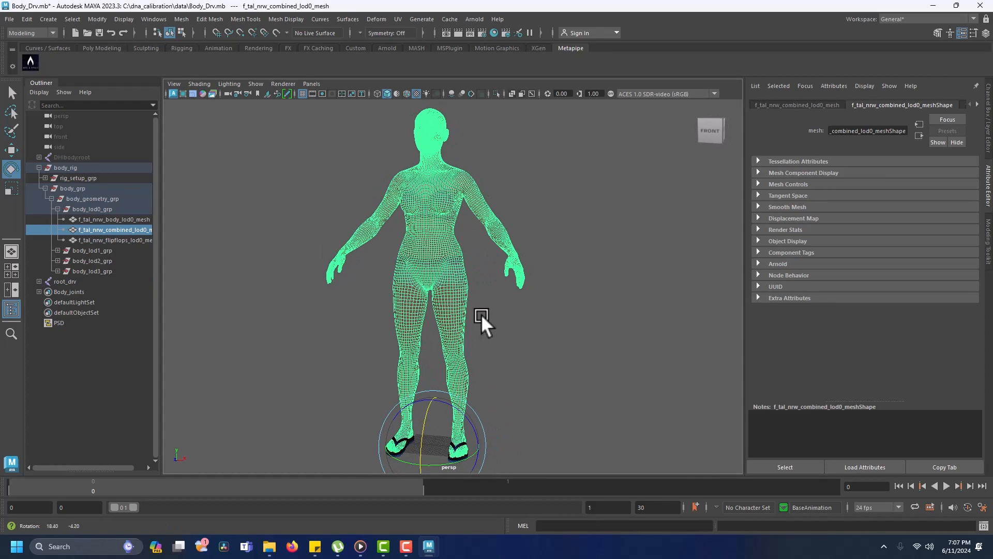
pyautogui.click(12, 23)
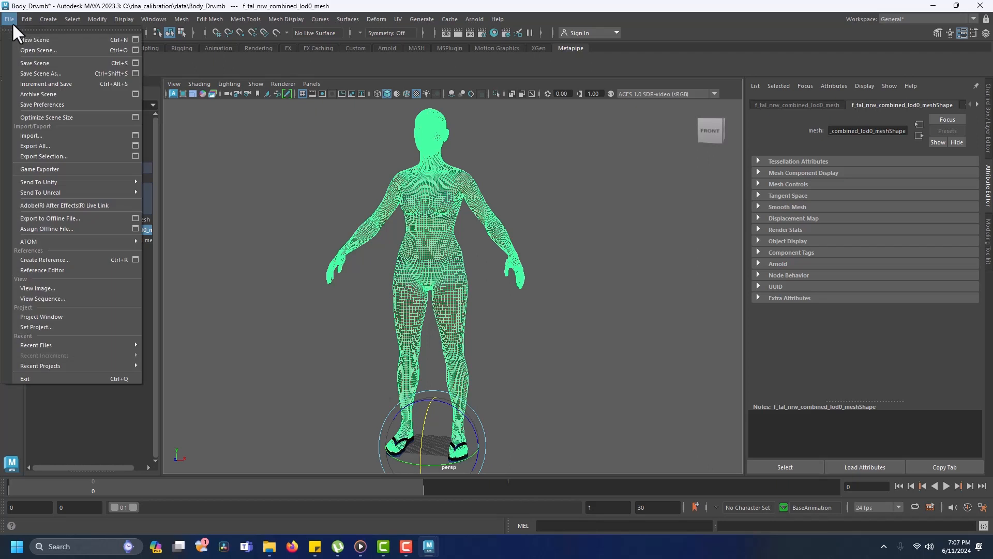
pyautogui.click(57, 155)
pyautogui.click(222, 471)
pyautogui.write('Body')
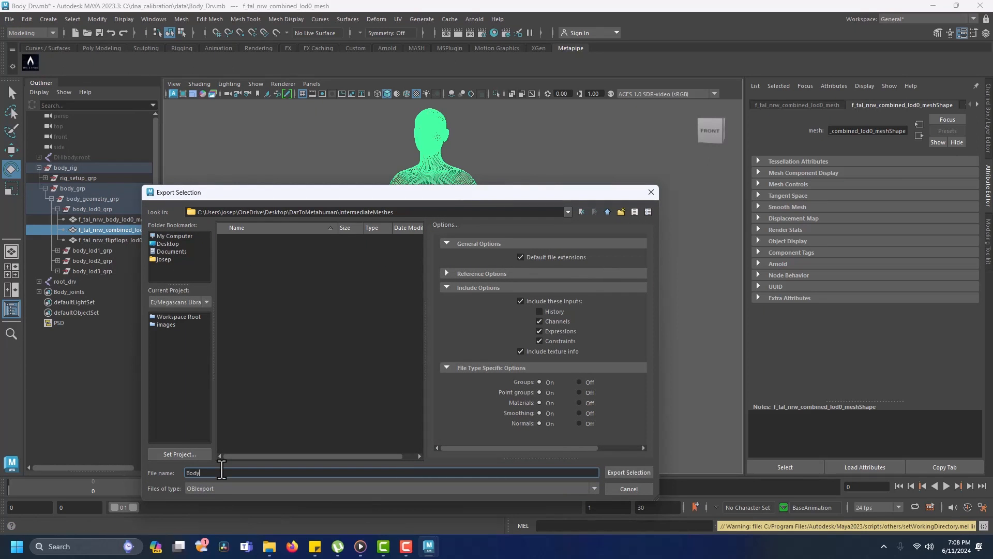
pyautogui.write('Combined')
pyautogui.click(631, 472)
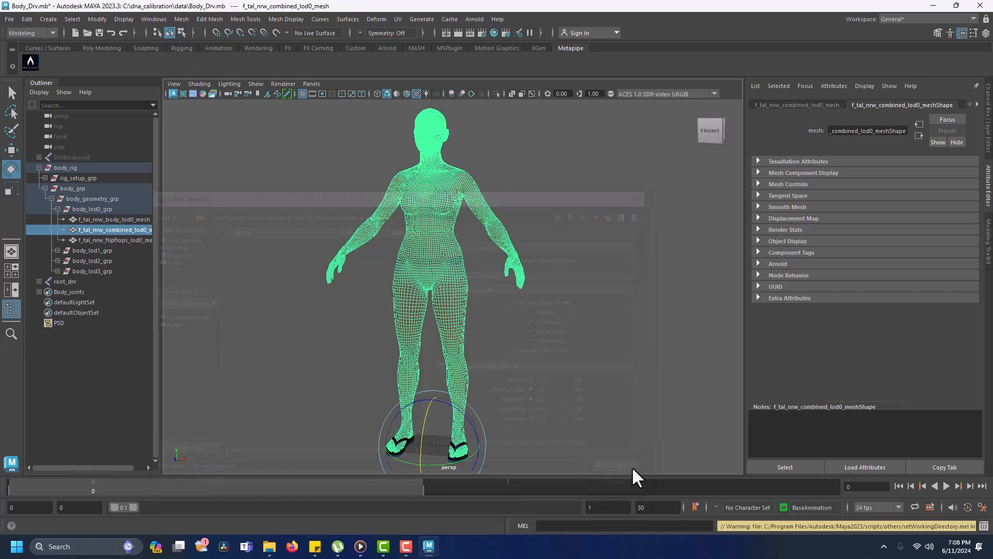
# - Export only f_tal_nrw_body_lod0_mesh as an OBJ named BodyOnly into the IntermediateMeshes folder, and close Maya
pyautogui.click(103, 220)
pyautogui.click(7, 20)
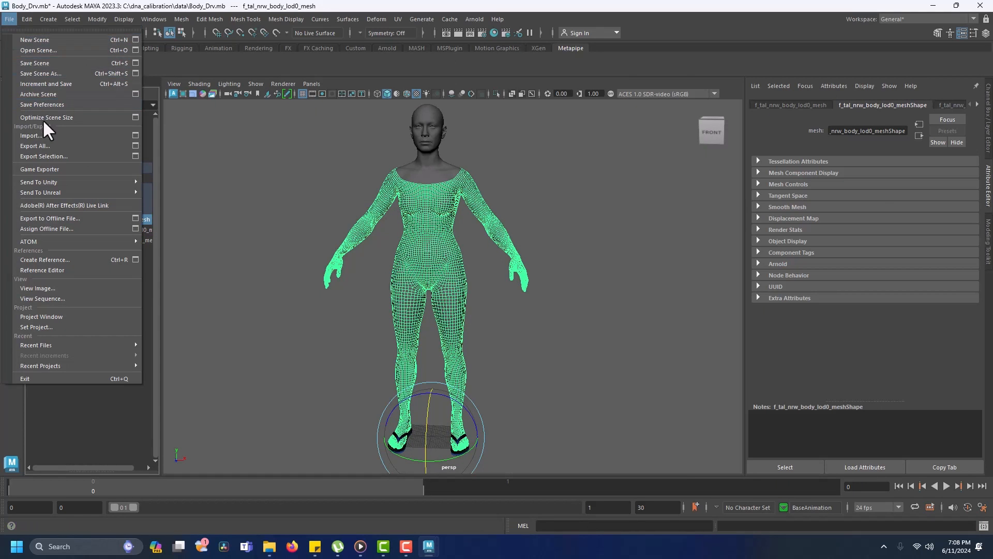
pyautogui.click(52, 154)
pyautogui.click(214, 472)
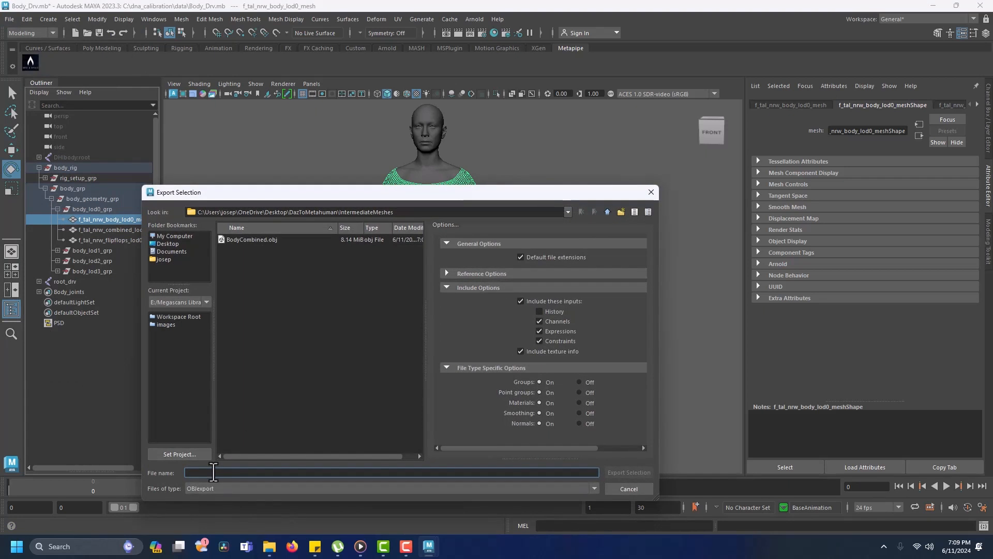
pyautogui.write('BodyOnly')
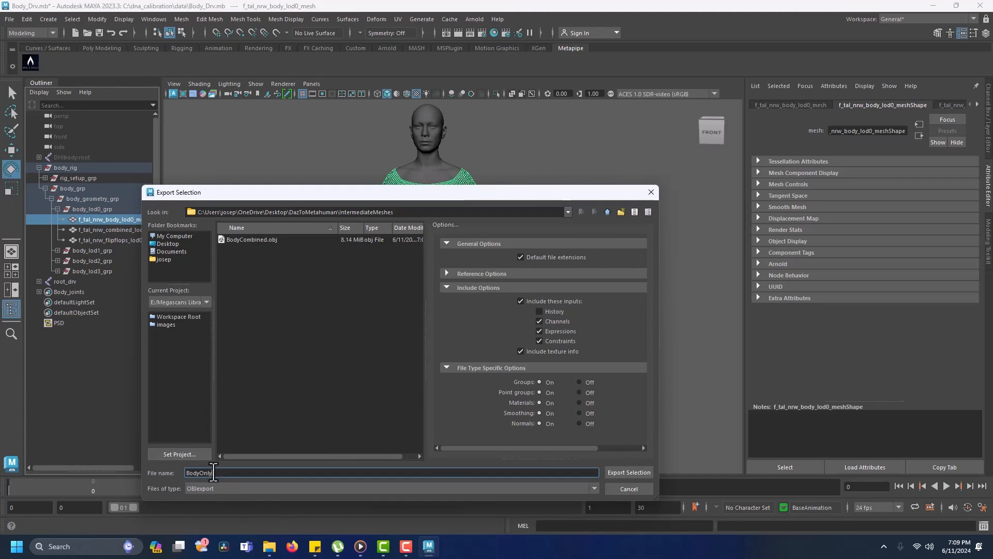
pyautogui.click(618, 469)
pyautogui.click(980, 5)
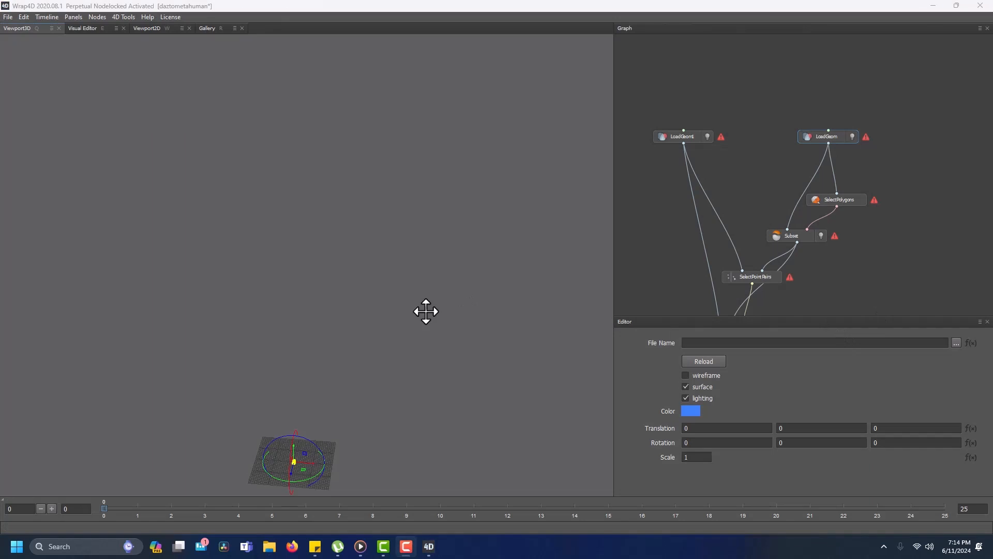
pyautogui.moveTo(425, 312)
pyautogui.keyDown('alt'); pyautogui.mouseDown()
pyautogui.moveTo(448, 310)
pyautogui.moveTo(431, 308)
pyautogui.mouseUp(); pyautogui.keyUp('alt')
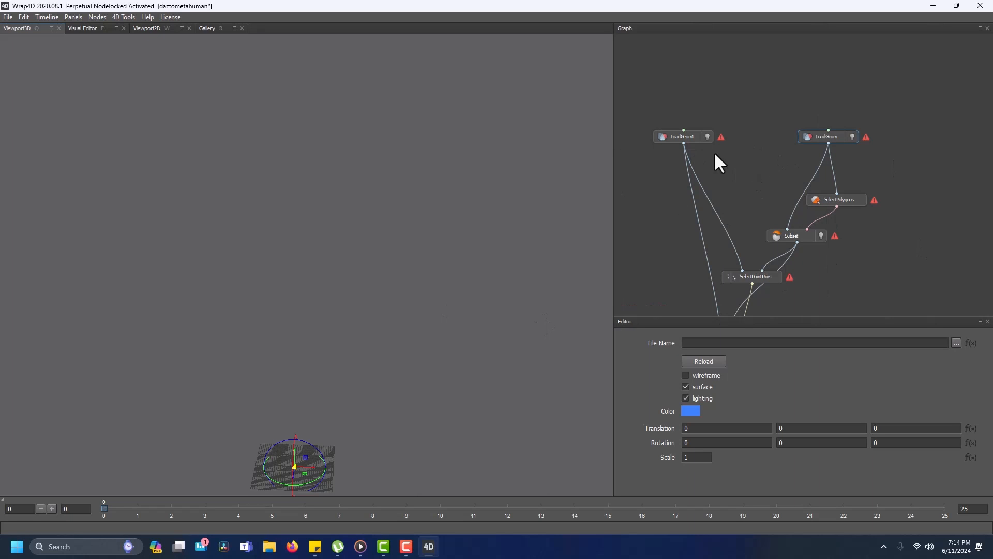
pyautogui.moveTo(691, 139); pyautogui.dragTo(693, 139)
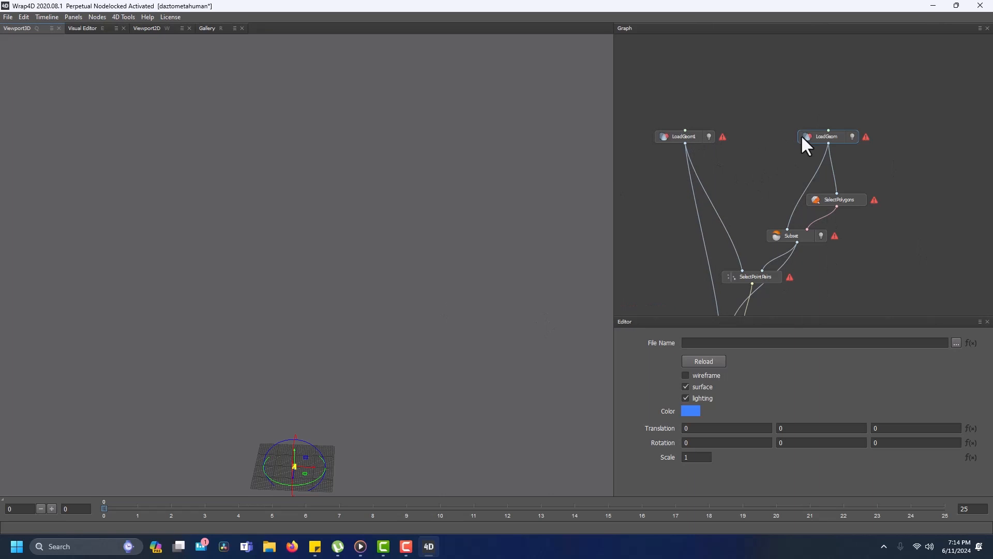
# - Load the BodyCombined mesh from the IntermediateMeshes folder into the LoadGeom1 node
pyautogui.moveTo(815, 137); pyautogui.dragTo(809, 139)
pyautogui.click(956, 343)
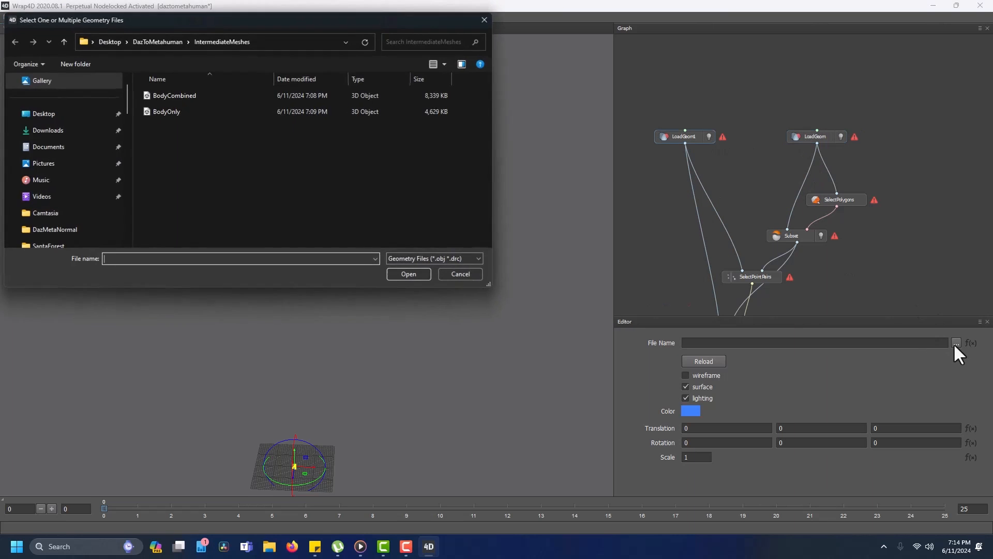
pyautogui.click(191, 95)
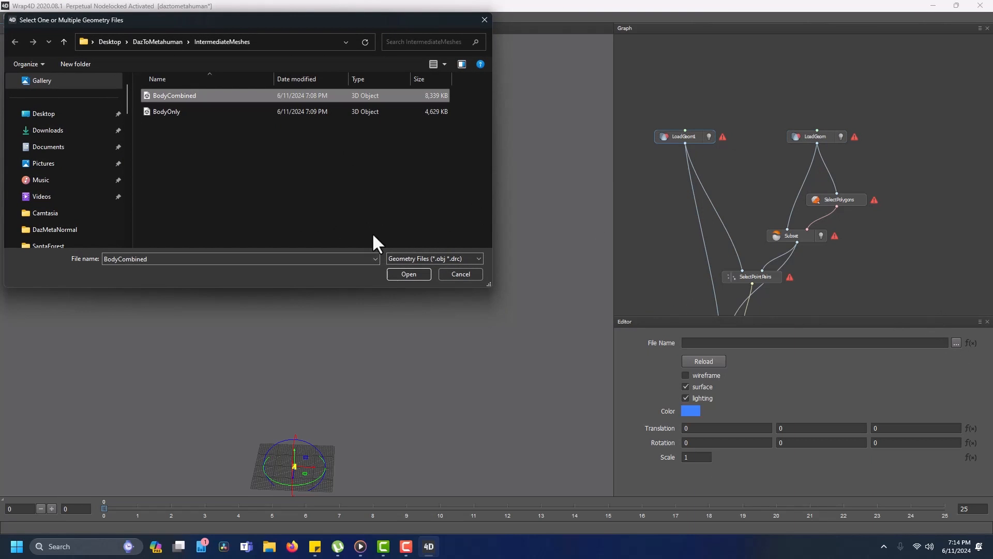
pyautogui.click(408, 274)
# - Load the DazMesh file from DazToMetahuman/DazMeshandTextures into the LoadGeom node
pyautogui.click(819, 138)
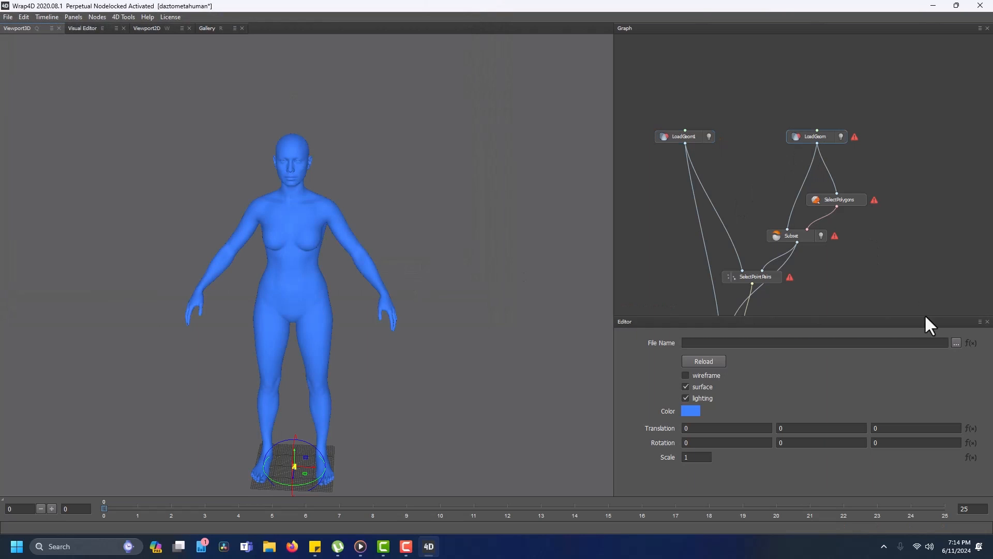
pyautogui.click(956, 343)
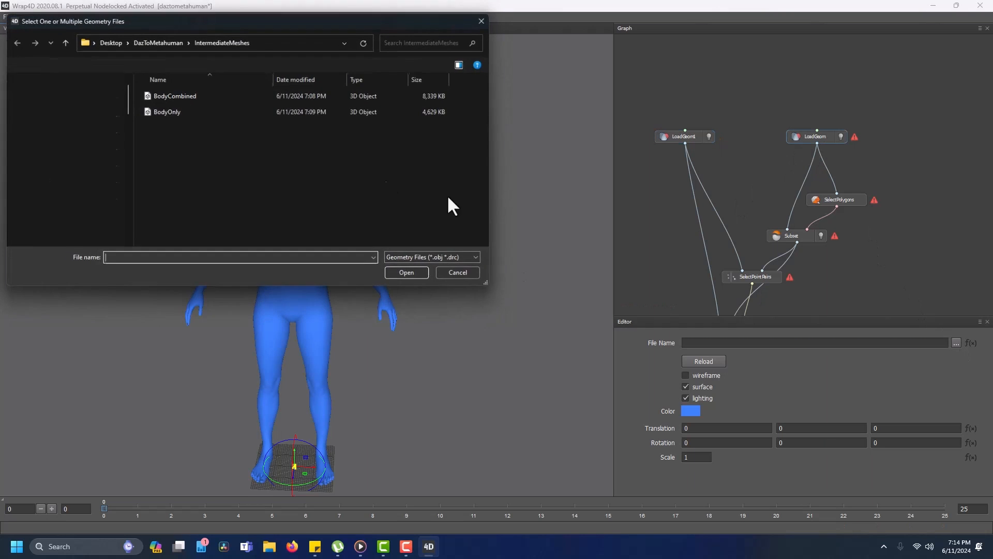
pyautogui.click(166, 42)
pyautogui.doubleClick(172, 95)
pyautogui.click(169, 111)
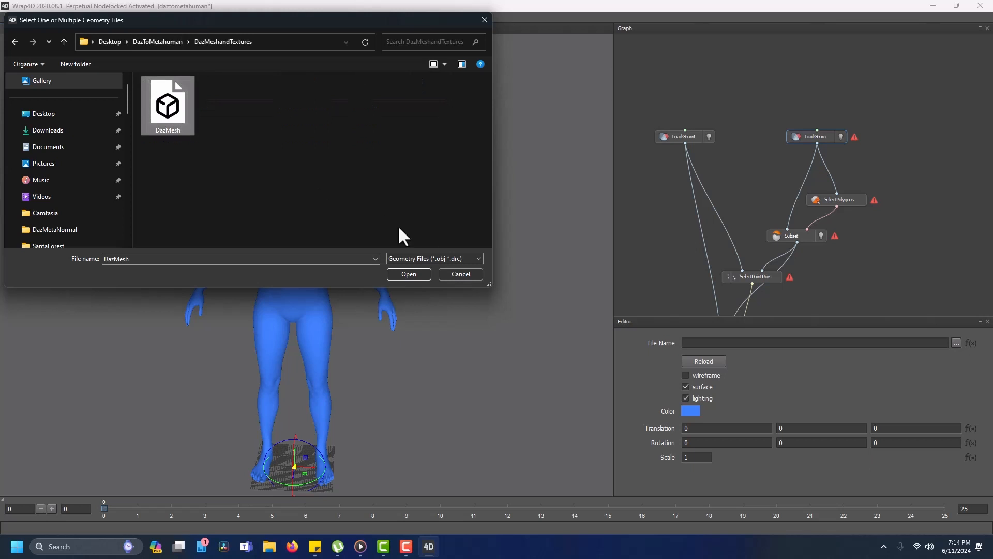
pyautogui.click(409, 273)
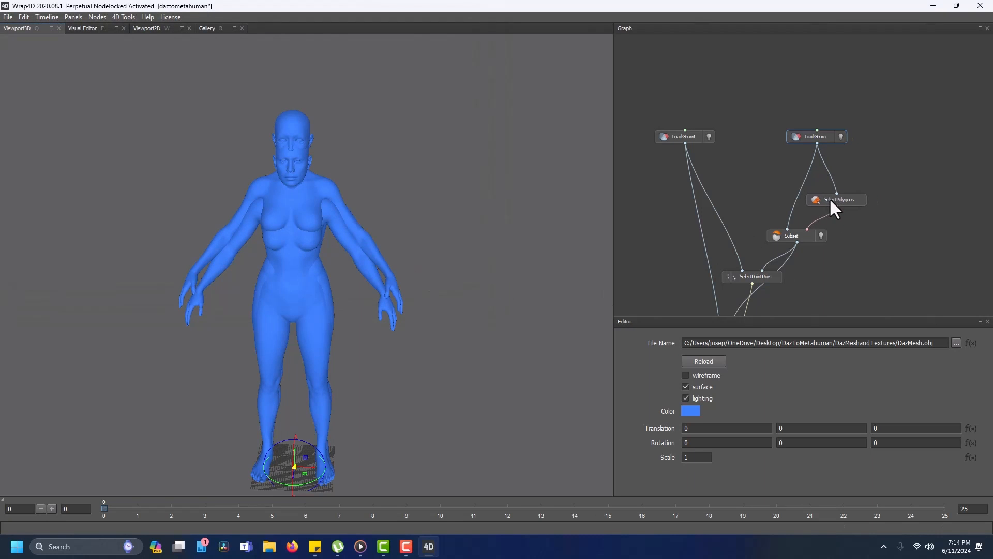
# - Open the SelectPolygons node in the Visual Editor and add the Body, Face, Lips and Head materials to the polygon selection
pyautogui.moveTo(830, 198); pyautogui.dragTo(827, 202)
pyautogui.moveTo(794, 232); pyautogui.dragTo(791, 237)
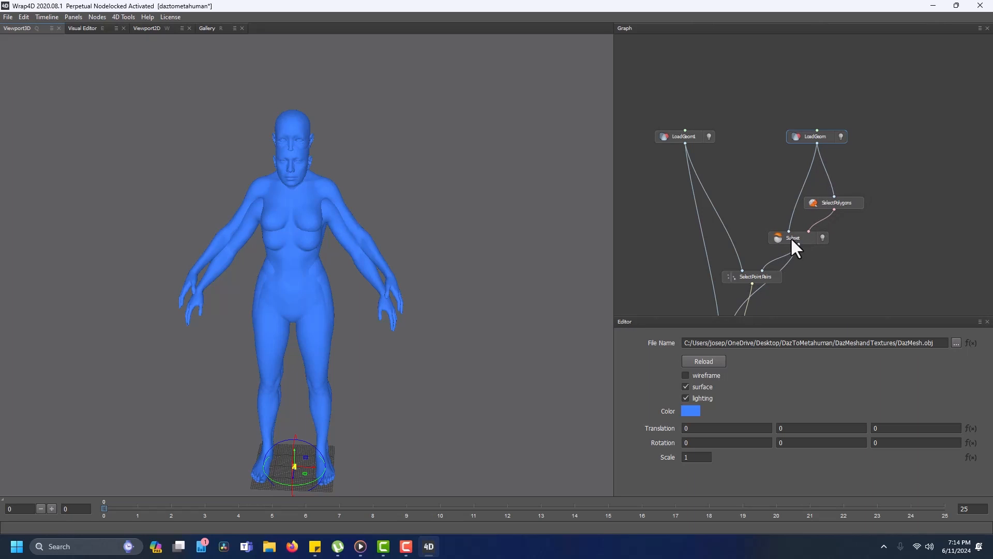
pyautogui.click(827, 200)
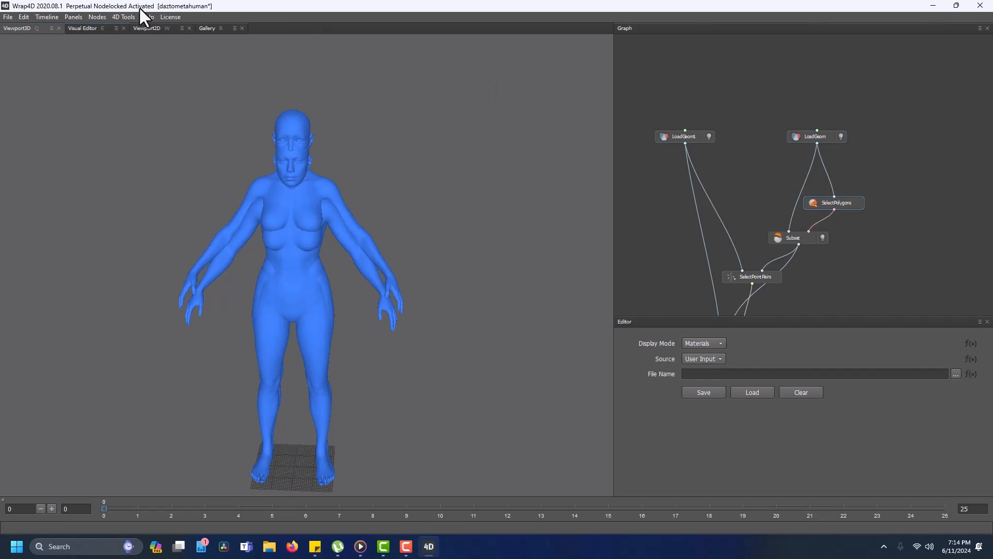
pyautogui.click(98, 27)
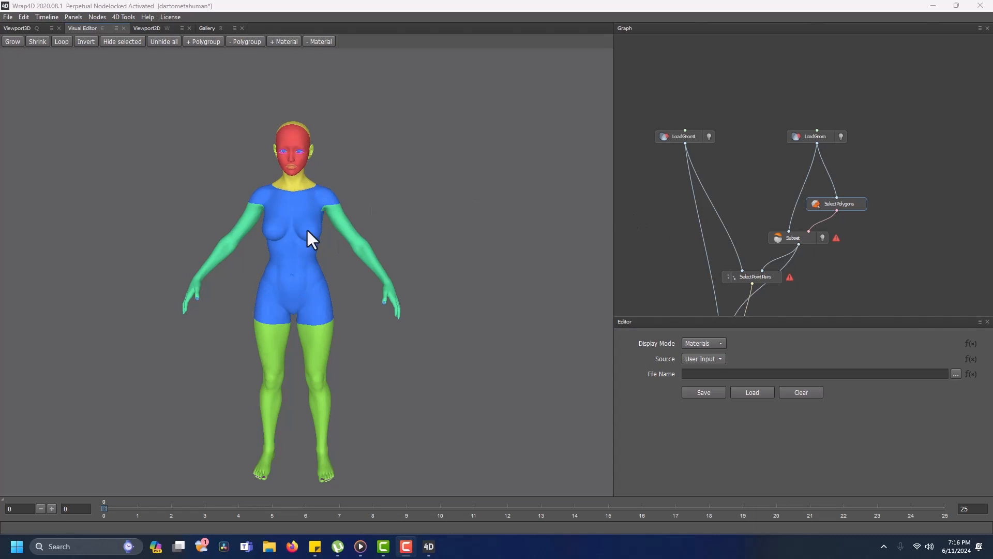
pyautogui.moveTo(406, 202)
pyautogui.mouseDown()
pyautogui.moveTo(336, 206)
pyautogui.moveTo(406, 197)
pyautogui.mouseUp()
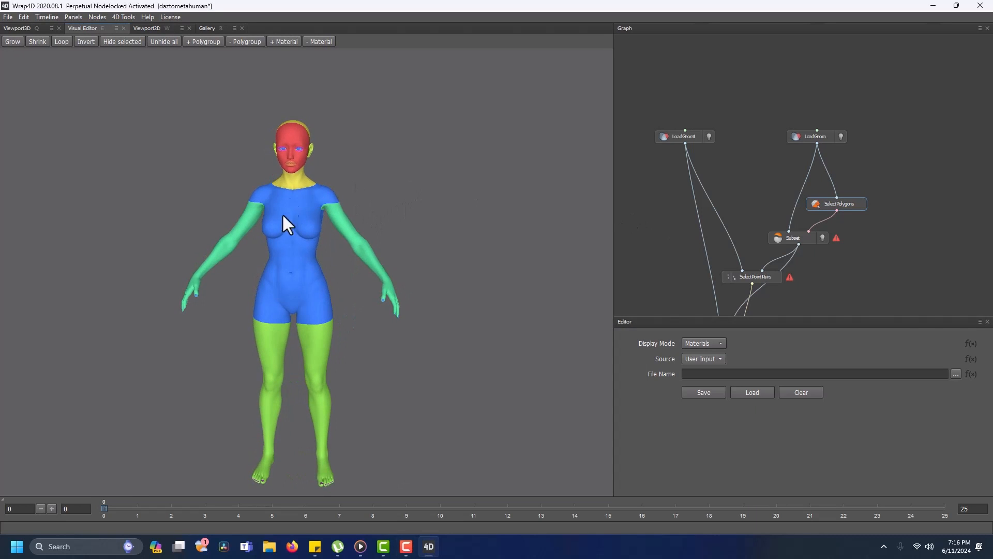
pyautogui.click(286, 42)
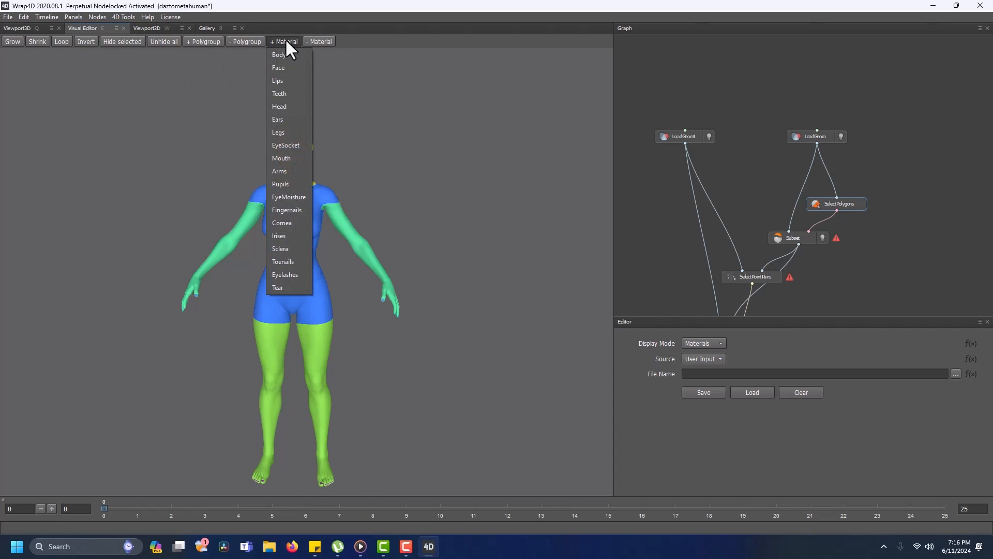
pyautogui.click(287, 54)
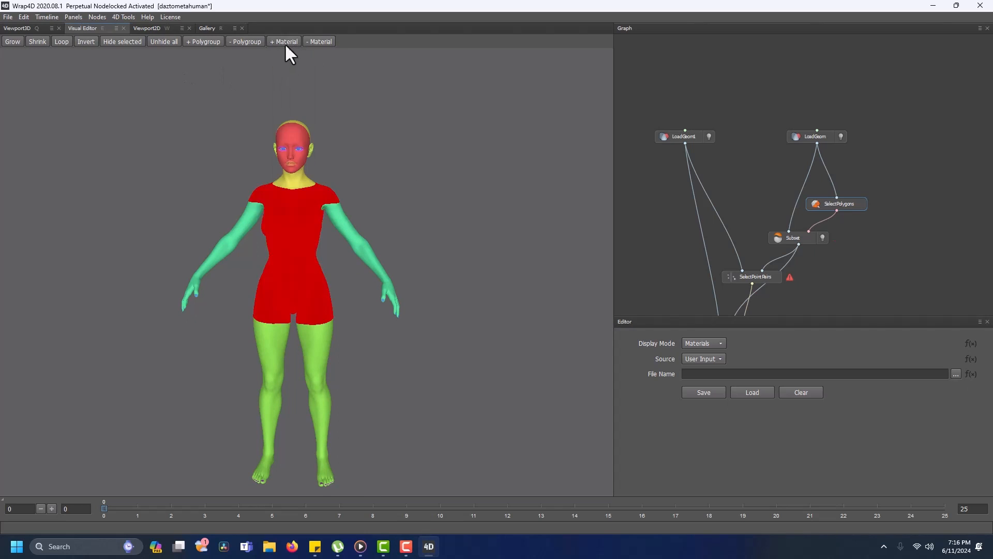
pyautogui.click(285, 41)
pyautogui.click(284, 65)
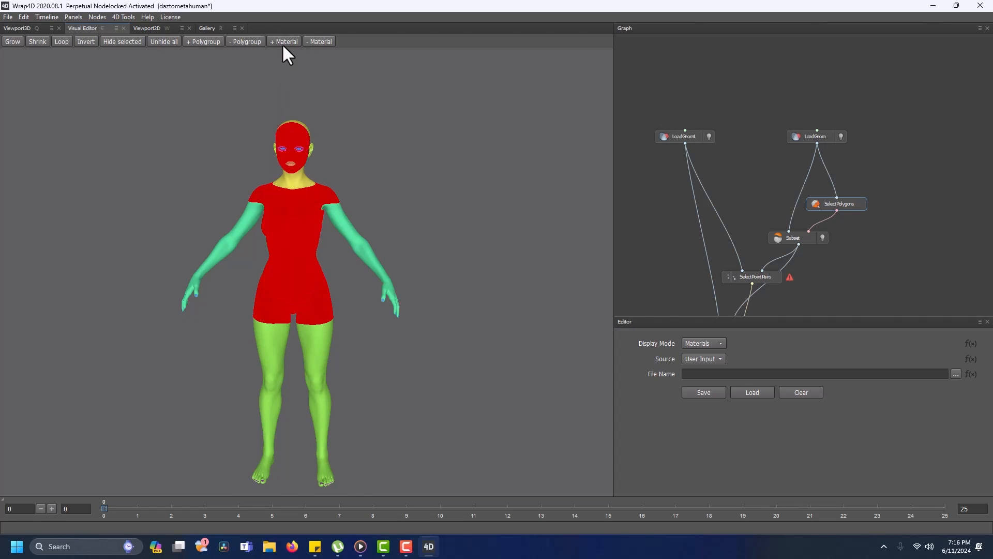
pyautogui.click(283, 42)
pyautogui.click(285, 82)
pyautogui.click(284, 42)
pyautogui.click(284, 105)
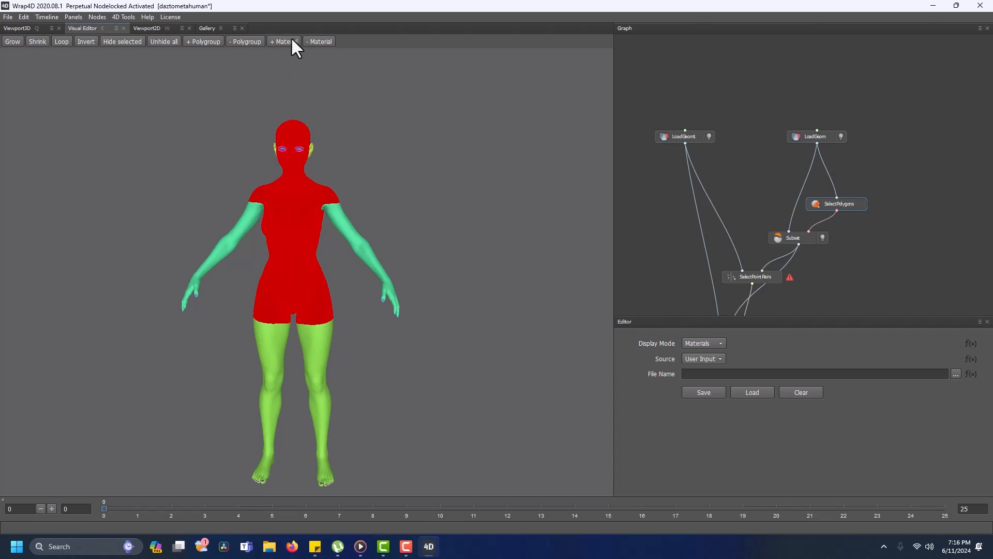
# - Add the Ears, Legs, Arms, Fingernails and Toenails materials to the Daz mesh's polygon selection
pyautogui.click(291, 41)
pyautogui.click(284, 122)
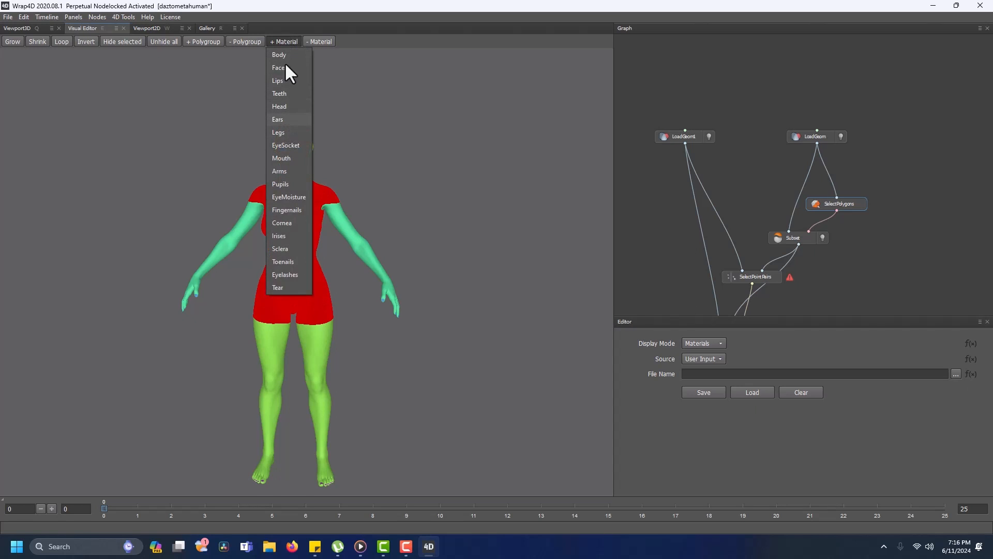
pyautogui.click(284, 39)
pyautogui.click(283, 132)
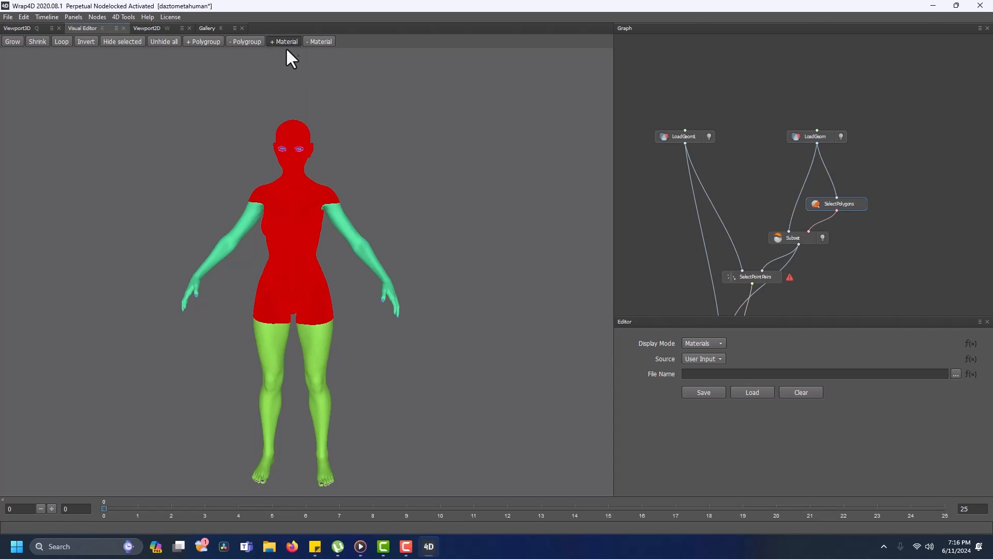
pyautogui.click(286, 41)
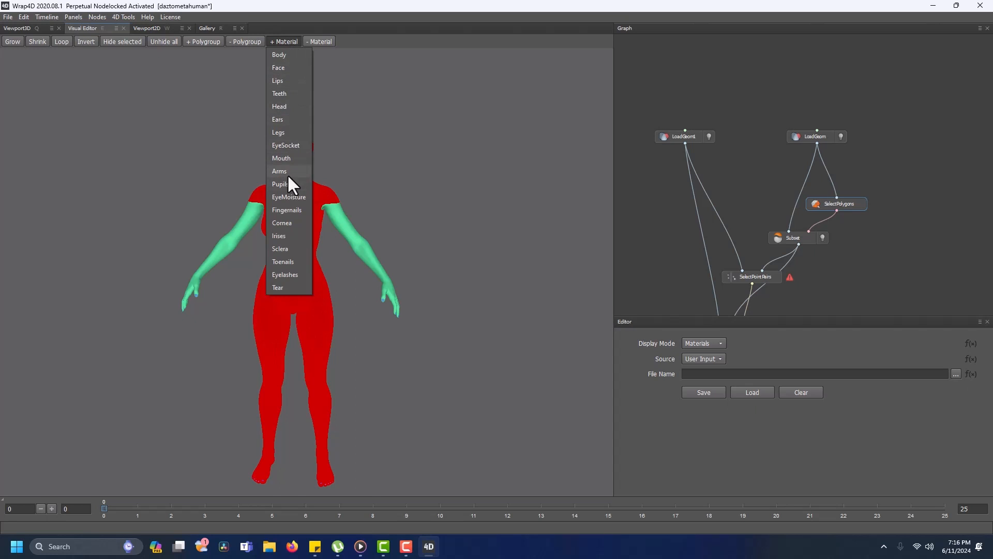
pyautogui.click(287, 173)
pyautogui.click(288, 42)
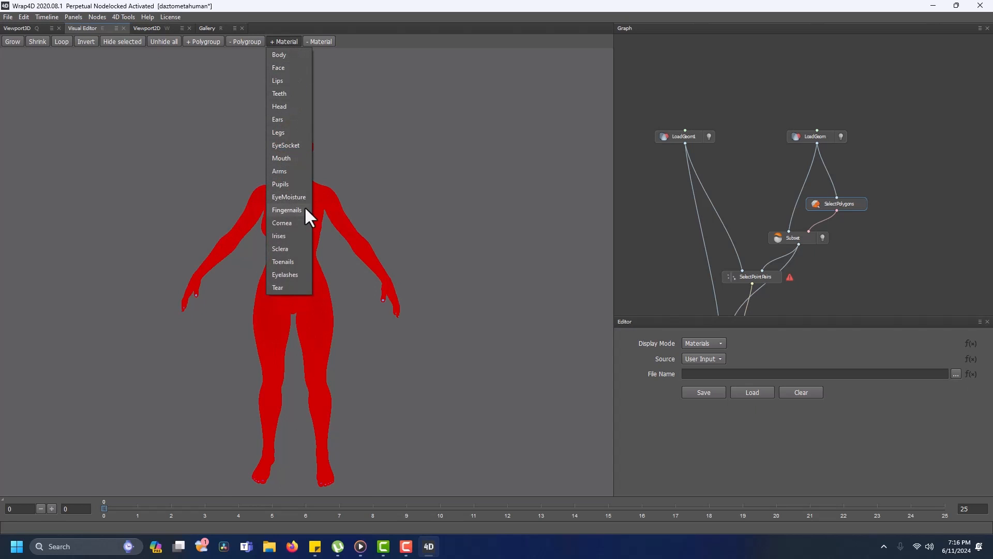
pyautogui.click(304, 210)
pyautogui.click(286, 42)
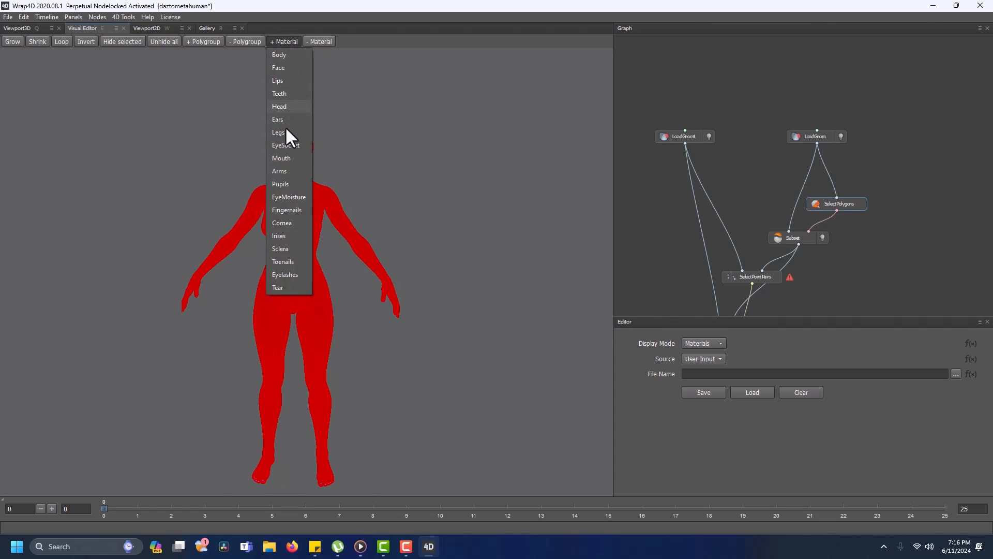
pyautogui.click(296, 260)
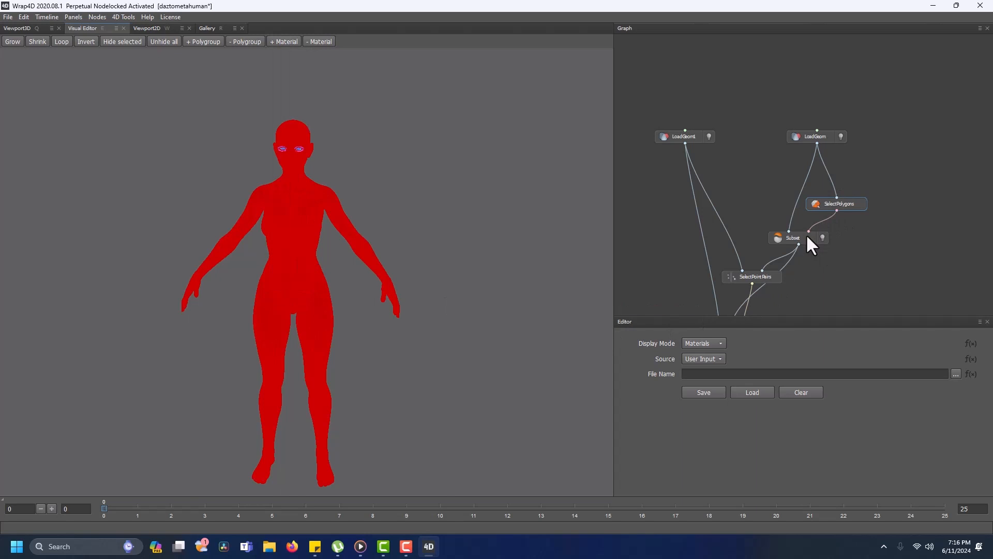
# - Examine the matching point pairs of the SelectPointPairs node on the MetaHuman and Daz bodies, from the face down to the legs
pyautogui.moveTo(803, 239); pyautogui.dragTo(805, 241)
pyautogui.moveTo(789, 242); pyautogui.dragTo(784, 234)
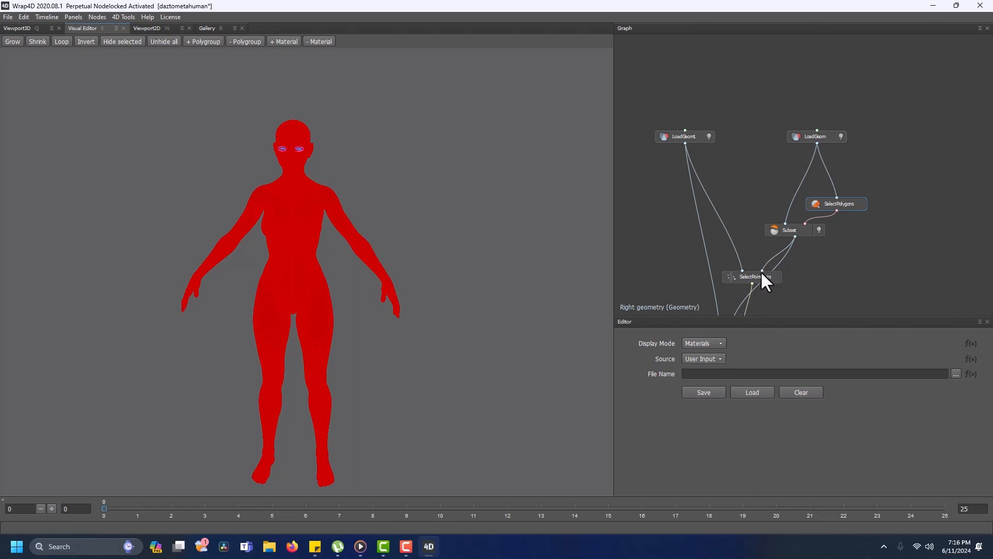
pyautogui.moveTo(761, 279); pyautogui.dragTo(761, 277)
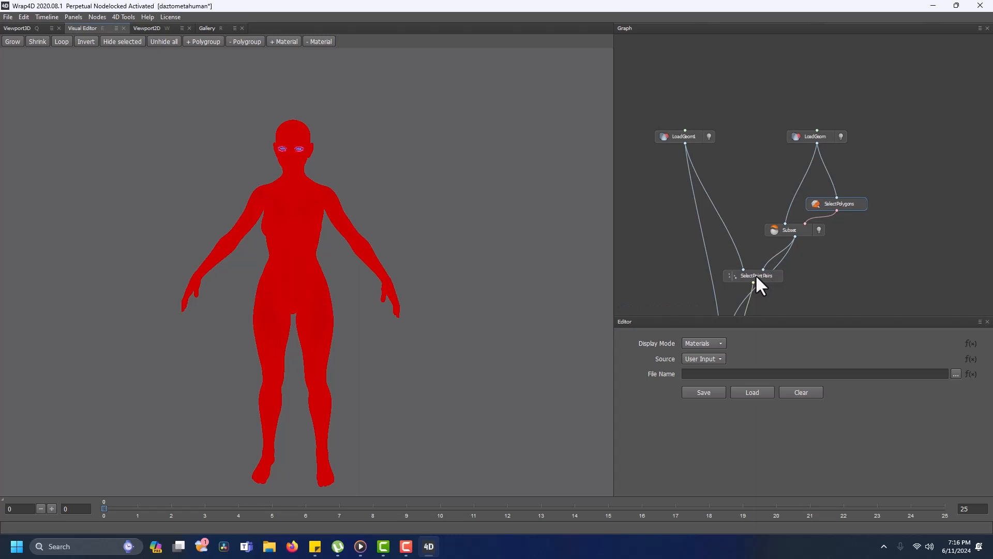
pyautogui.click(756, 276)
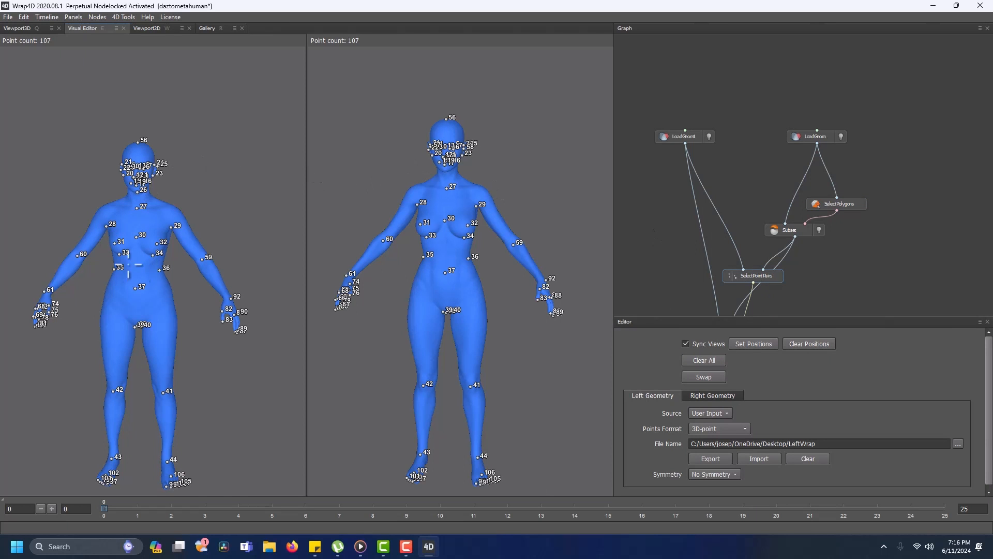
pyautogui.moveTo(231, 200); pyautogui.dragTo(201, 199)
pyautogui.scroll(10, 212, 191)
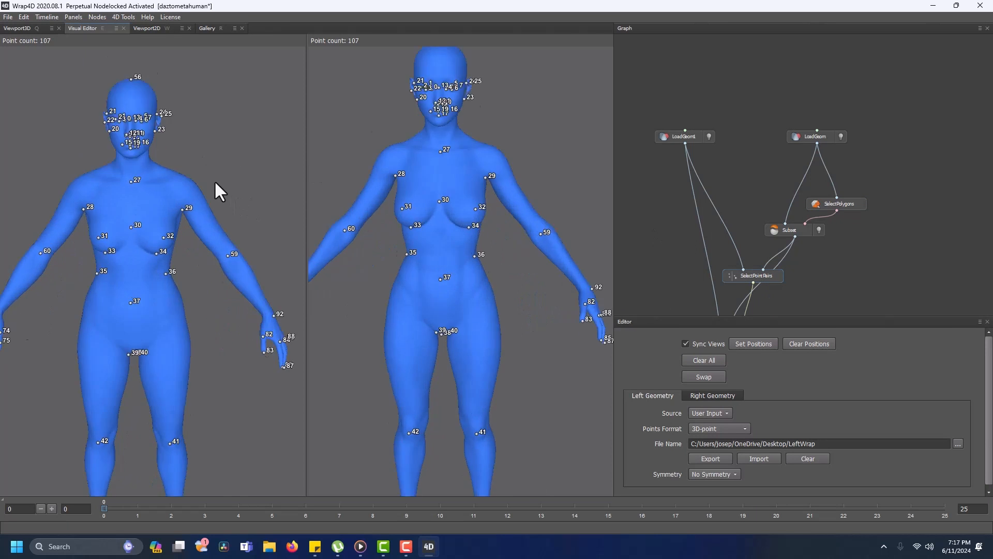
pyautogui.moveTo(225, 156); pyautogui.dragTo(285, 1, button='middle')
pyautogui.moveTo(230, 183); pyautogui.dragTo(247, 95, button='middle')
pyautogui.moveTo(235, 135); pyautogui.dragTo(207, 367, button='middle')
pyautogui.moveTo(227, 343); pyautogui.dragTo(153, 323)
pyautogui.moveTo(128, 339); pyautogui.dragTo(186, 328)
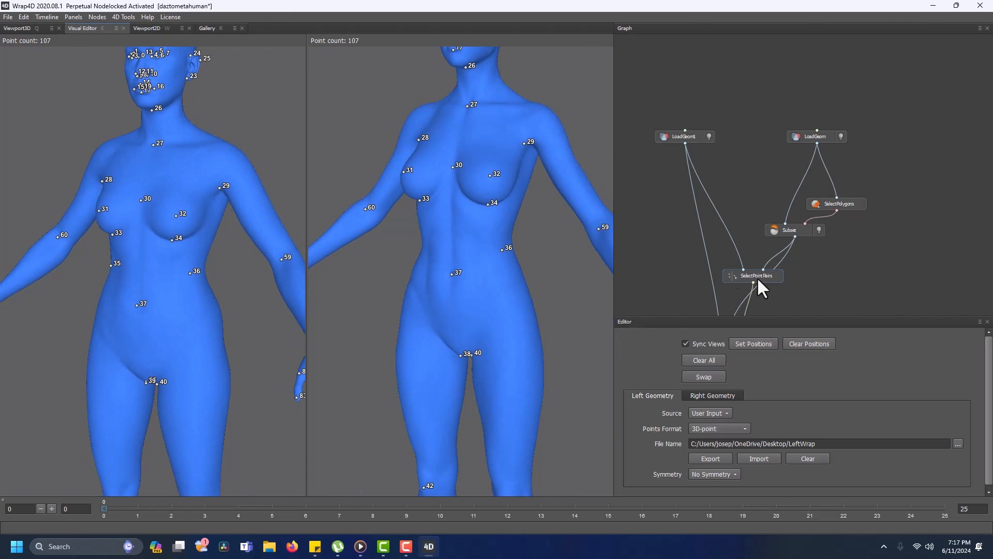
# - Compute the Wrapping node to fit the MetaHuman body onto the Daz subset using the point pairs, and inspect the wrapped mesh
pyautogui.moveTo(845, 281); pyautogui.dragTo(832, 219, button='middle')
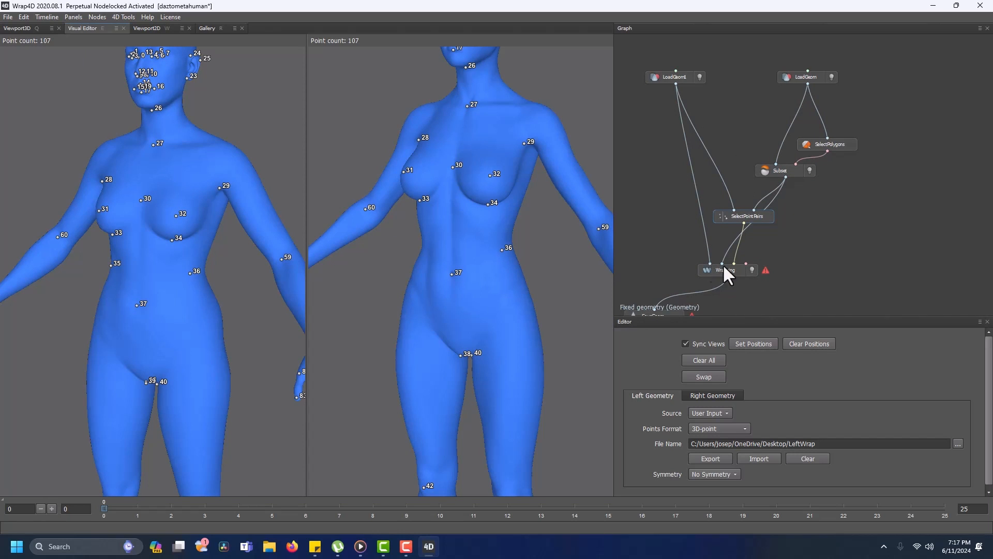
pyautogui.moveTo(736, 269); pyautogui.dragTo(753, 283)
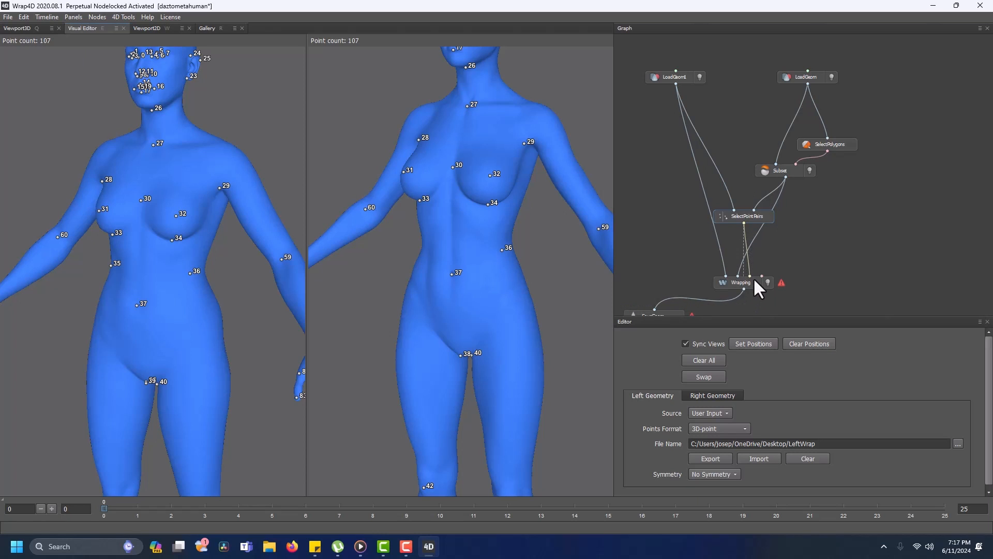
pyautogui.moveTo(753, 278); pyautogui.dragTo(760, 260)
pyautogui.click(758, 263)
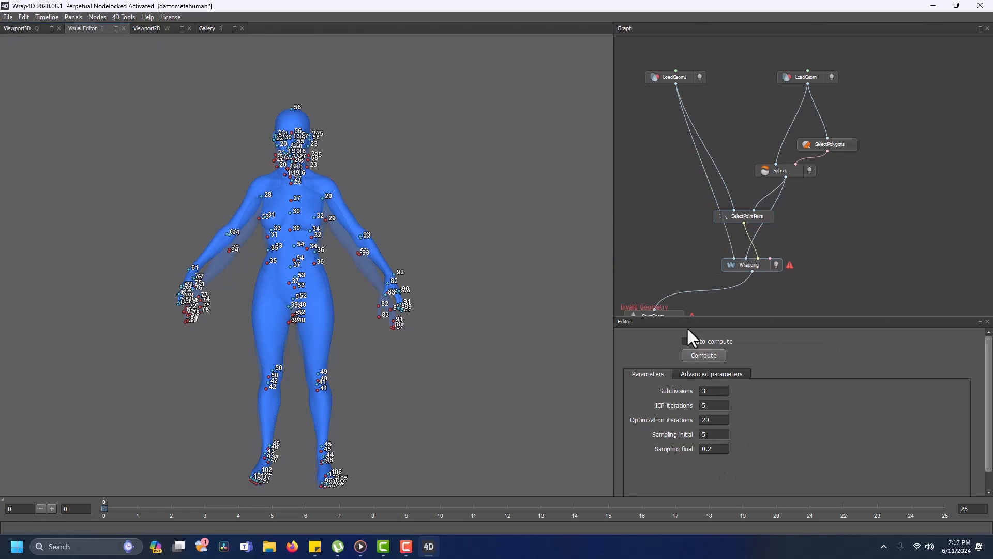
pyautogui.click(704, 356)
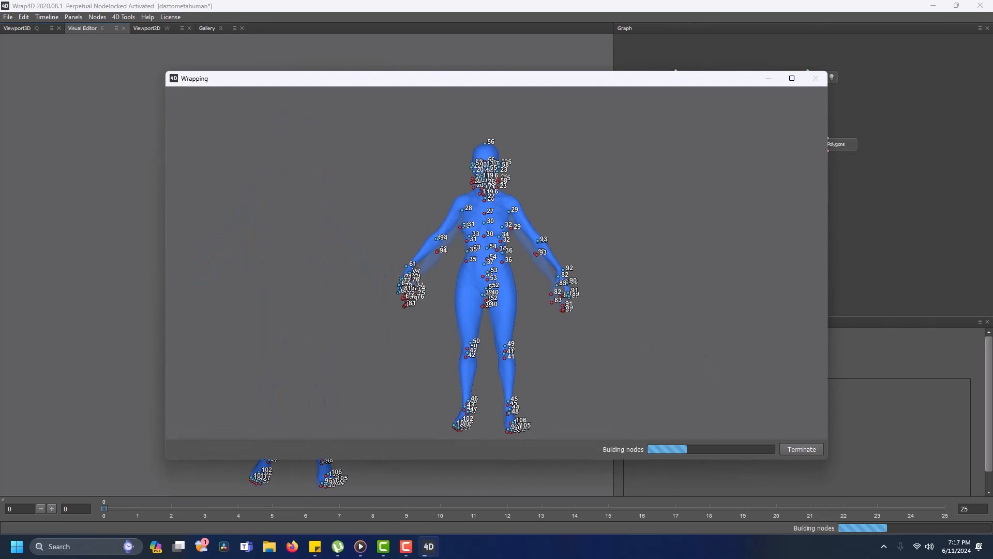
pyautogui.hotkey('alt', 'Tab')
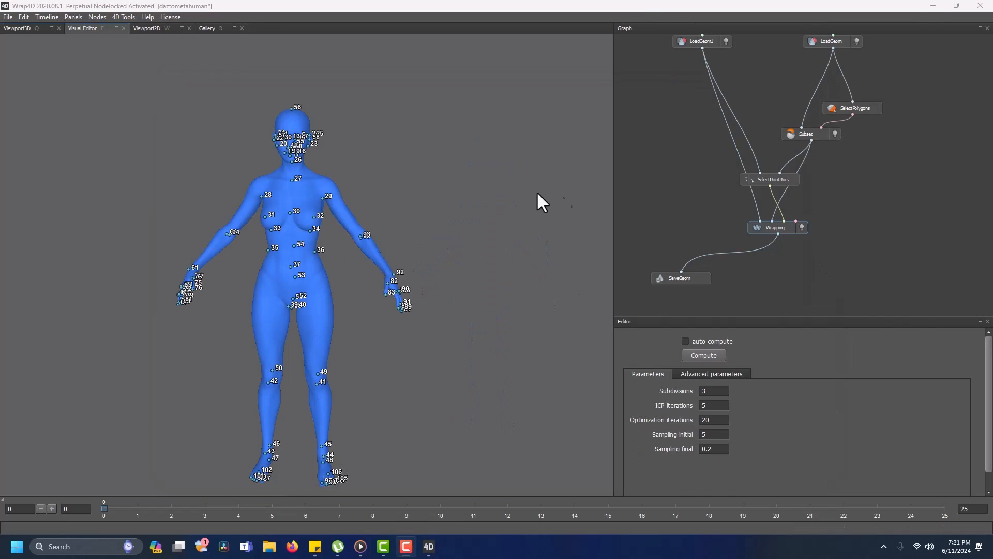
pyautogui.moveTo(536, 199); pyautogui.dragTo(479, 199)
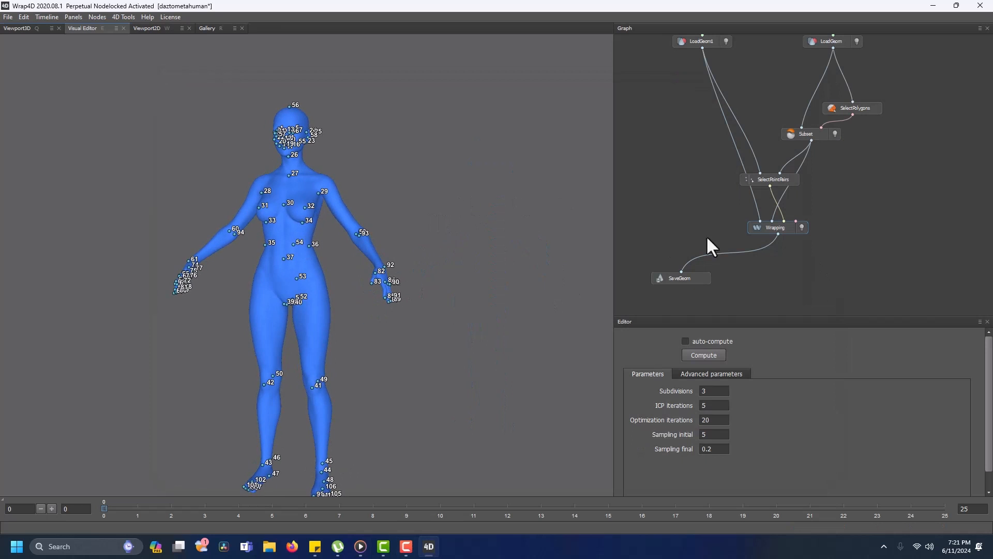
# - Export the current frame's wrapped mesh through the SaveGeom node as Wrapped in the IntermediateMeshes folder, and save the project
pyautogui.click(676, 278)
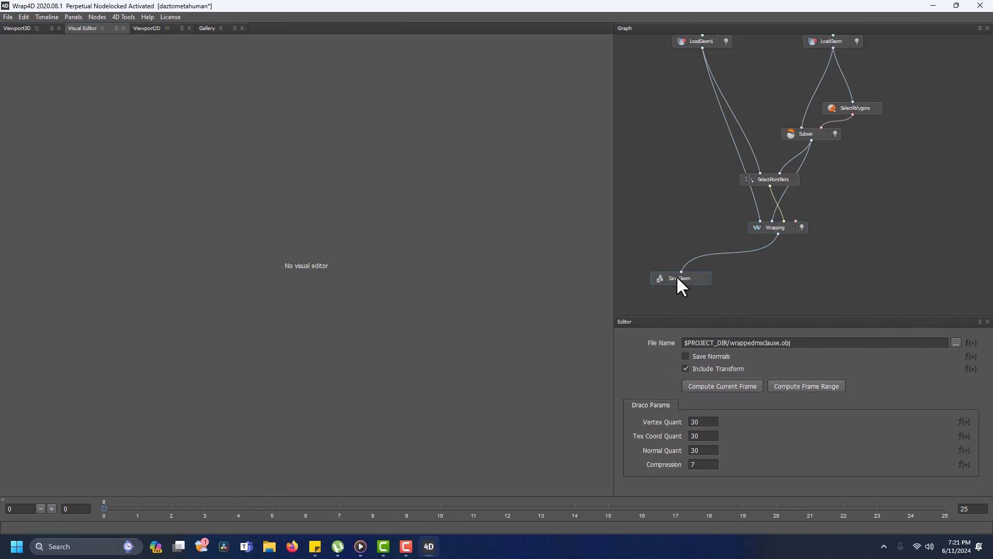
pyautogui.click(955, 342)
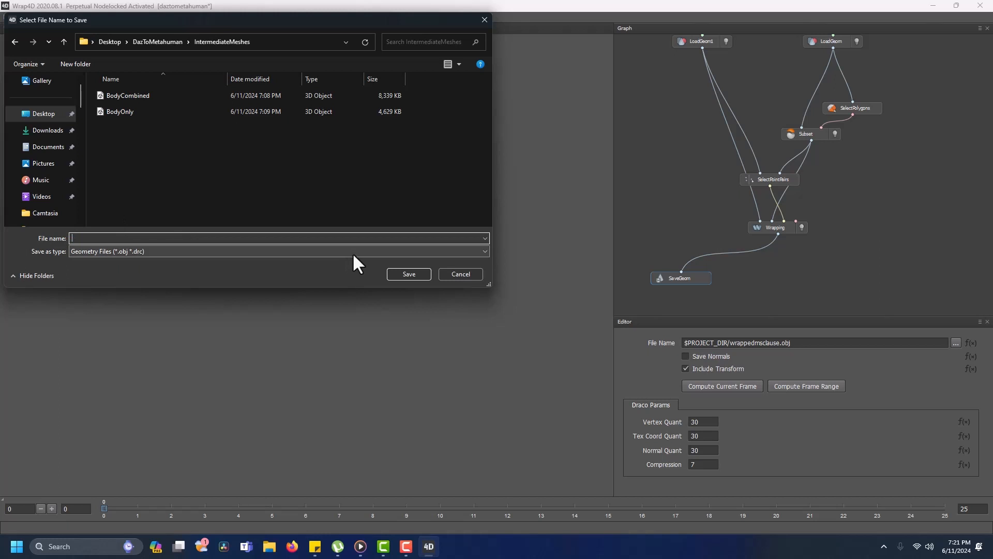
pyautogui.write('Wrapped')
pyautogui.press('Return')
pyautogui.click(713, 385)
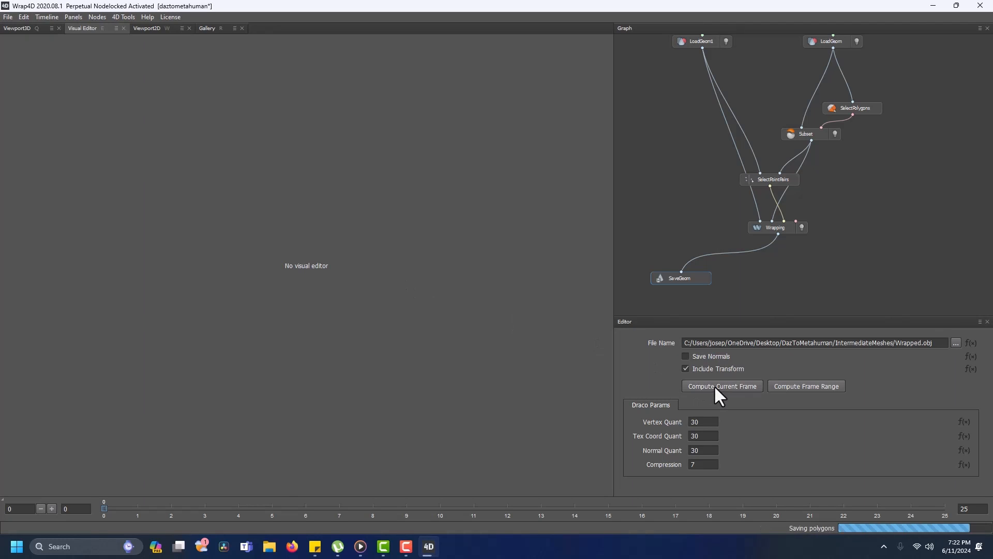
pyautogui.click(7, 17)
pyautogui.click(21, 72)
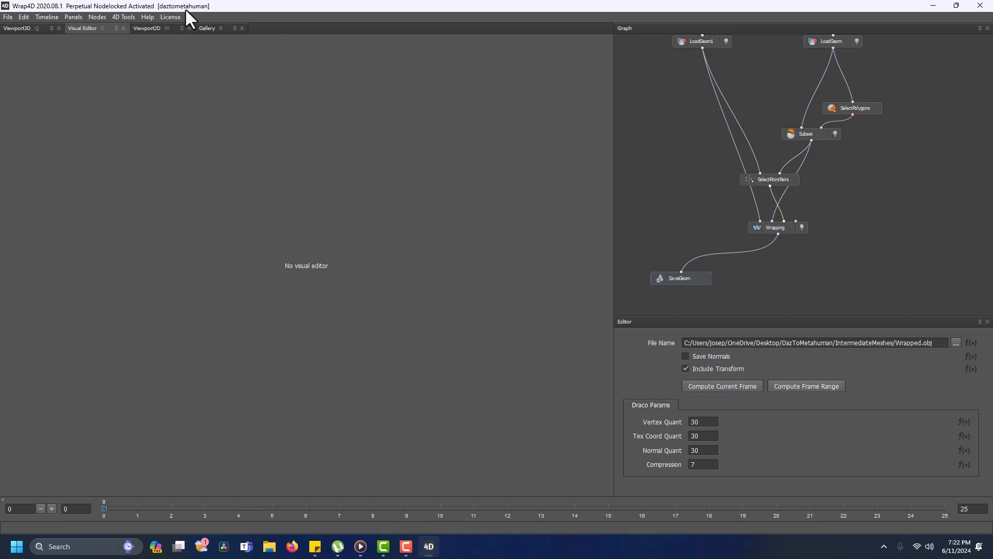
# - Leave Wrap4D for an empty Maya scene and update the Metahuman DNA in MetaPipe Studio
pyautogui.click(988, 6)
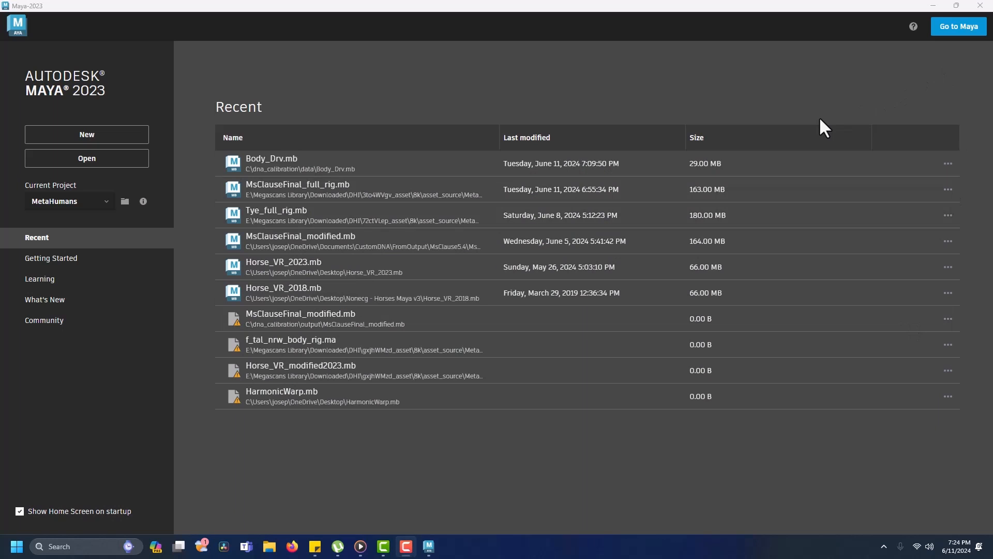
pyautogui.click(960, 27)
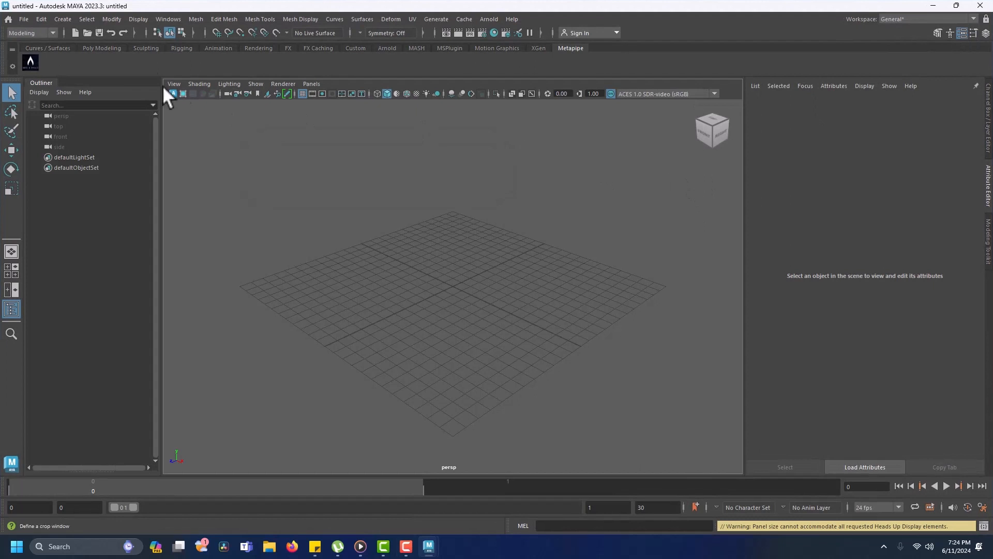
pyautogui.click(30, 60)
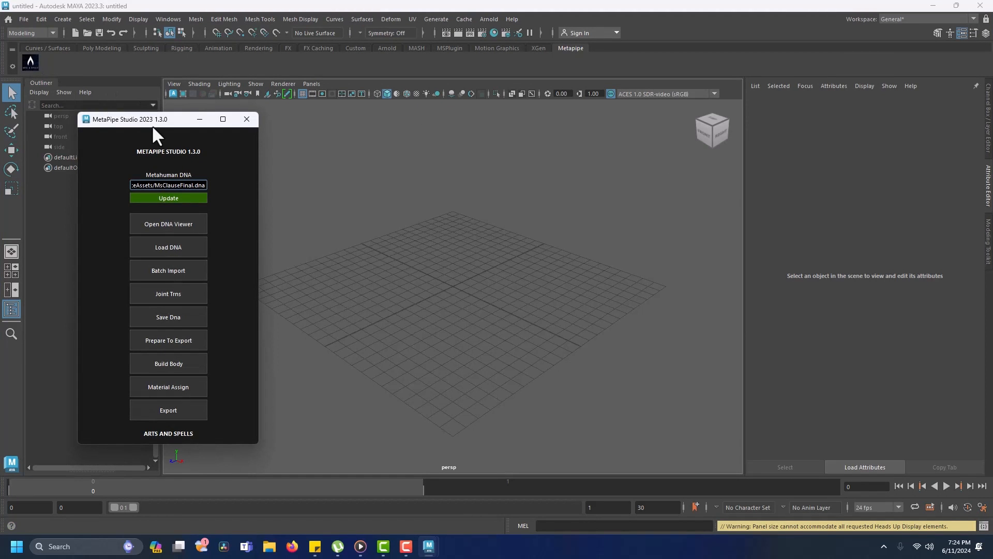
pyautogui.click(167, 200)
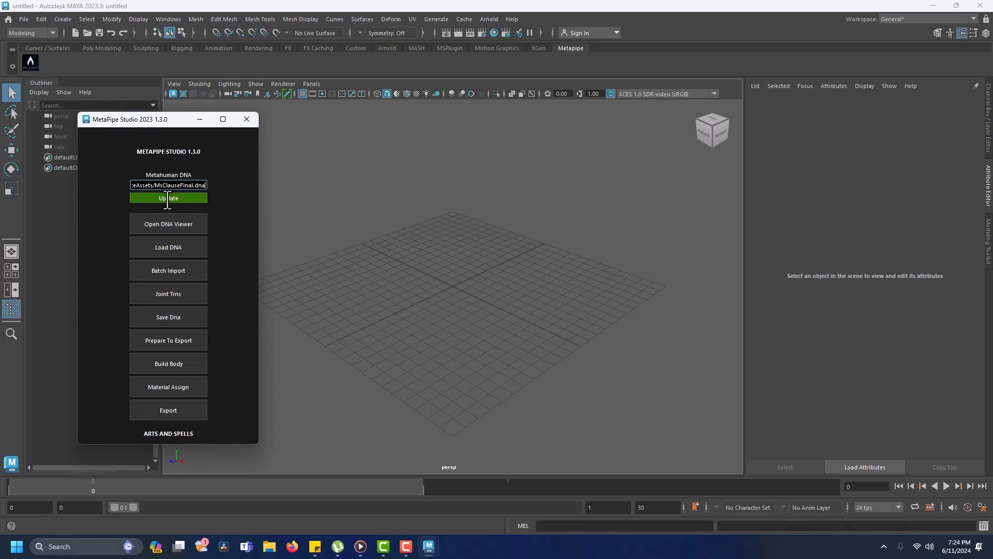
# - Load MsClauseFinal.dna into the DNA Viewer using MetaPipe Studio's DNA path, and select all meshes with joints, blend shapes and skin cluster
pyautogui.moveTo(206, 185)
pyautogui.mouseDown()
pyautogui.moveTo(104, 177)
pyautogui.moveTo(216, 180)
pyautogui.mouseUp()
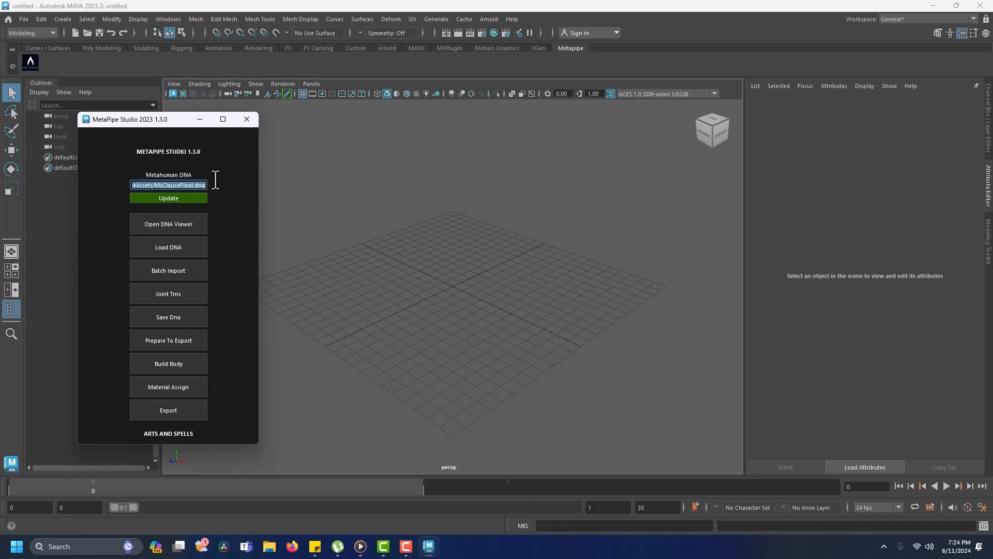
pyautogui.click(173, 225)
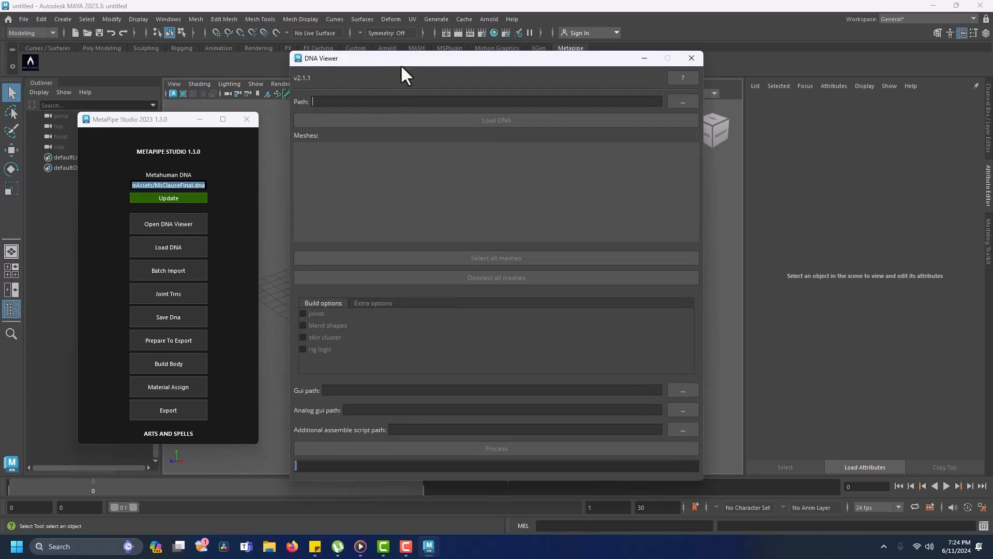
pyautogui.click(413, 104)
pyautogui.hotkey('ctrl', 'v')
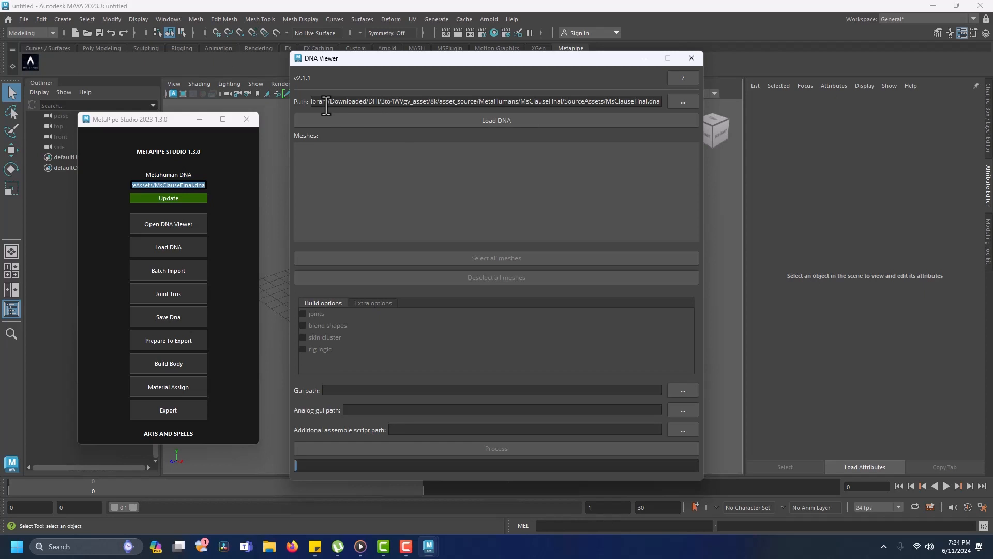
pyautogui.click(391, 122)
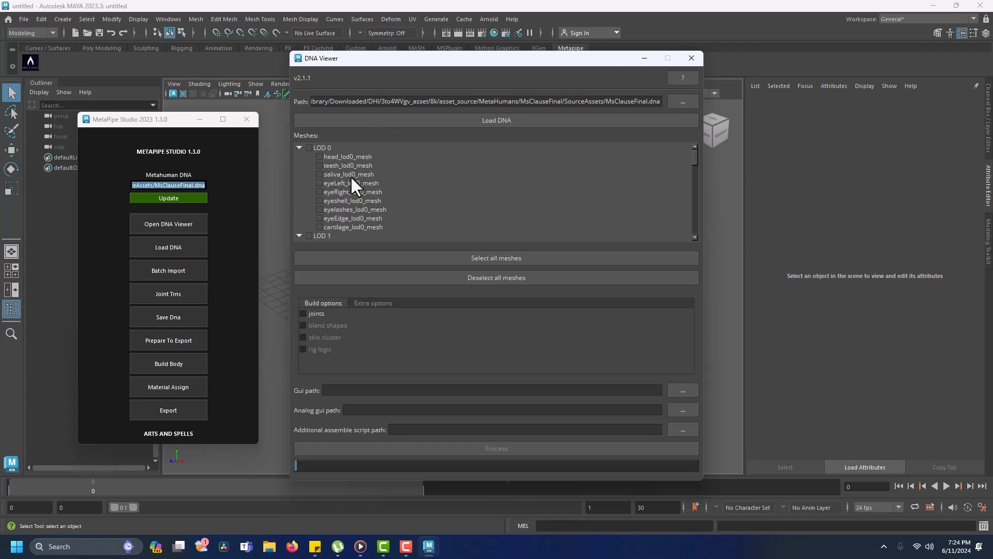
pyautogui.click(461, 258)
pyautogui.click(303, 314)
# - Set the Gui path to C:/dna_calibration/data/gui.ma and the Analog gui path to analog_gui.ma in the same folder
pyautogui.click(683, 389)
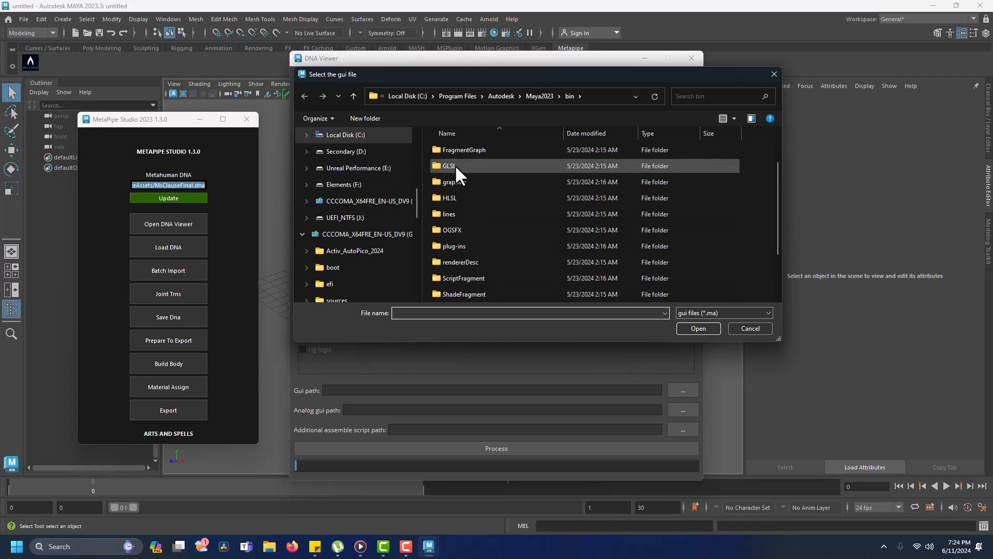
pyautogui.click(375, 135)
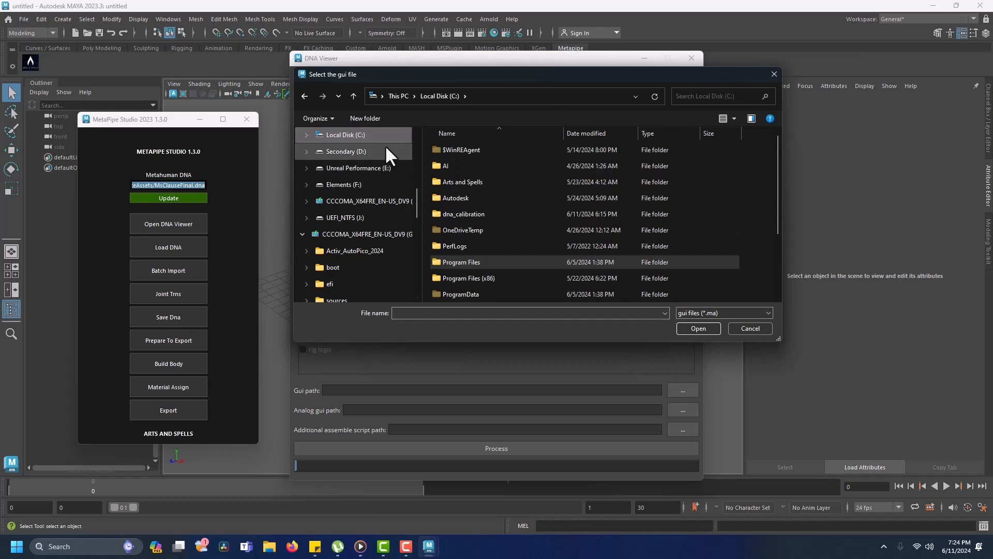
pyautogui.doubleClick(442, 213)
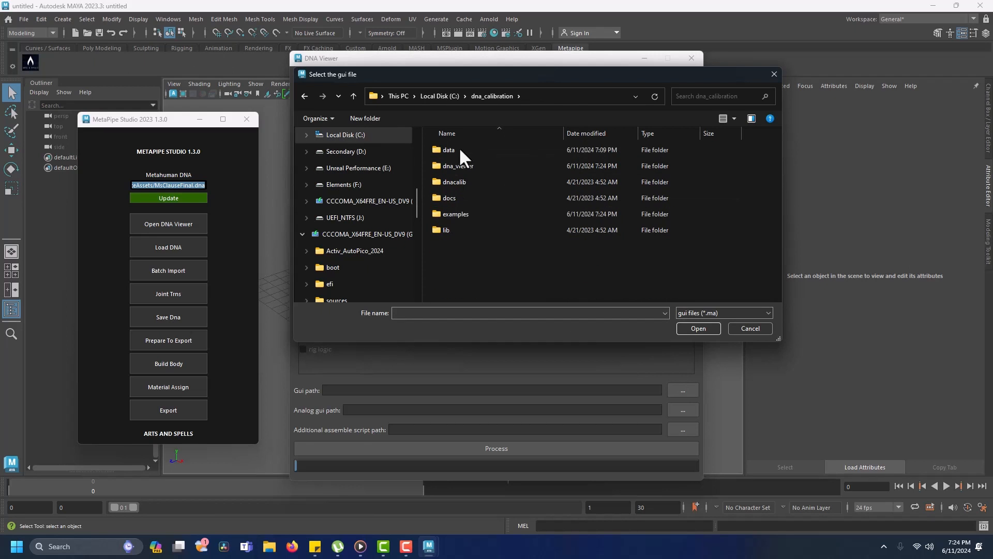
pyautogui.doubleClick(458, 149)
pyautogui.click(448, 198)
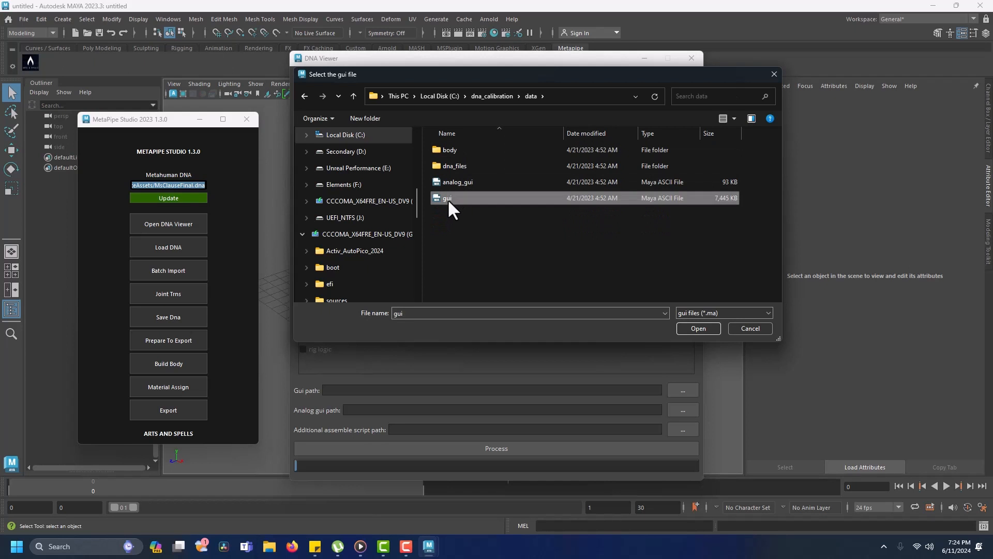
pyautogui.click(697, 328)
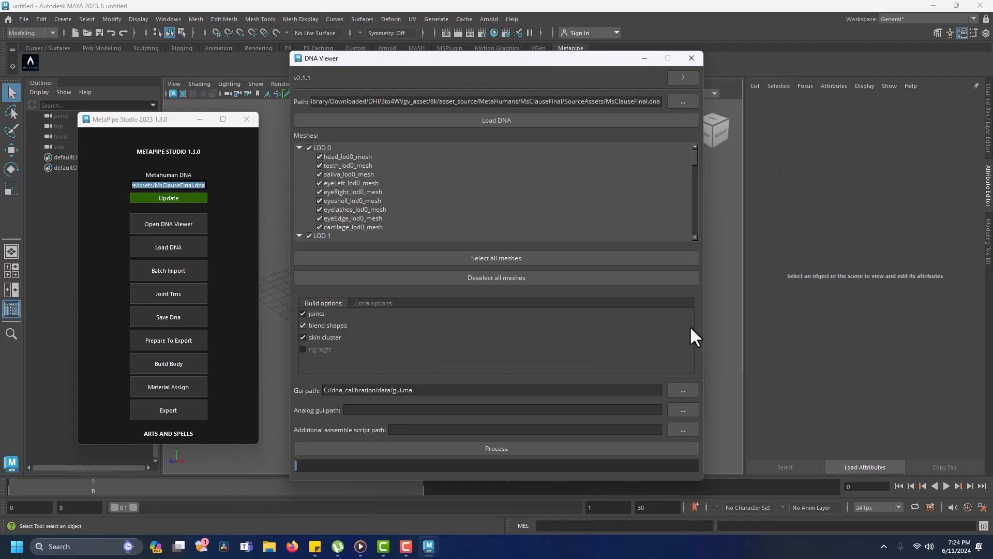
pyautogui.click(682, 409)
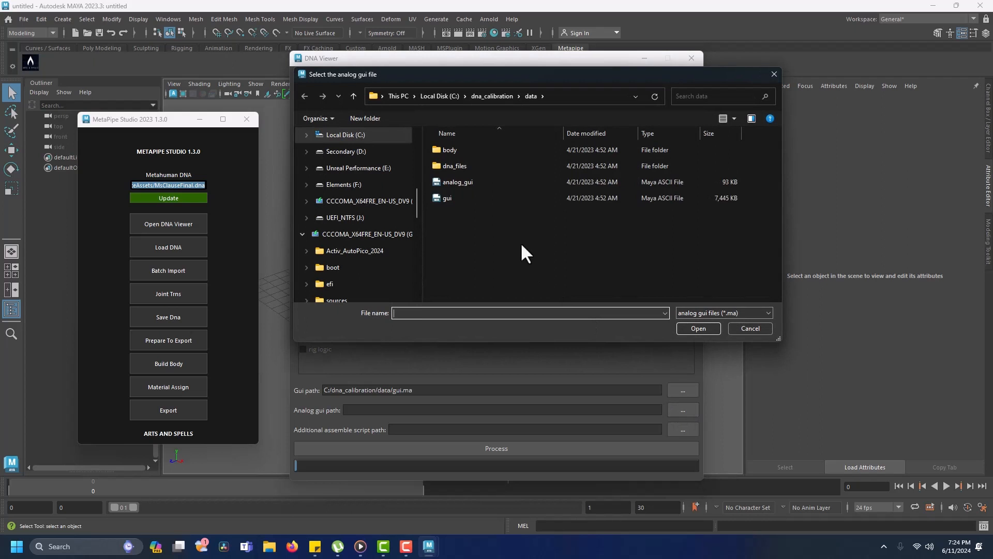
pyautogui.click(477, 185)
pyautogui.click(693, 328)
# - Set the additional assemble script to additional_assemble_script from dna_calibration/data and process the DNA to build the head rig
pyautogui.click(682, 429)
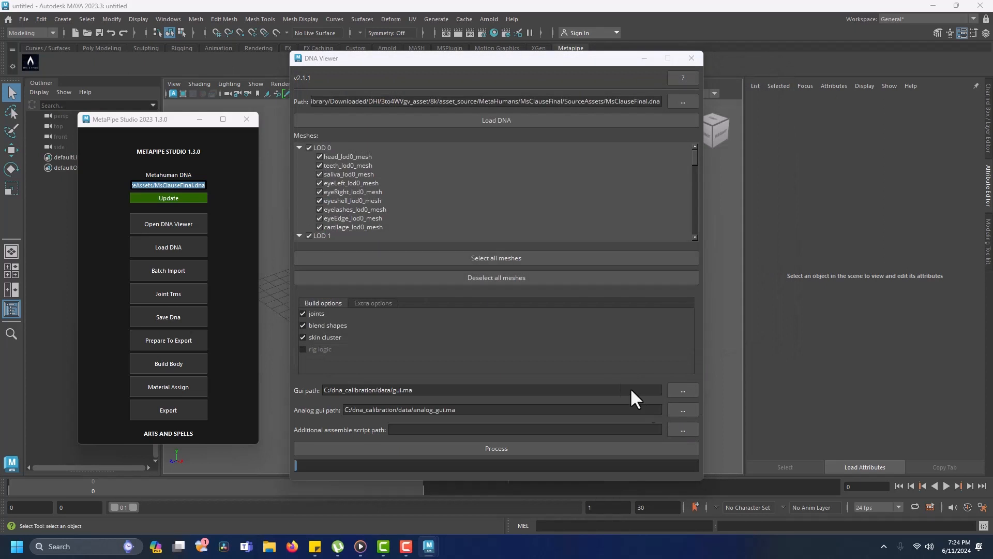
pyautogui.click(492, 184)
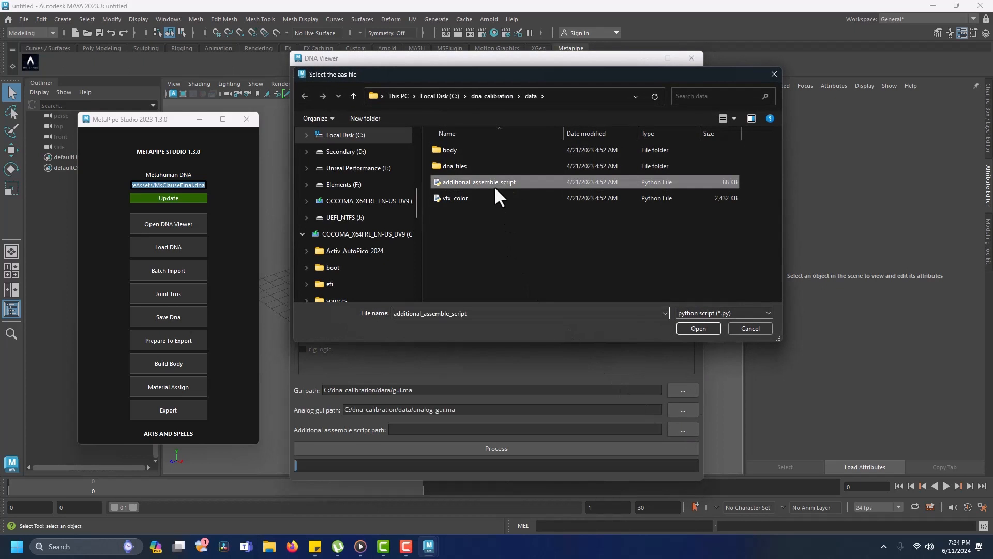
pyautogui.click(690, 329)
pyautogui.click(522, 448)
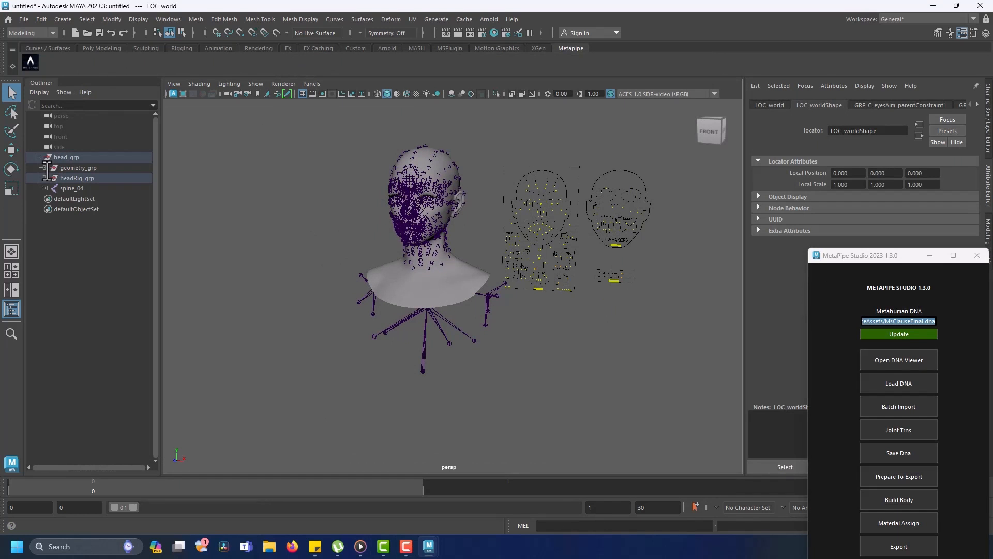
# - Export only head_lod0_mesh from the LOD 0 head group as the OBJ file HeadOnly in the IntermediateMeshes folder
pyautogui.click(45, 168)
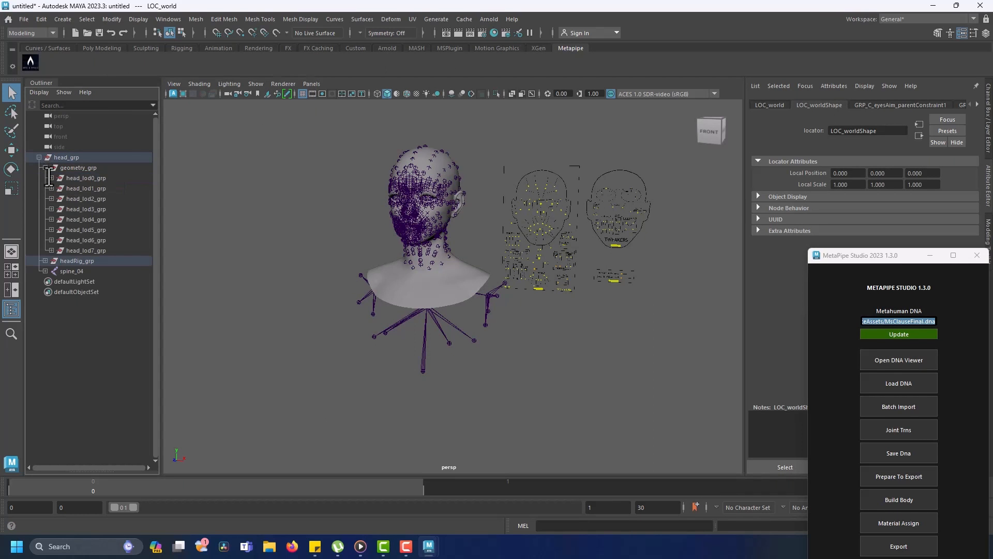
pyautogui.click(51, 178)
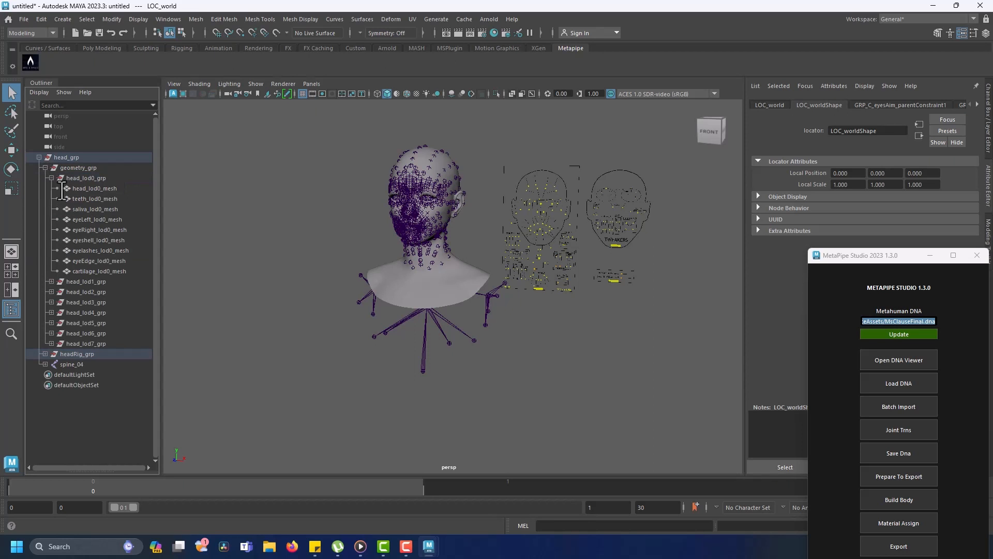
pyautogui.click(78, 189)
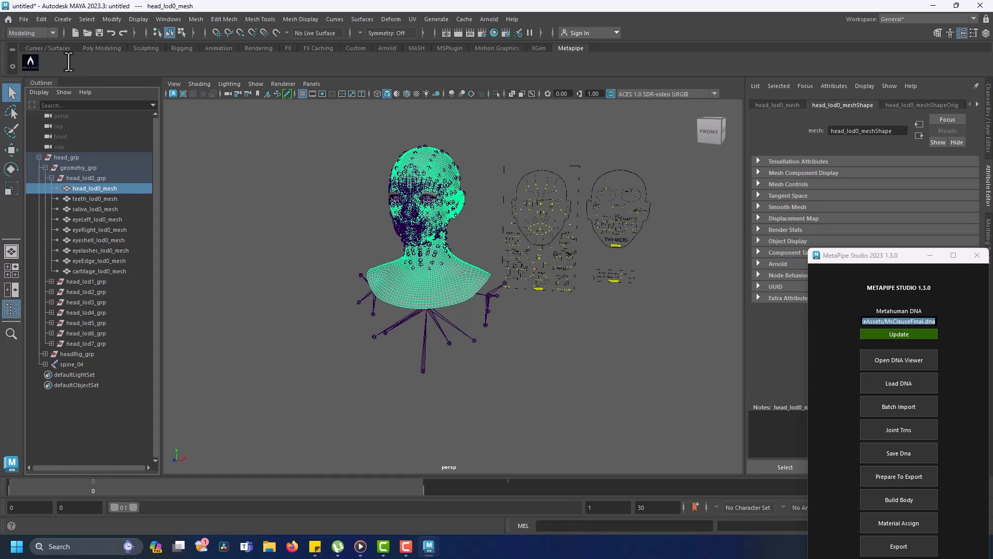
pyautogui.click(23, 19)
pyautogui.click(57, 126)
pyautogui.write('HeadOnly')
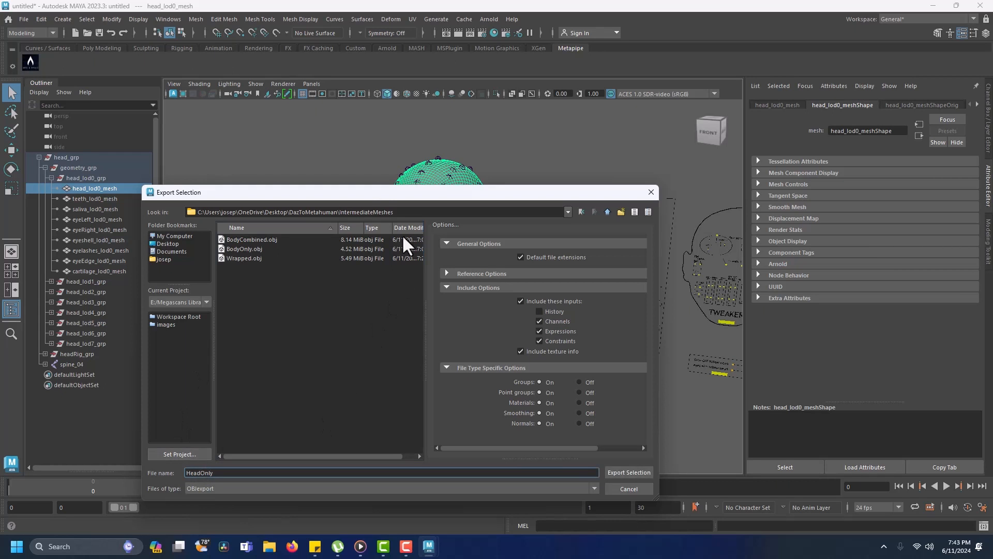
pyautogui.click(612, 469)
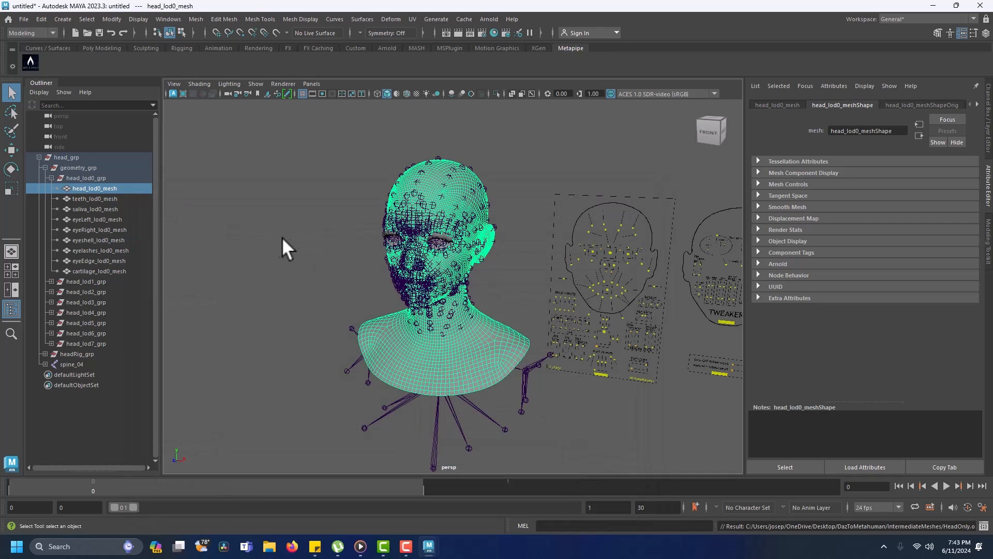
# - Export eyeLeft_lod0_mesh as the OBJ file EyeLeft in the IntermediateMeshes folder
pyautogui.click(91, 219)
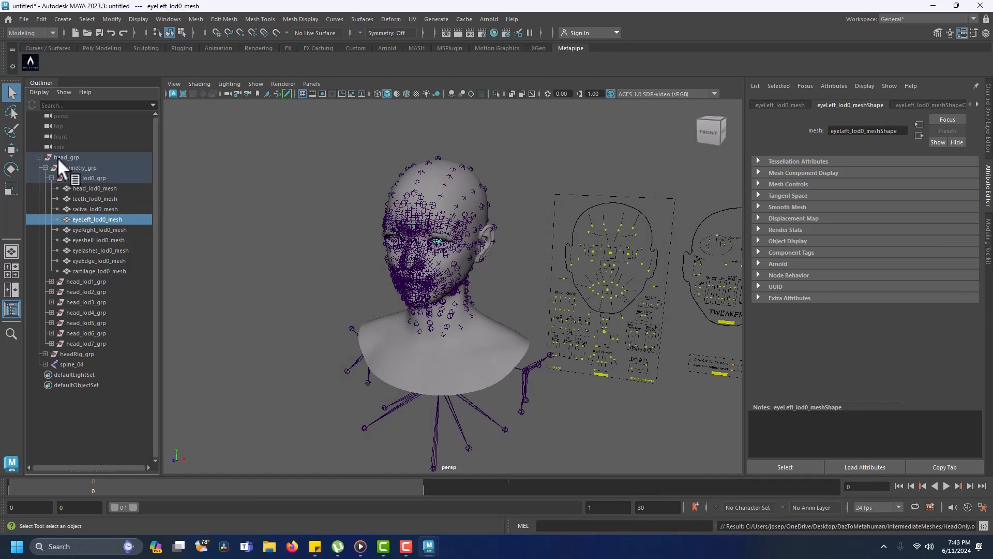
pyautogui.click(24, 19)
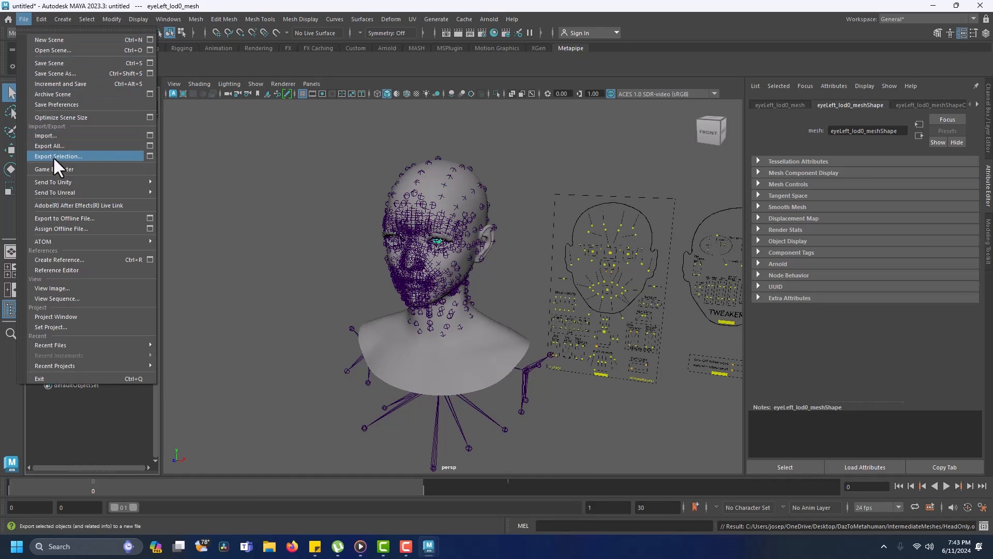
pyautogui.click(53, 156)
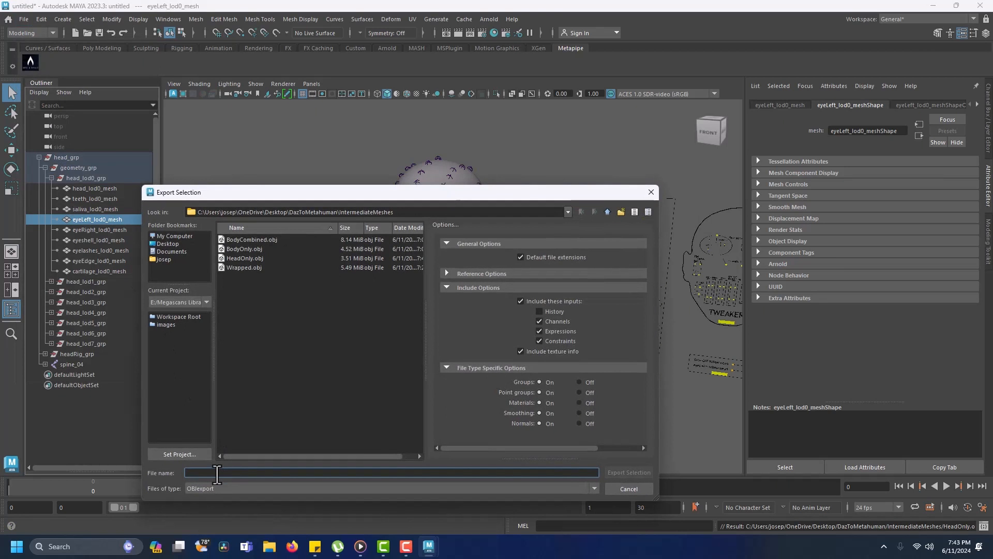
pyautogui.write('EyeLeft')
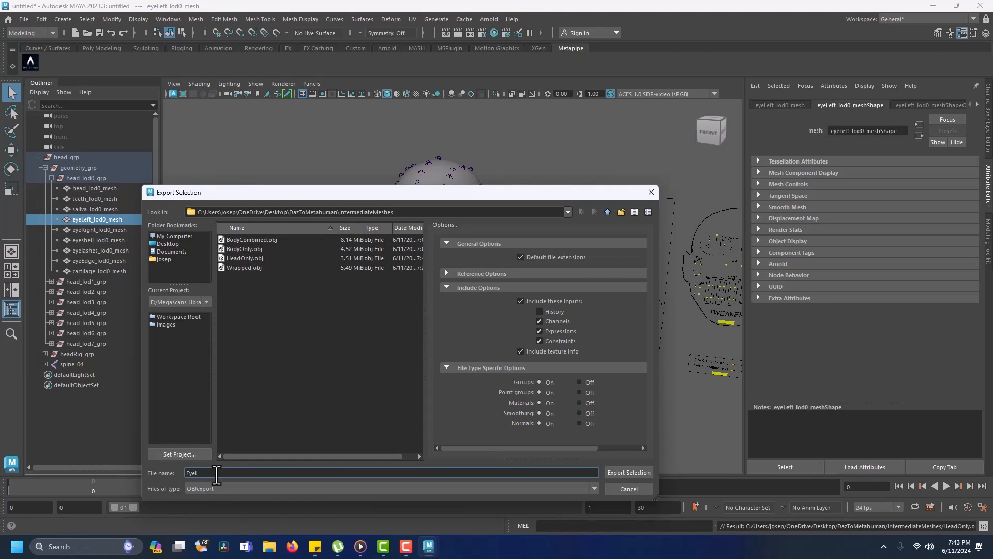
pyautogui.click(627, 470)
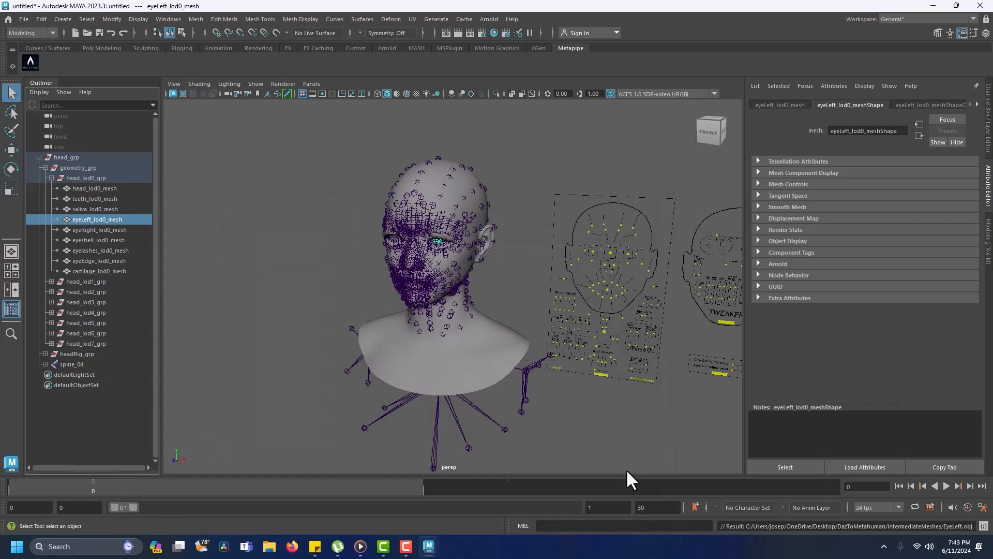
# - Export eyeRight_lod0_mesh as the OBJ file EyeRight in the IntermediateMeshes folder
pyautogui.click(98, 229)
pyautogui.click(23, 19)
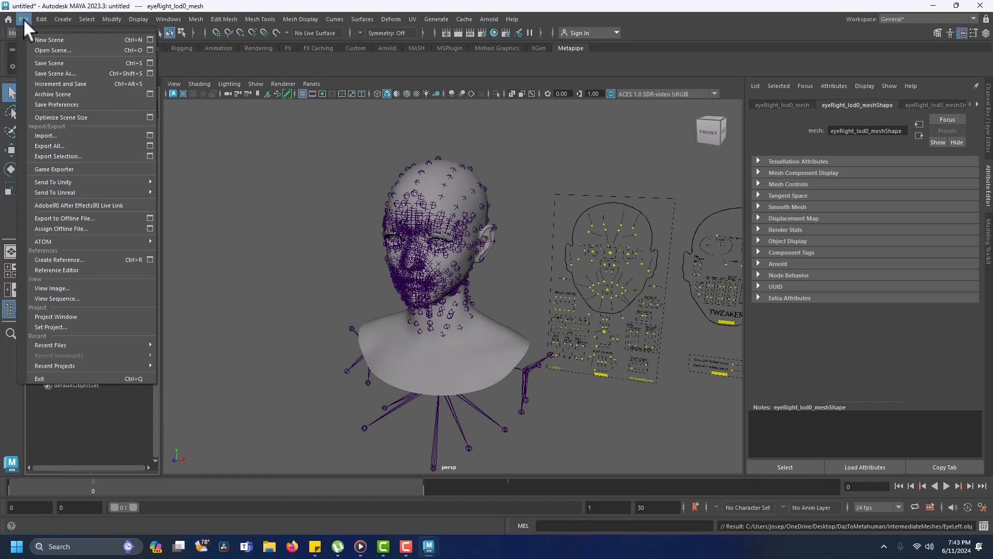
pyautogui.click(57, 156)
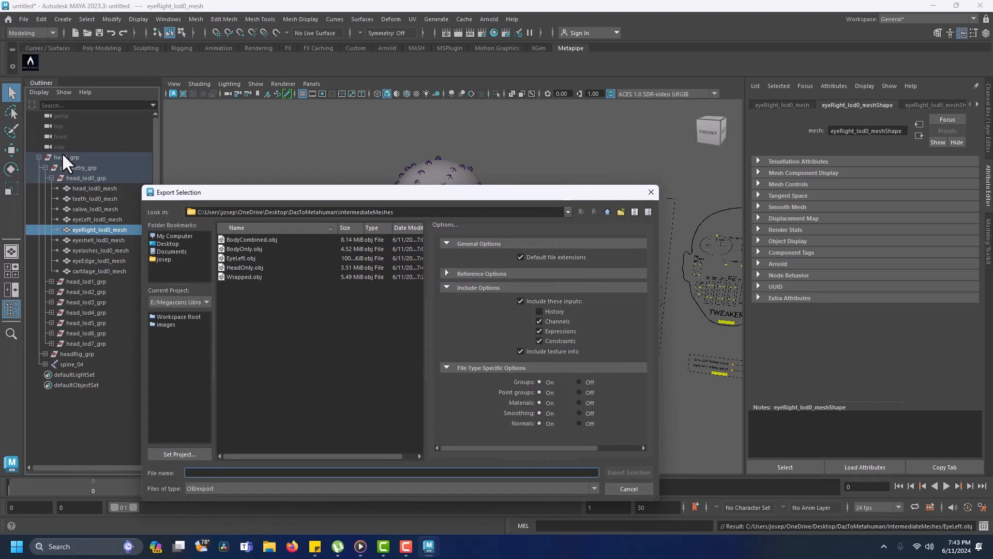
pyautogui.write('EyeRight')
pyautogui.press('Return')
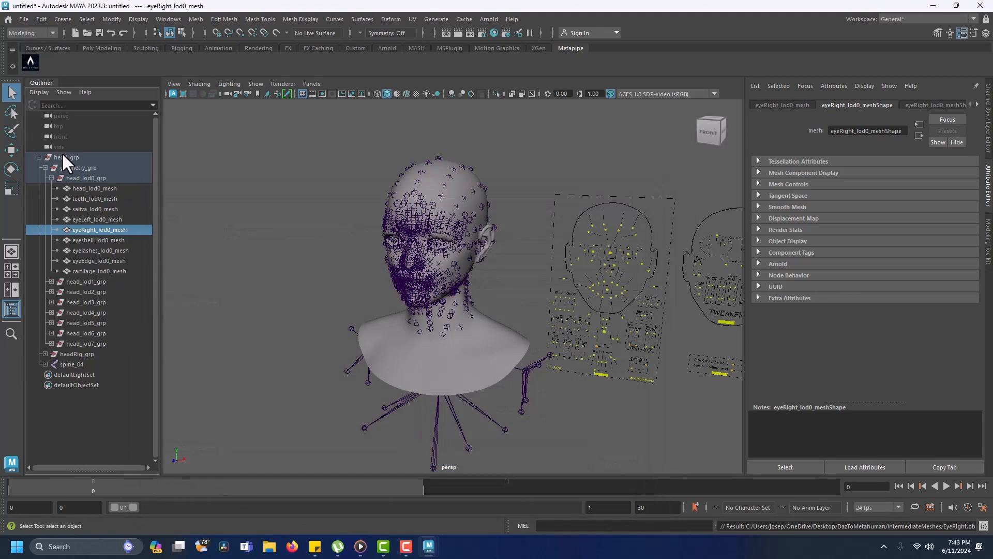
# - Start a new empty scene without saving the changes to the head rig scene
pyautogui.click(23, 19)
pyautogui.click(38, 39)
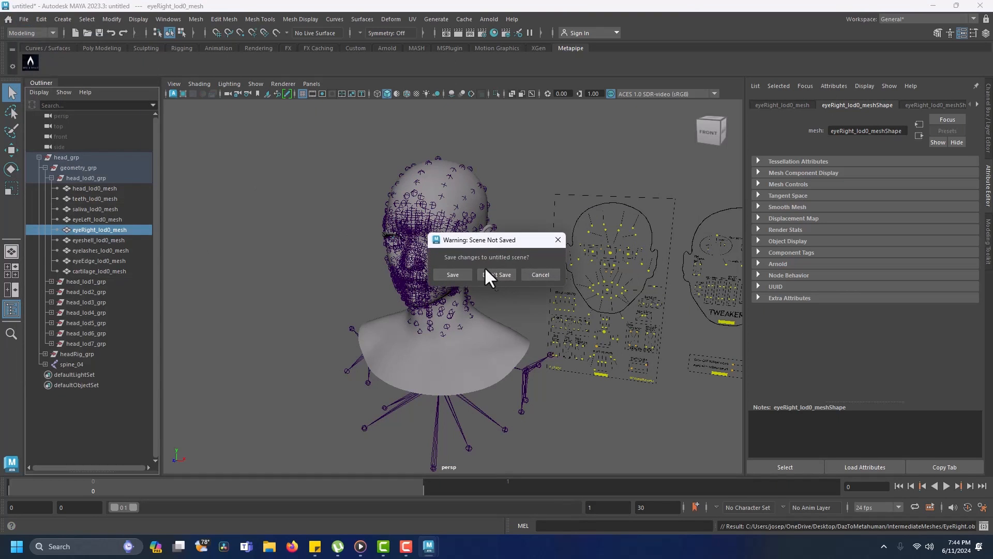
pyautogui.click(489, 273)
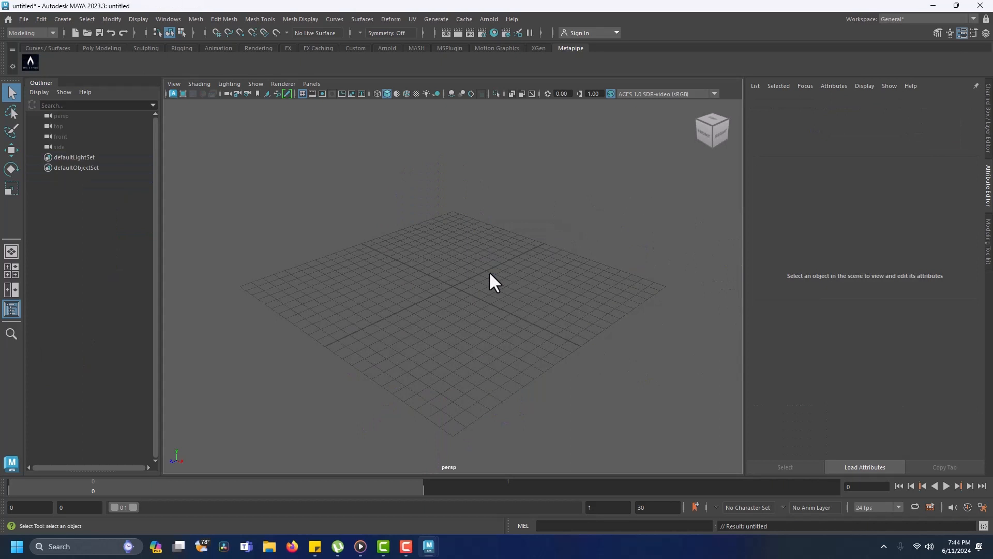
pyautogui.keyDown('alt'); pyautogui.moveTo(500, 320); pyautogui.dragTo(514, 365); pyautogui.keyUp('alt')
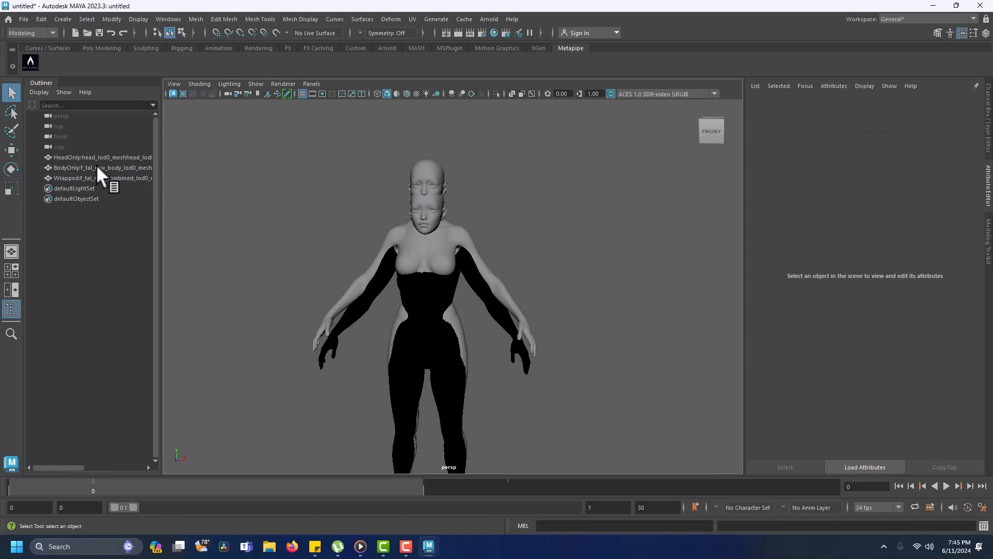
# - Select the imported BodyOnly, HeadOnly and Wrapped meshes one after another to identify each in the scene
pyautogui.click(97, 166)
pyautogui.click(107, 159)
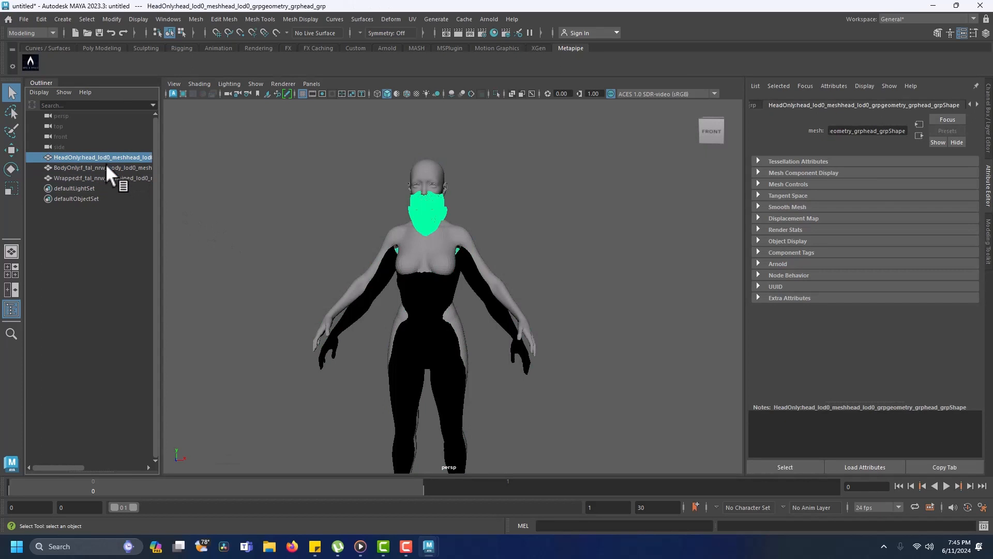
pyautogui.click(96, 177)
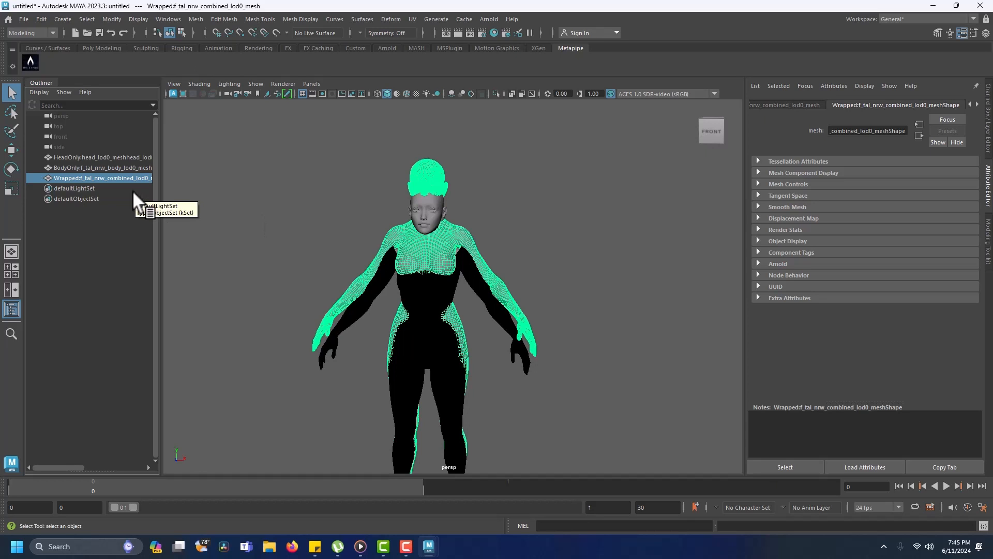
# - Duplicate the Wrapped combined mesh and delete all body-tile faces from the copy using its UV layout, keeping only the head
pyautogui.hotkey('ctrl', 'd')
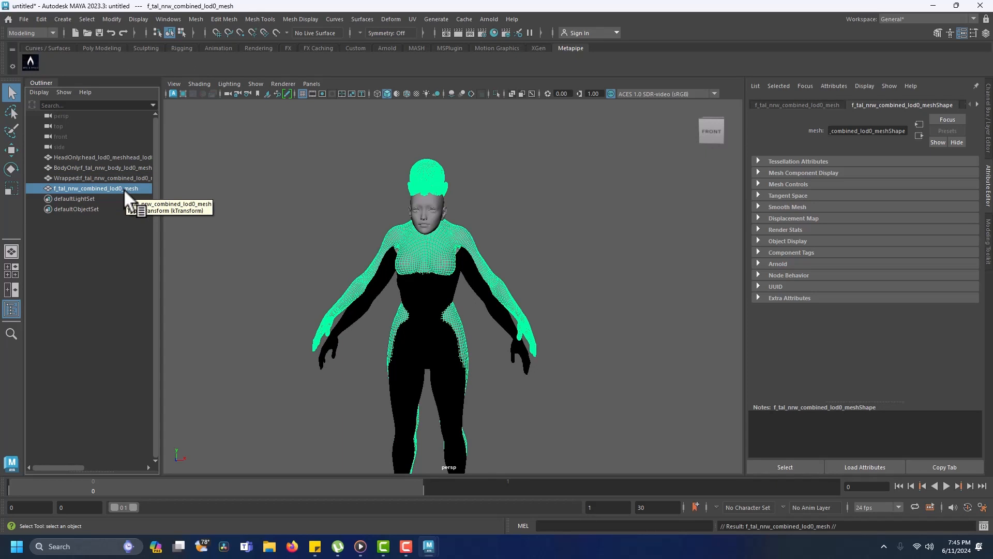
pyautogui.click(407, 18)
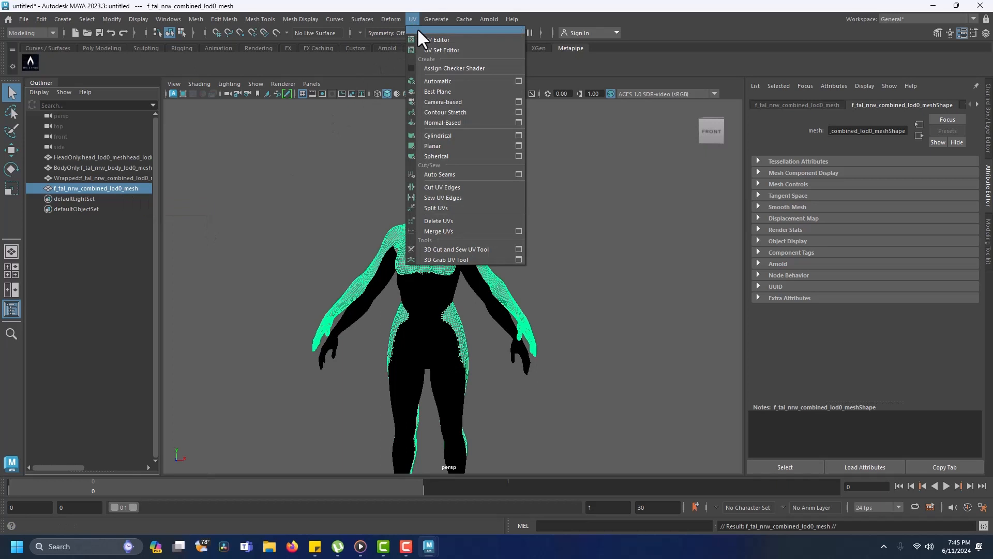
pyautogui.click(421, 35)
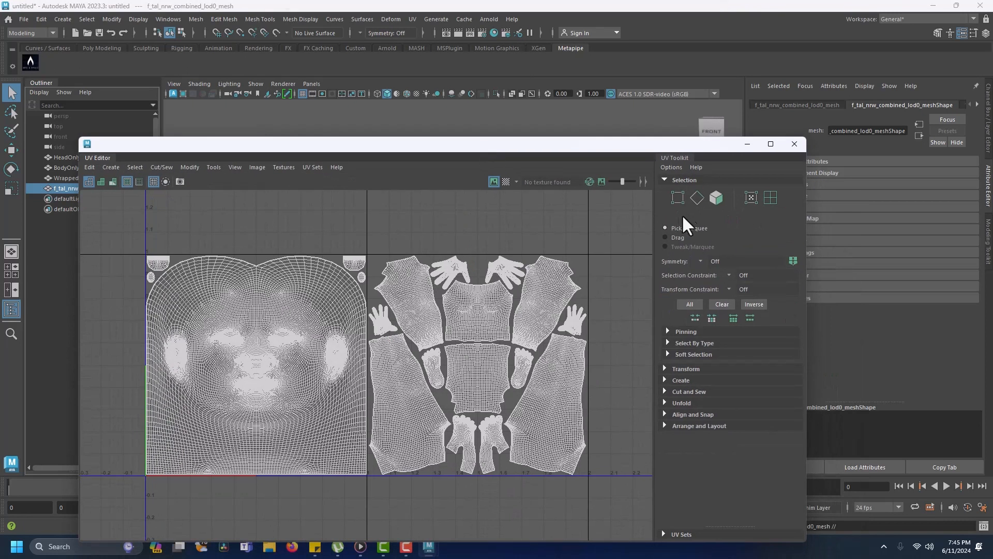
pyautogui.click(717, 197)
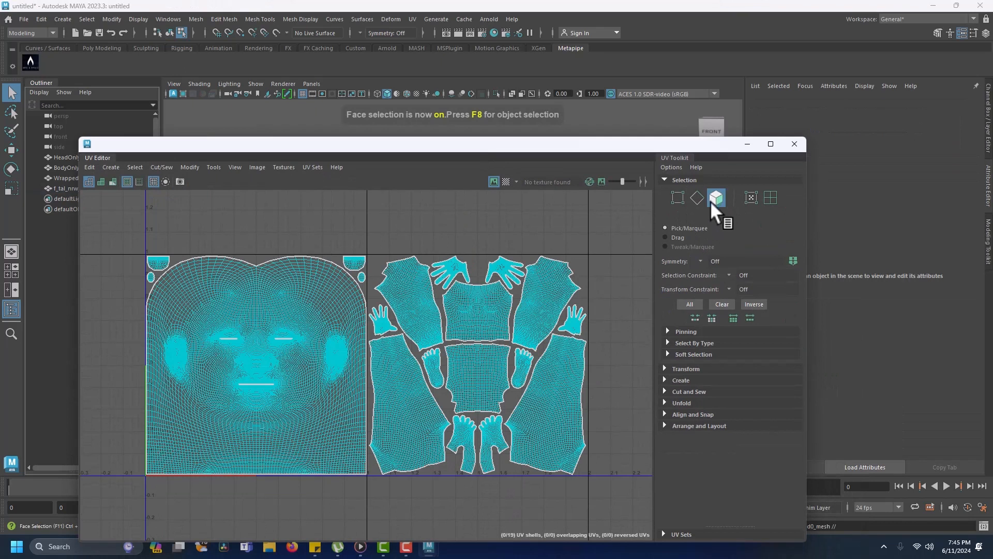
pyautogui.moveTo(368, 235); pyautogui.dragTo(617, 487)
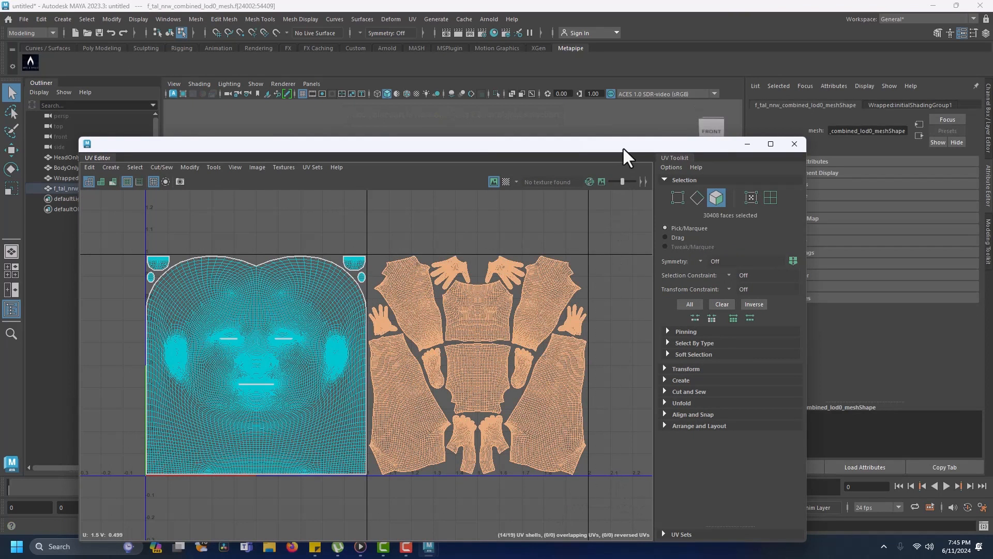
pyautogui.moveTo(623, 147); pyautogui.dragTo(626, 319)
pyautogui.scroll(5, 591, 228)
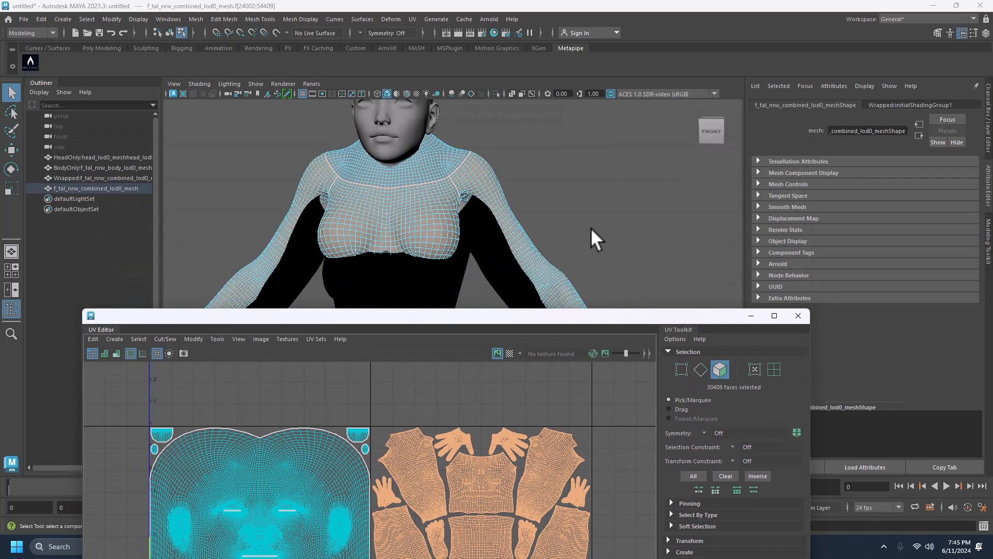
pyautogui.scroll(-7, 591, 228)
pyautogui.scroll(-3, 572, 217)
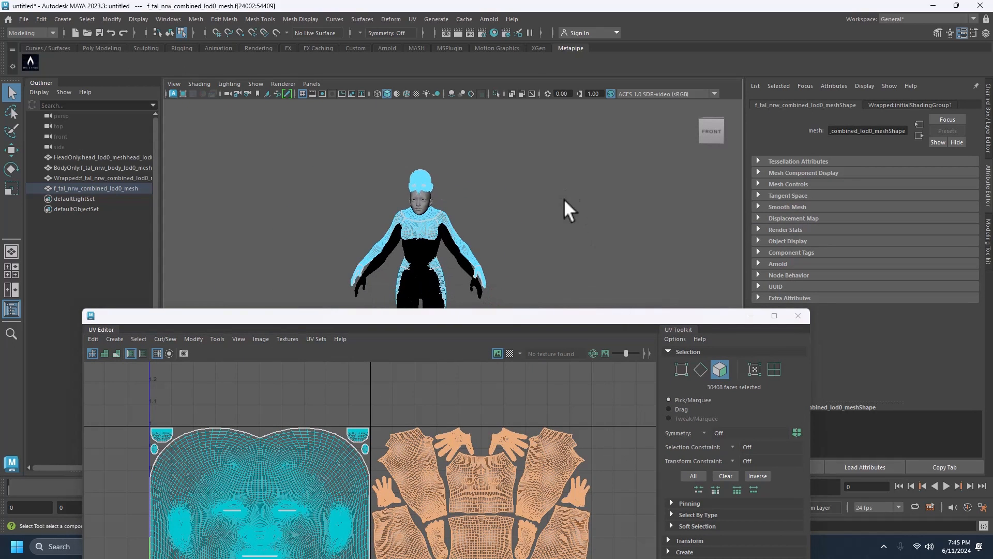
pyautogui.click(564, 199)
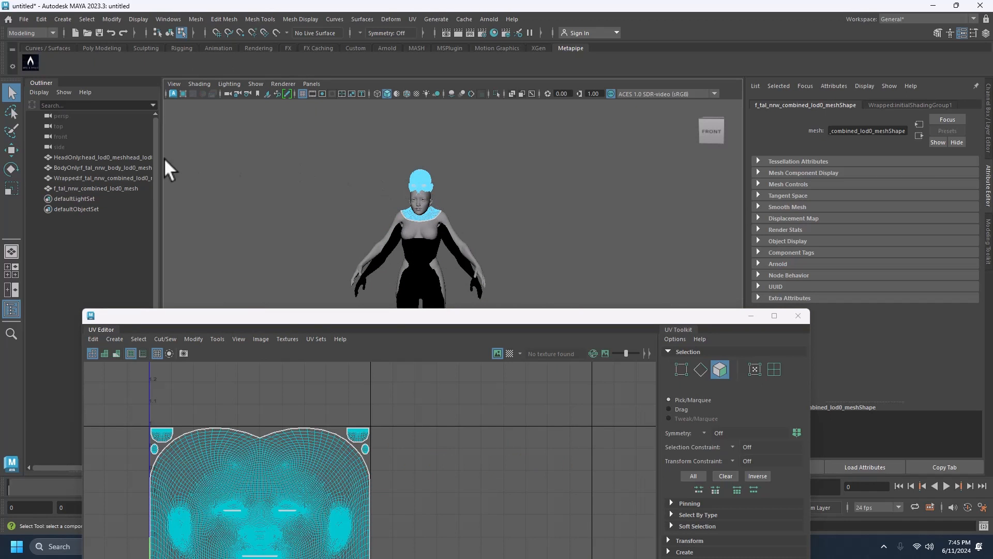
# - Delete all head-tile faces from the original Wrapped mesh using its UV layout, keeping only the body
pyautogui.click(114, 178)
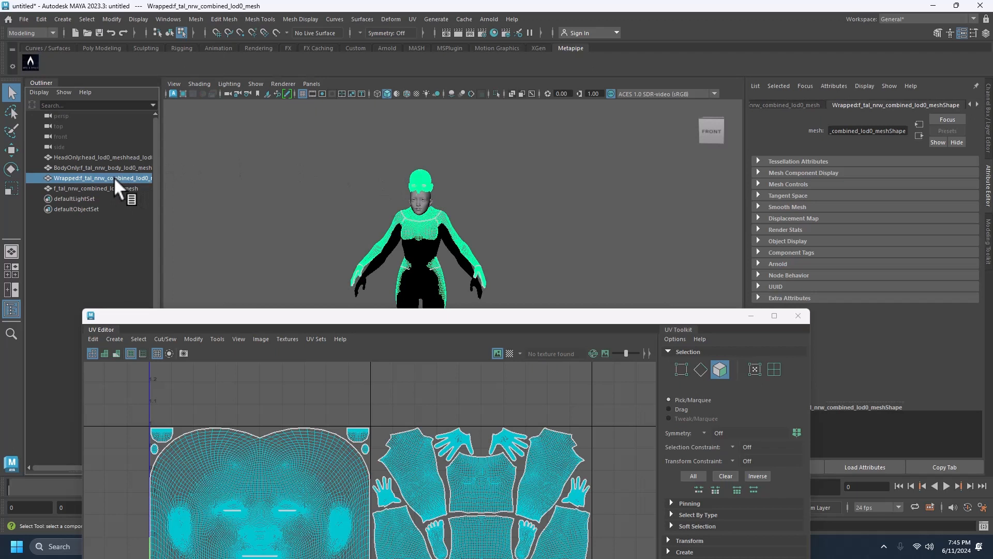
pyautogui.moveTo(261, 315); pyautogui.dragTo(317, 136)
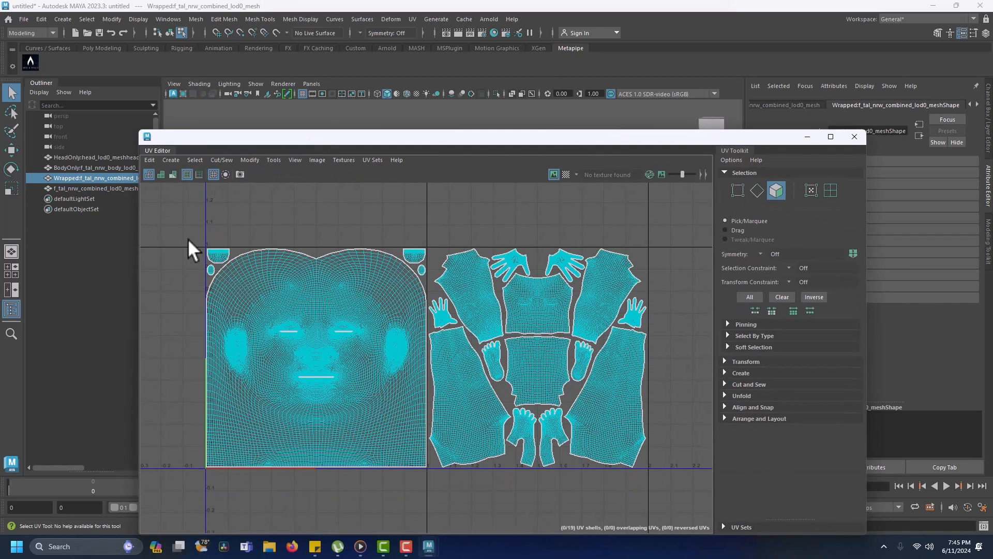
pyautogui.click(187, 235)
pyautogui.moveTo(187, 226); pyautogui.dragTo(426, 489)
pyautogui.moveTo(508, 143); pyautogui.dragTo(521, 299)
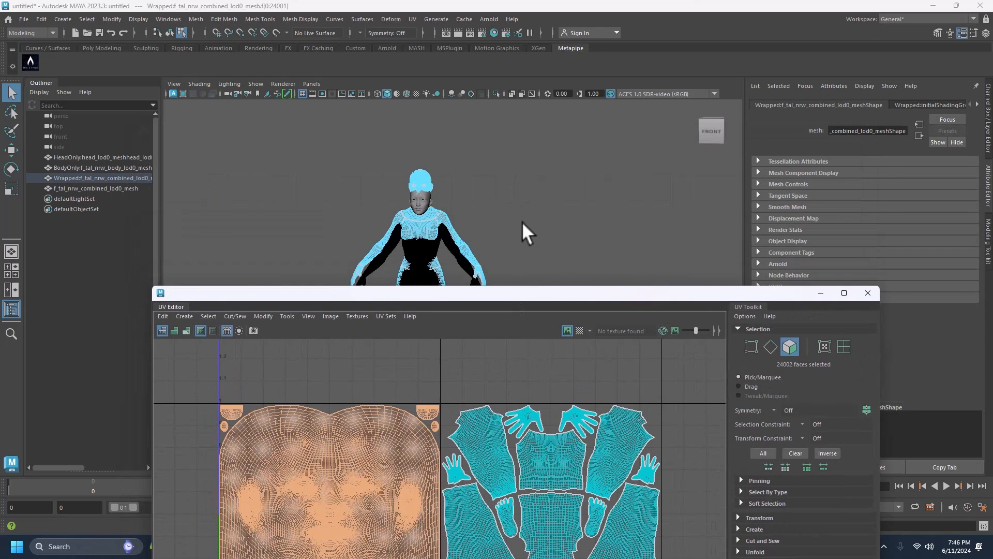
pyautogui.press('Delete')
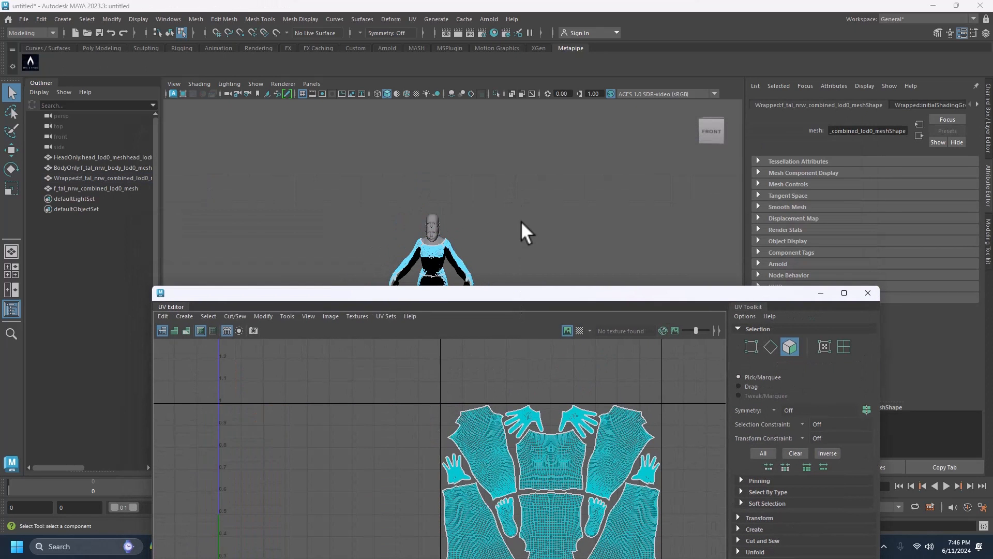
# - Transfer vertex positions and normals from the Wrapped body to BodyOnly, using UV sample space and the Closest to point search method
pyautogui.keyDown('alt'); pyautogui.moveTo(511, 219); pyautogui.dragTo(514, 242, button='middle'); pyautogui.keyUp('alt')
pyautogui.scroll(3, 498, 192)
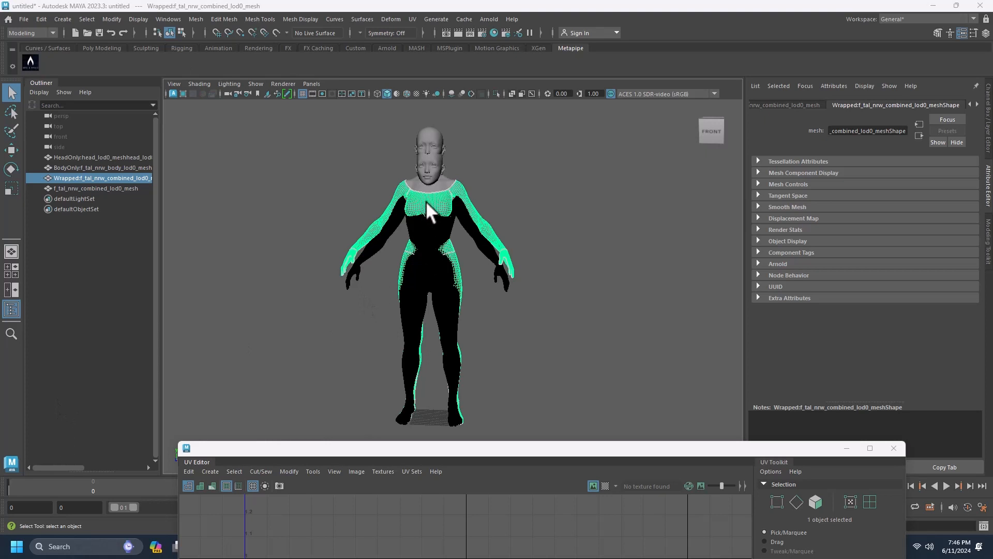
pyautogui.keyDown('shift'); pyautogui.click(432, 237); pyautogui.keyUp('shift')
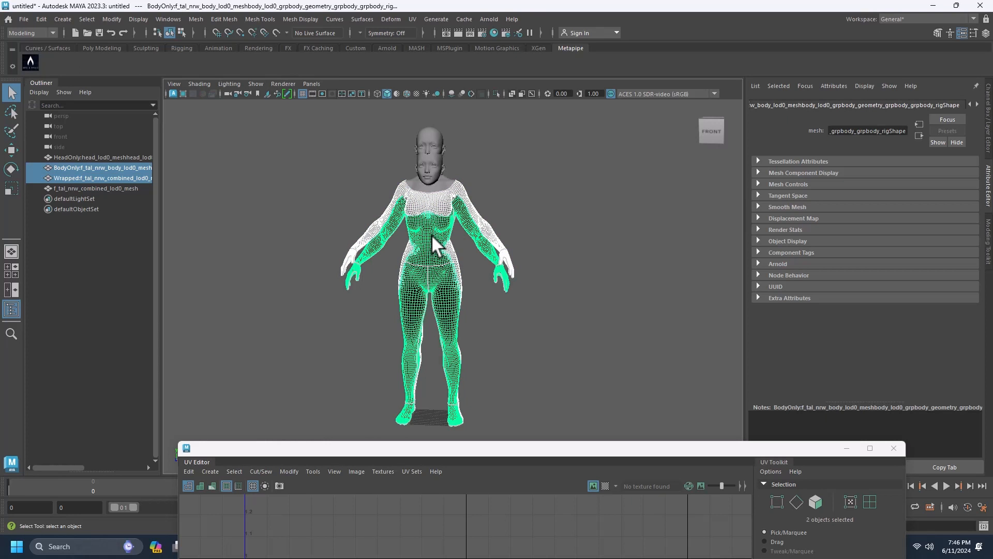
pyautogui.click(201, 20)
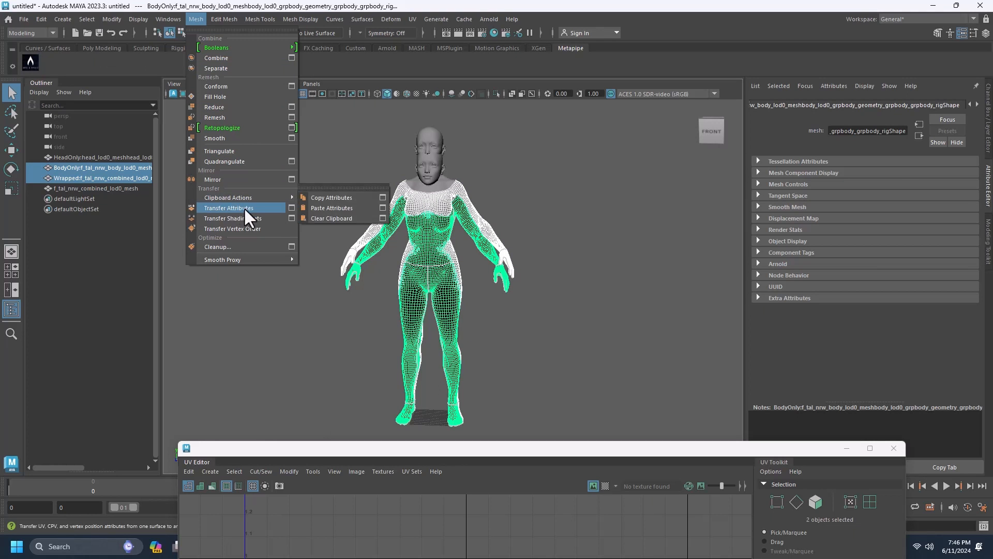
pyautogui.click(291, 208)
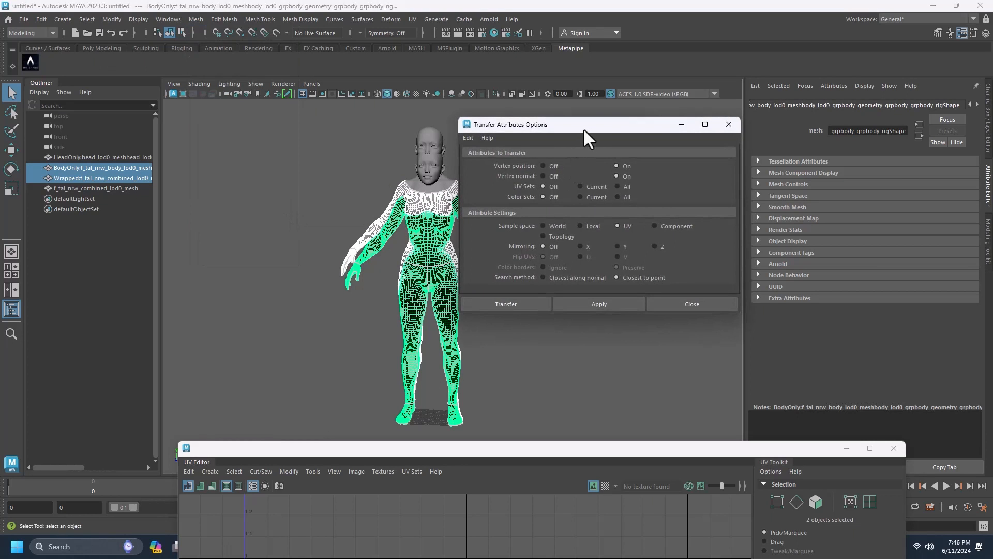
pyautogui.moveTo(584, 128); pyautogui.dragTo(569, 150)
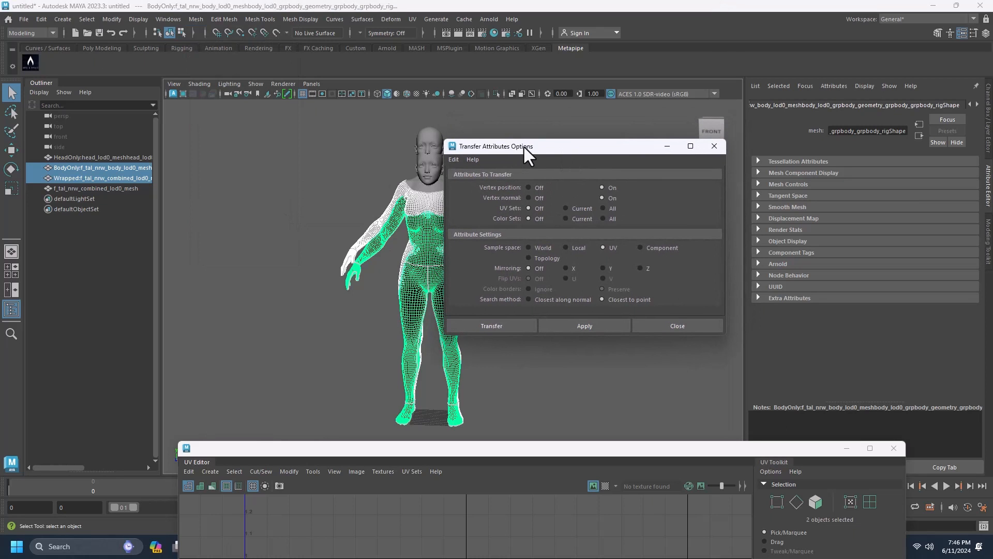
pyautogui.moveTo(542, 151); pyautogui.dragTo(564, 152)
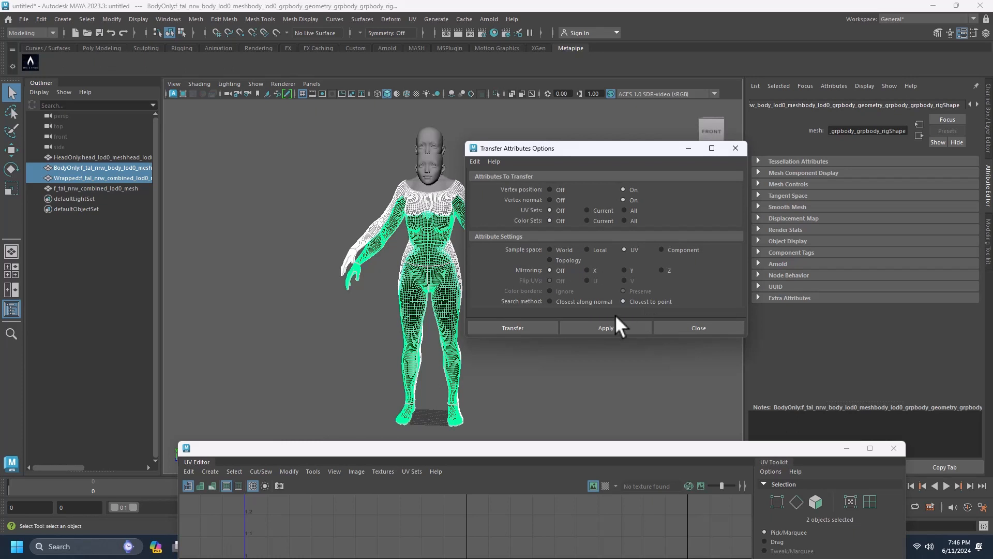
pyautogui.click(601, 325)
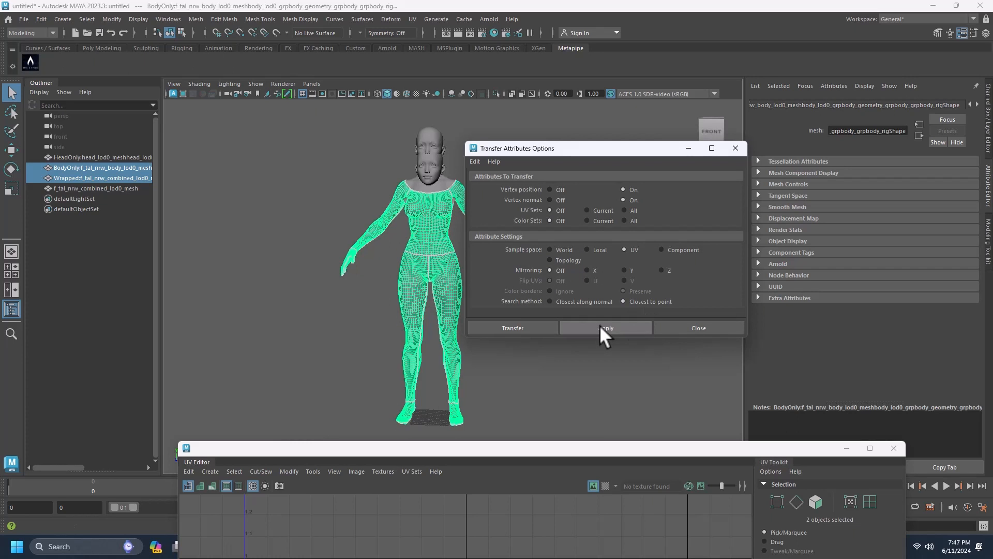
pyautogui.click(729, 150)
pyautogui.click(595, 142)
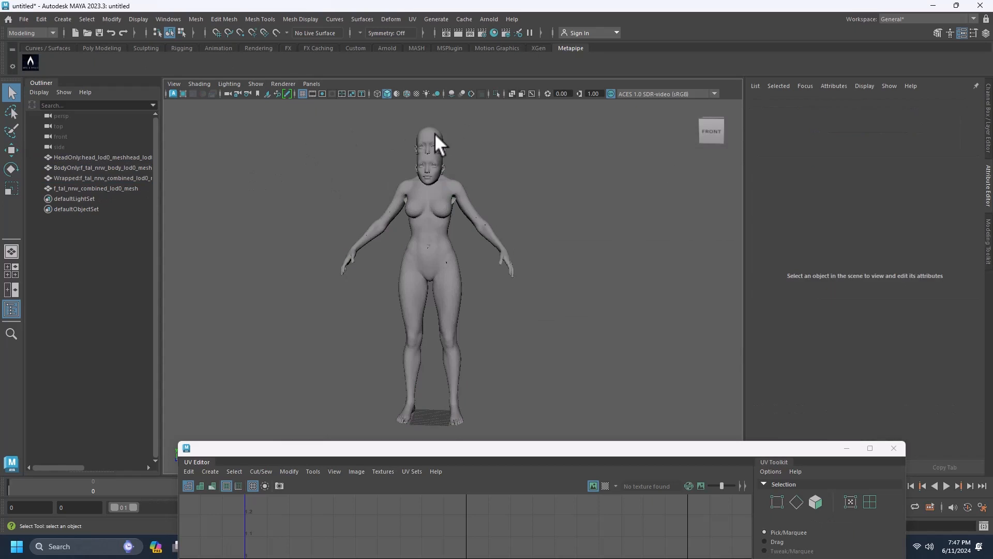
# - Transfer attributes from the duplicated wrapped head to the HeadOnly mesh with the same settings
pyautogui.click(434, 132)
pyautogui.keyDown('shift'); pyautogui.click(430, 158); pyautogui.keyUp('shift')
pyautogui.click(196, 19)
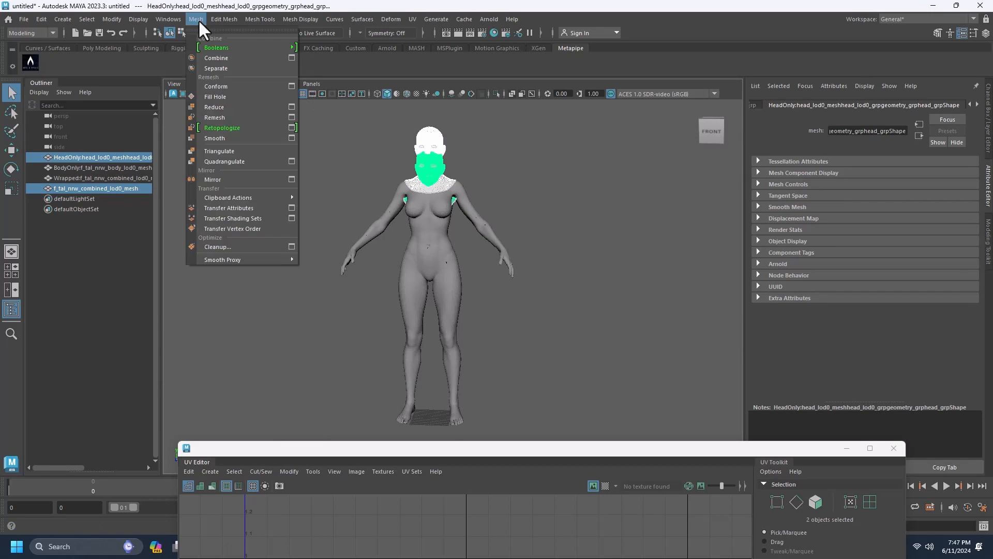
pyautogui.click(237, 207)
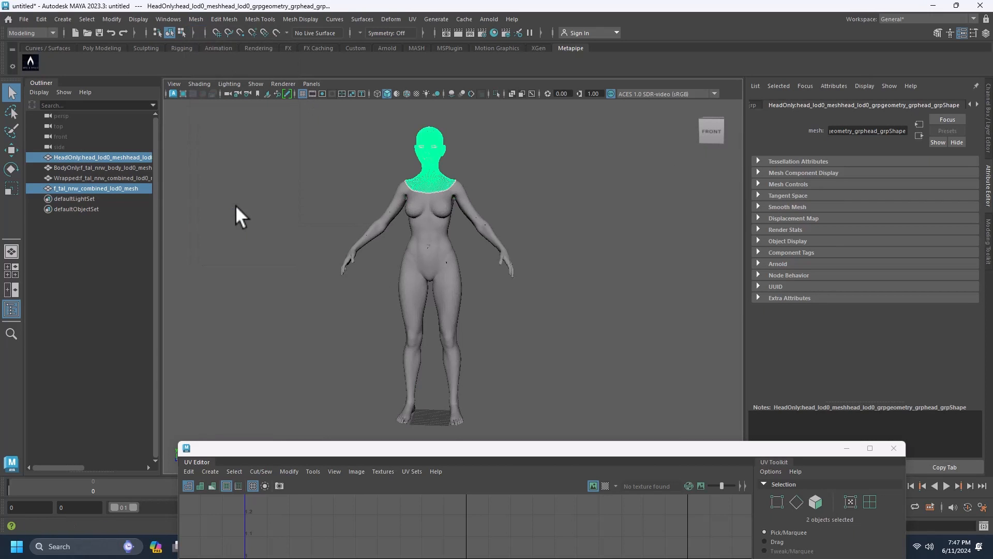
# - Export HeadOnly and BodyOnly as the OBJ files FinalHead and FinalBody in the MetapipeMeshes folder
pyautogui.write('FinalHead')
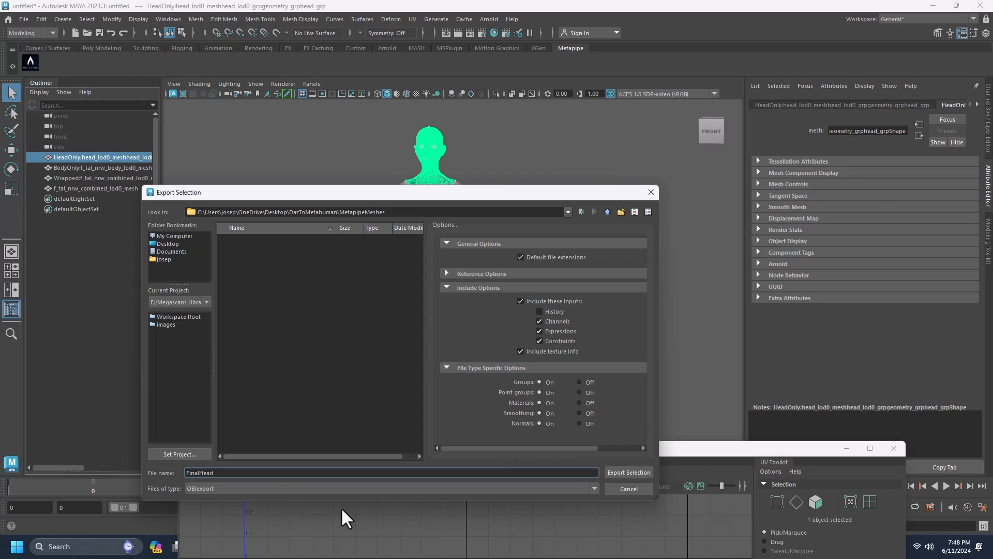
pyautogui.press('Return')
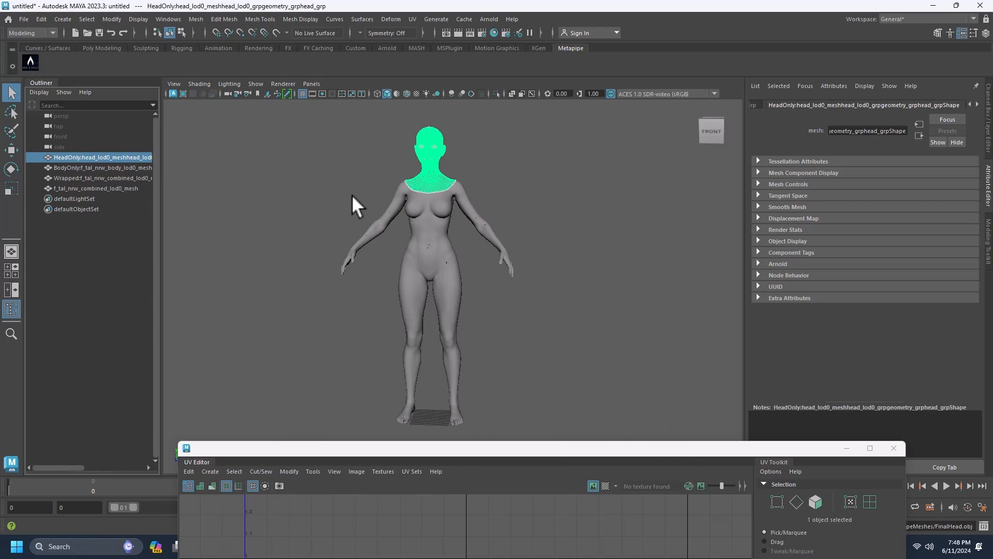
pyautogui.click(89, 169)
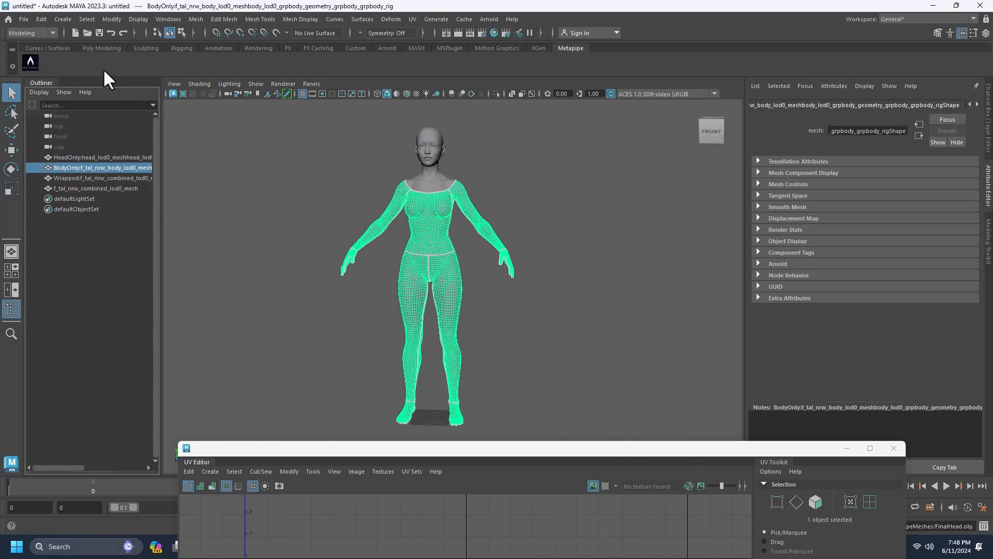
pyautogui.click(23, 19)
pyautogui.click(70, 154)
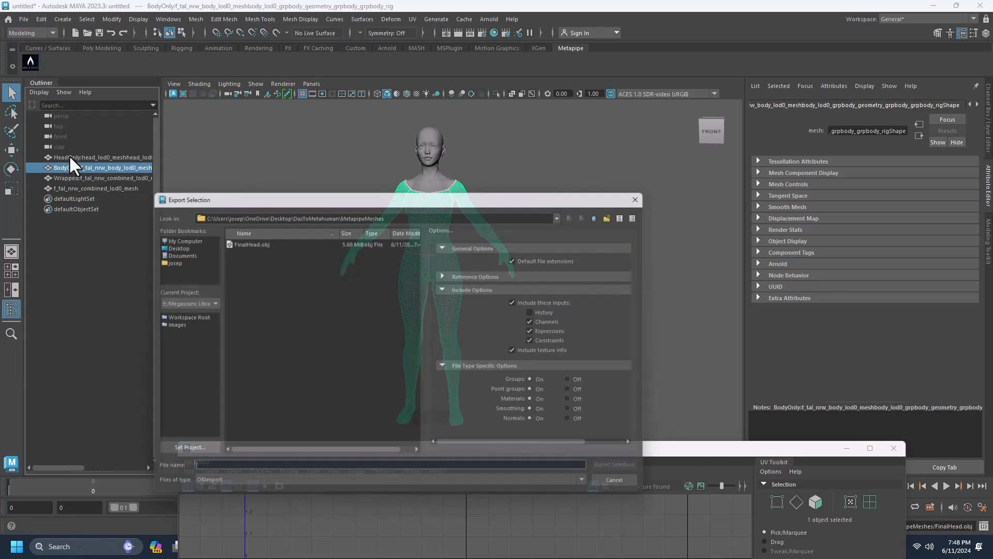
pyautogui.write('FinalBody')
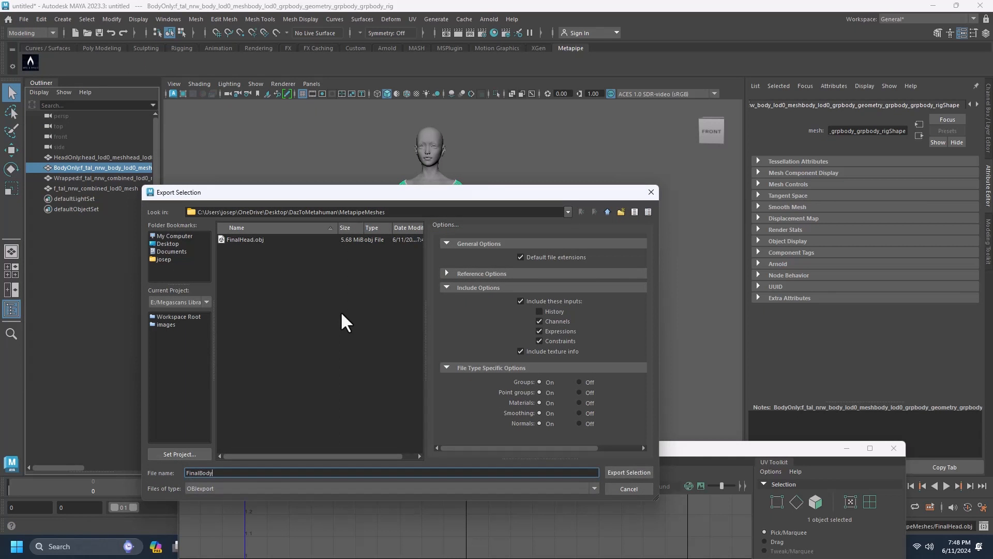
pyautogui.press('Return')
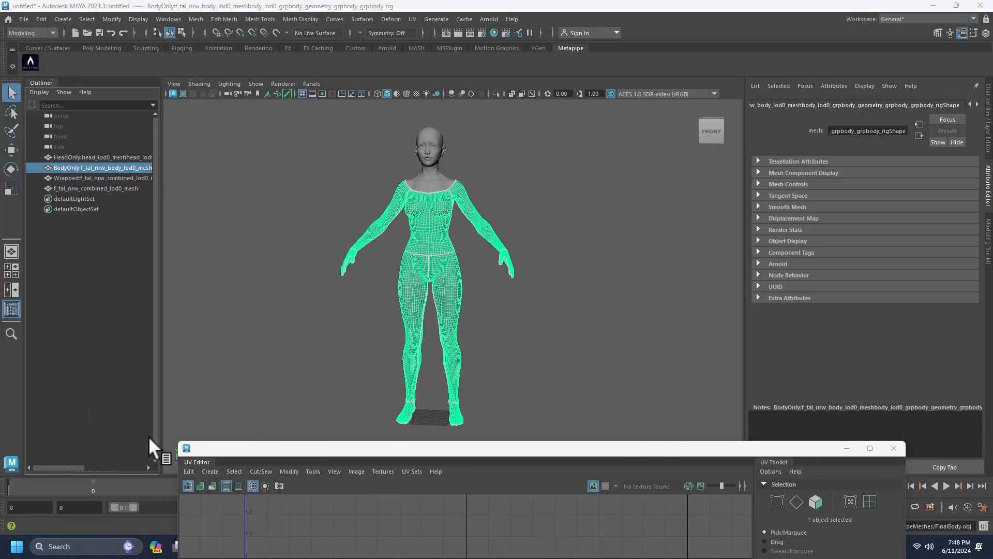
# - Save the scene as a Maya Binary over the existing DazToMeteaTransferAttributes.mb file in the MetaHumans folder
pyautogui.click(54, 69)
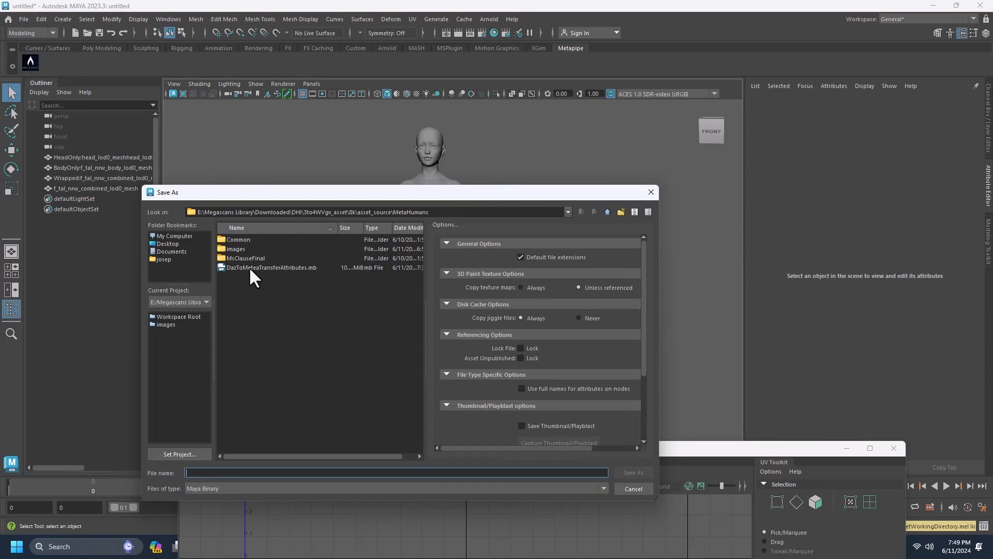
pyautogui.click(251, 267)
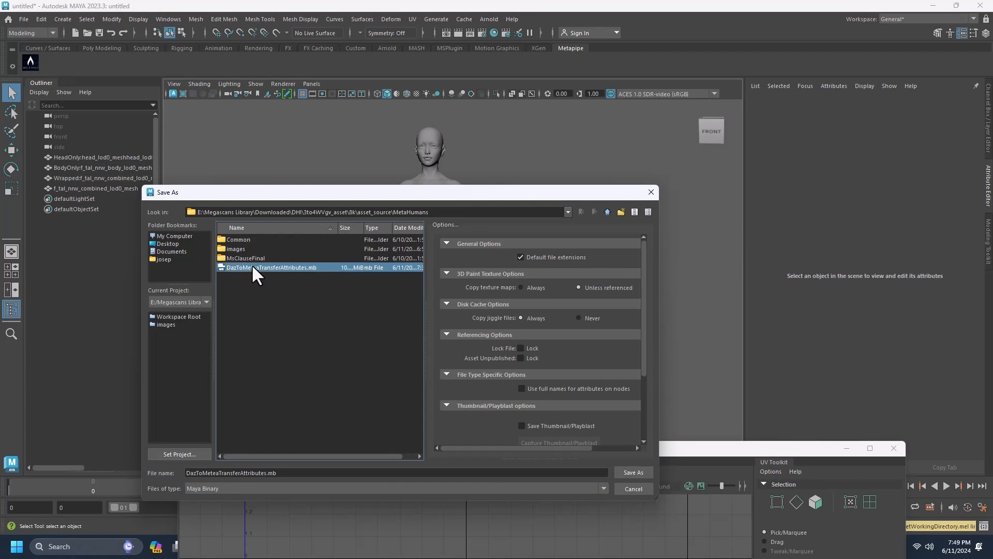
pyautogui.click(631, 473)
pyautogui.click(377, 361)
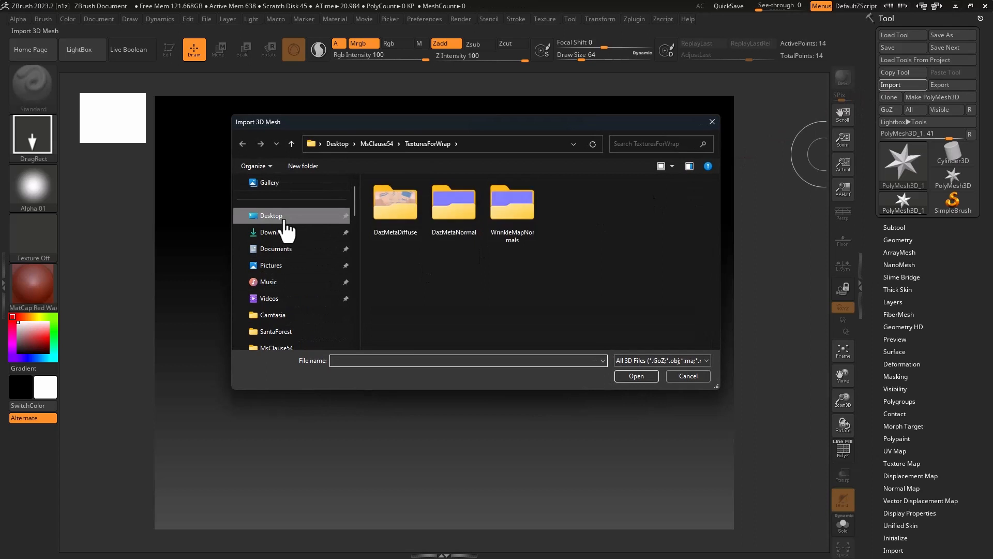
# - Switch to ZBrush and import the HeadOnly mesh from the IntermediateMeshes folder inside DazToMetahuman on the desktop
pyautogui.click(282, 216)
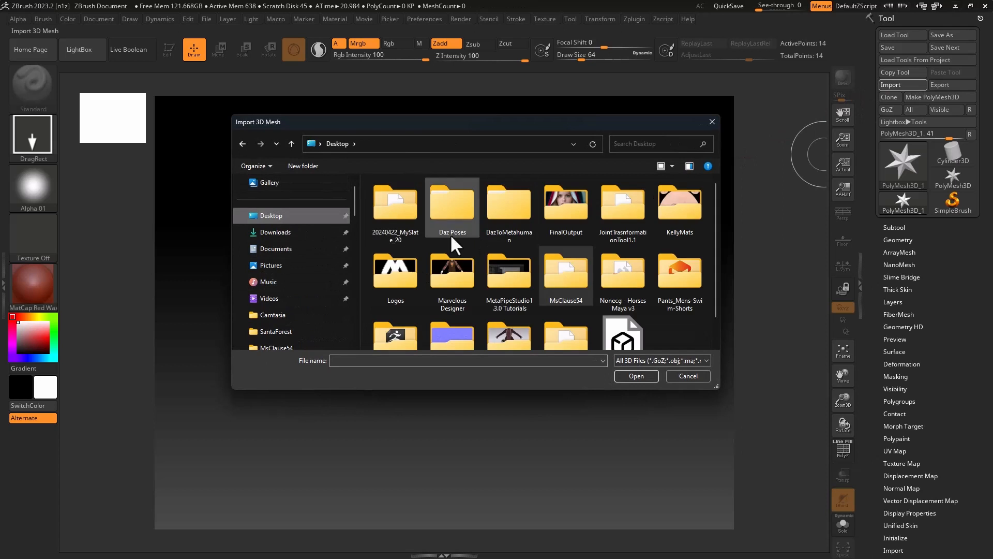
pyautogui.doubleClick(495, 212)
pyautogui.doubleClick(431, 212)
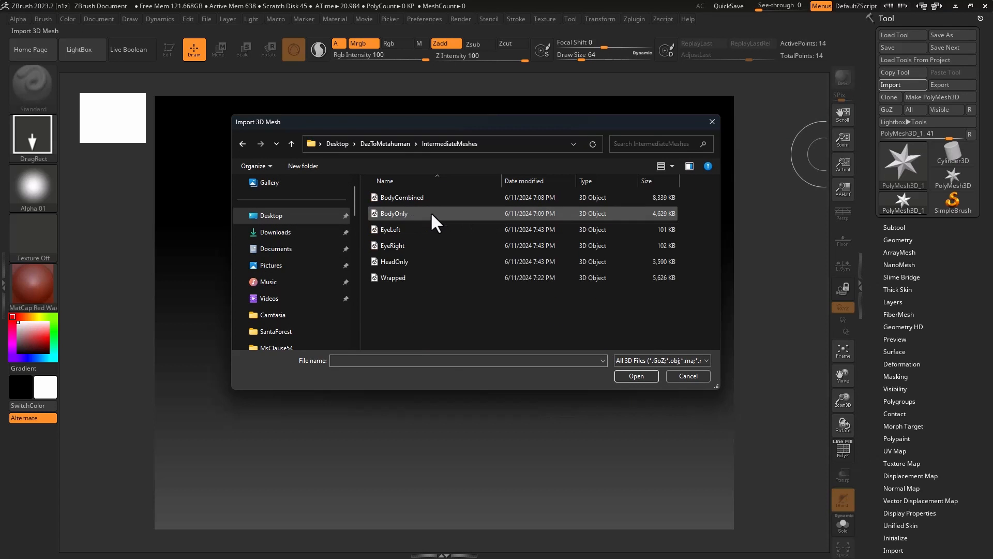
pyautogui.click(405, 261)
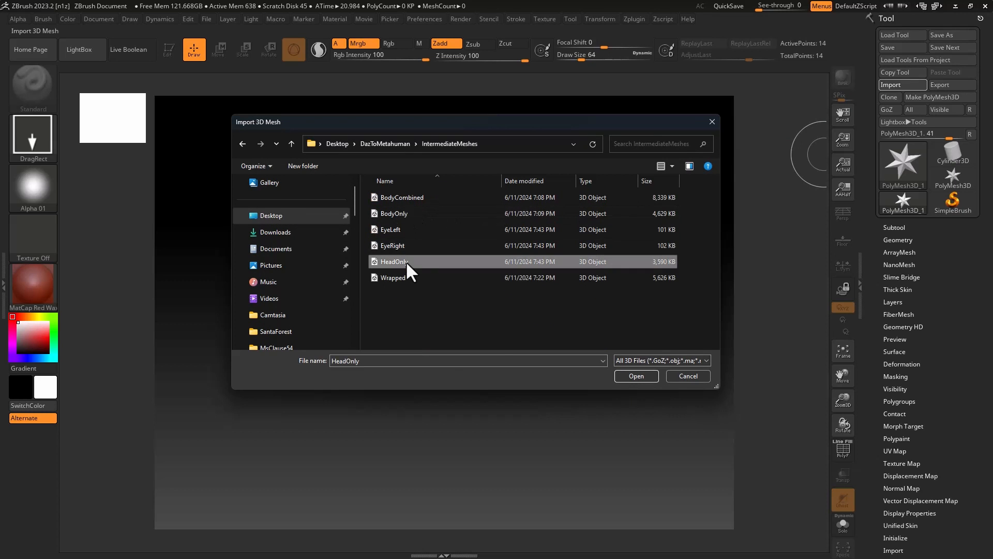
pyautogui.click(636, 376)
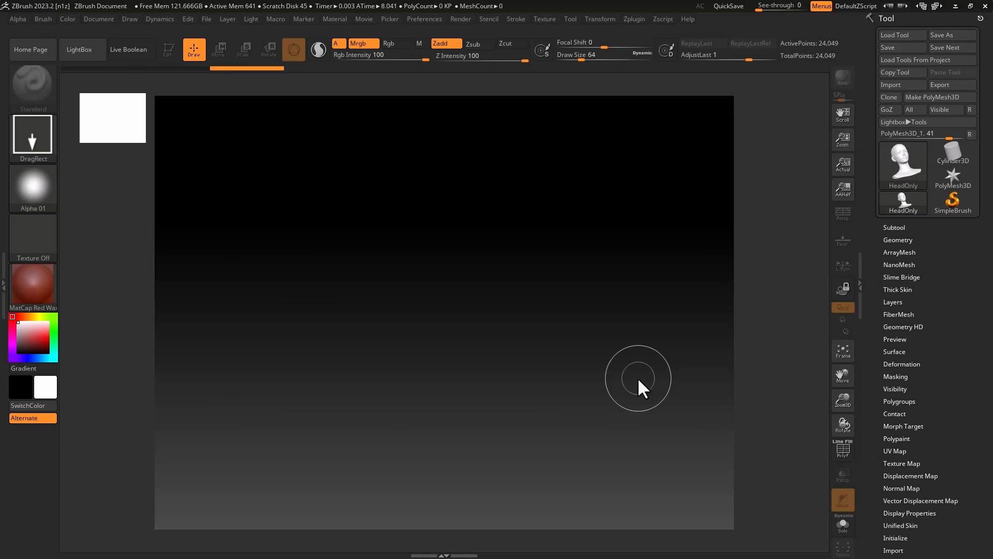
# - Draw the HeadOnly mesh on the canvas and switch it to Edit mode
pyautogui.moveTo(415, 282); pyautogui.dragTo(421, 521)
pyautogui.press('t')
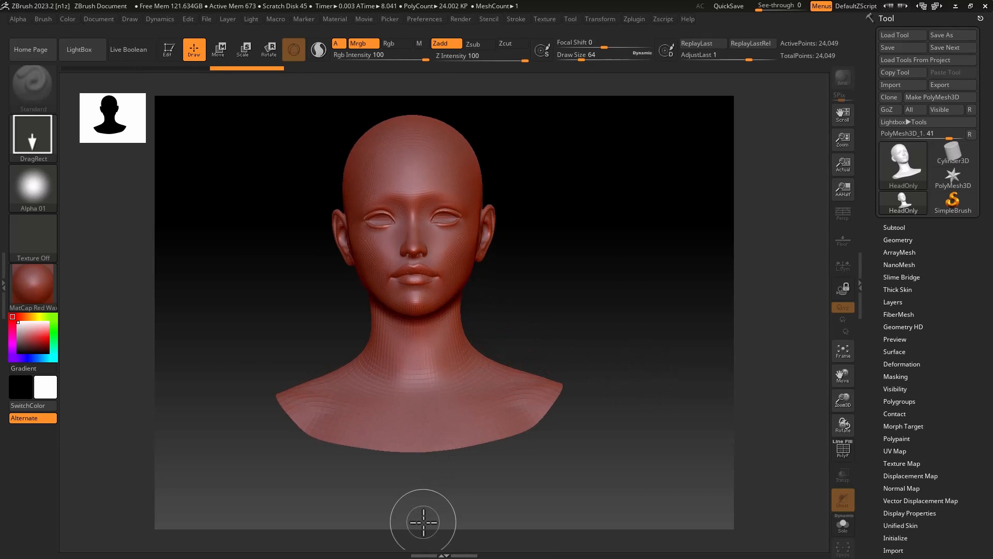
pyautogui.click(169, 50)
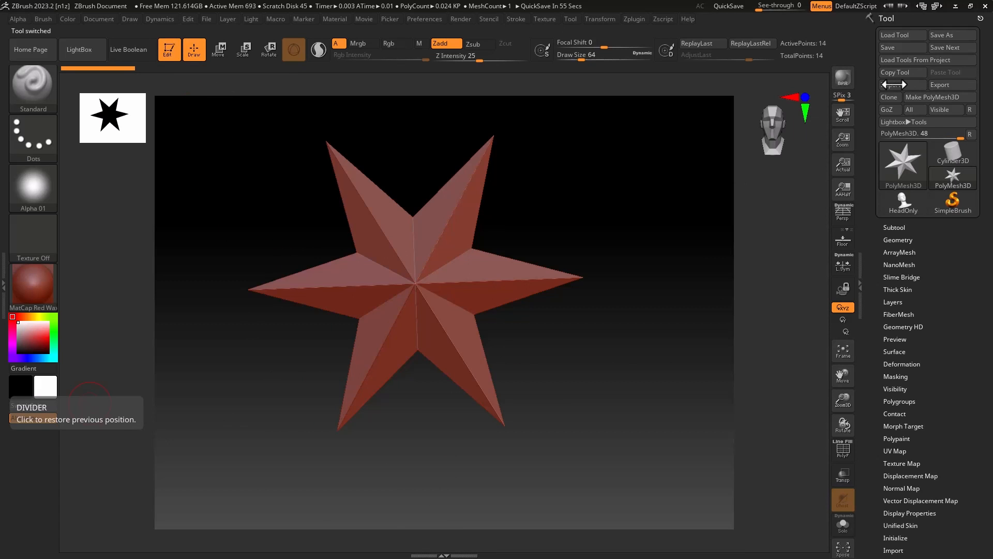
# - Import the EyeLeft and EyeRight meshes from the IntermediateMeshes folder as separate tools
pyautogui.click(894, 84)
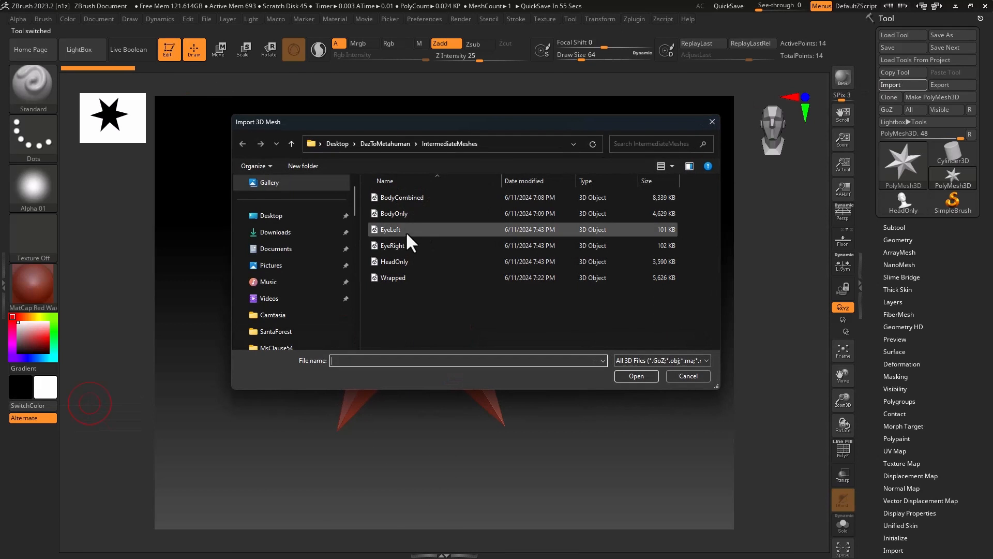
pyautogui.click(393, 229)
pyautogui.click(649, 376)
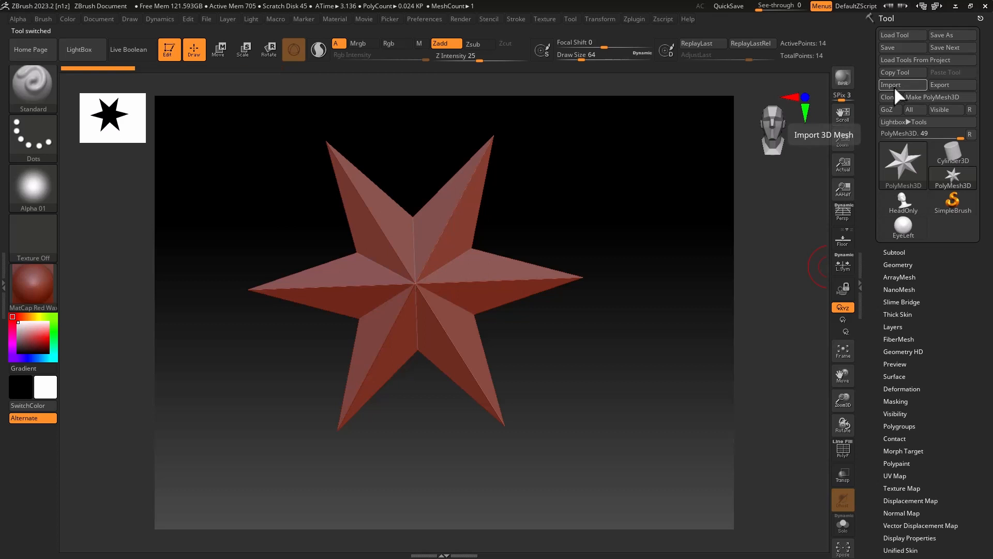
pyautogui.click(893, 86)
pyautogui.click(419, 246)
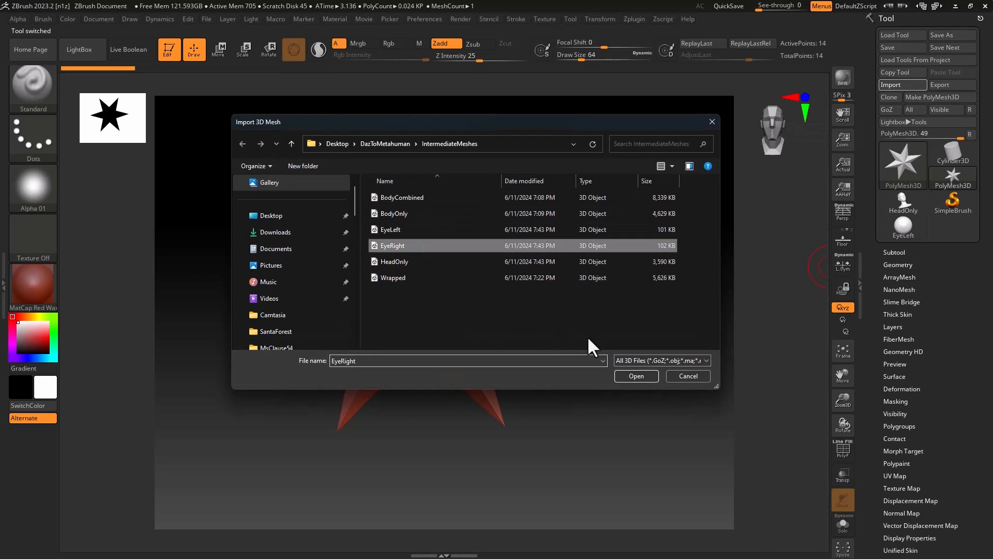
pyautogui.click(638, 375)
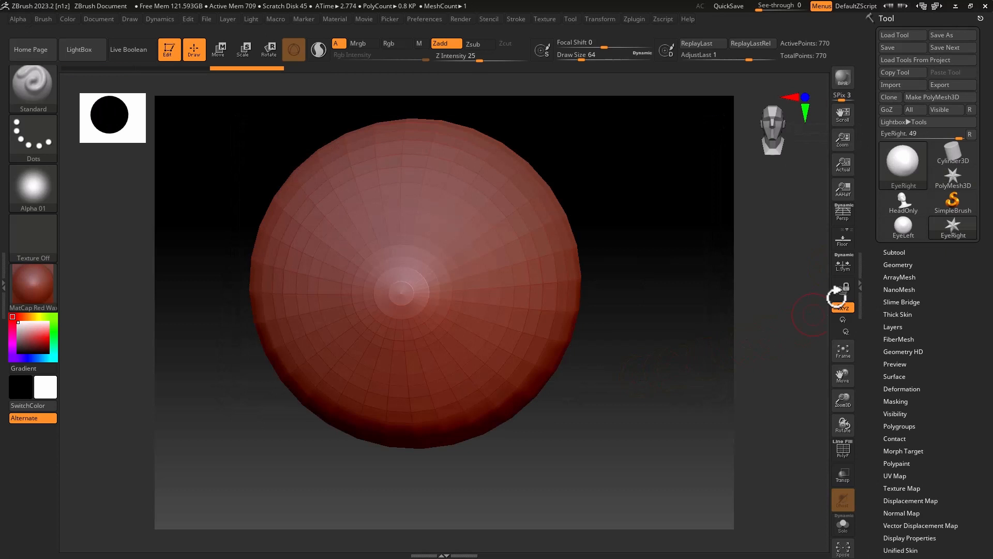
# - Select the PolyMesh3D star tool and import the FinalHead mesh from the MetapipeMeshes folder
pyautogui.click(933, 176)
pyautogui.click(892, 86)
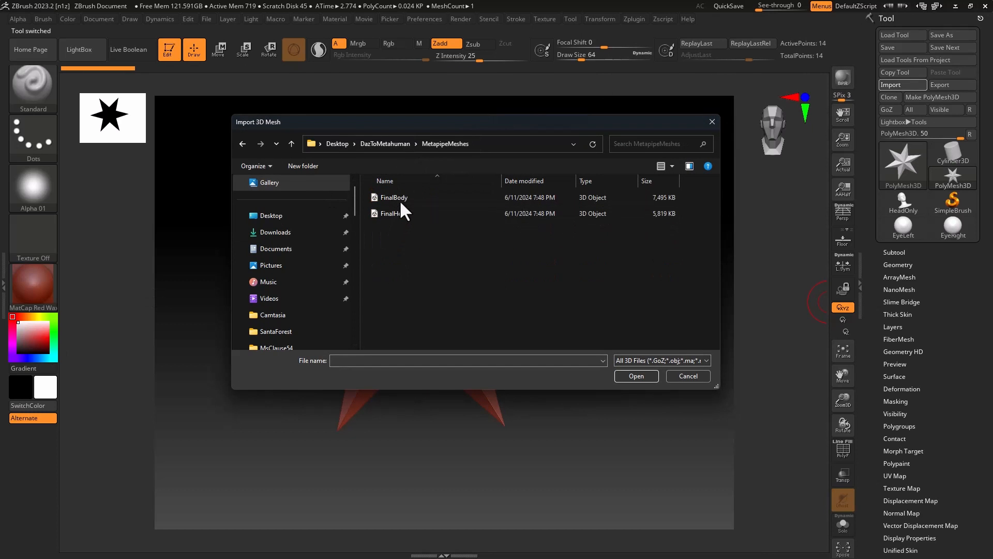
pyautogui.click(397, 214)
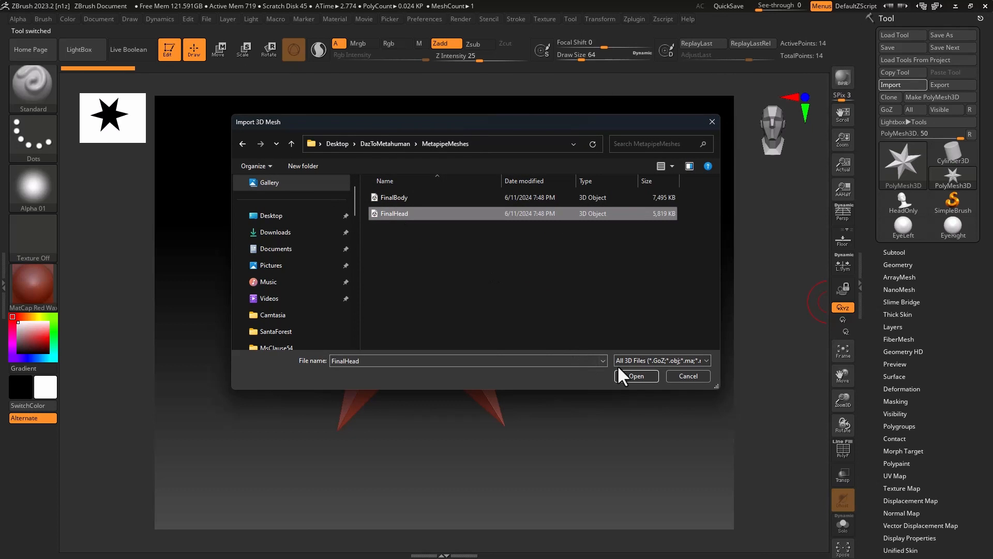
pyautogui.click(630, 375)
# - Insert EyeLeft, EyeRight and FinalHead as subtools of the HeadOnly tool
pyautogui.click(895, 277)
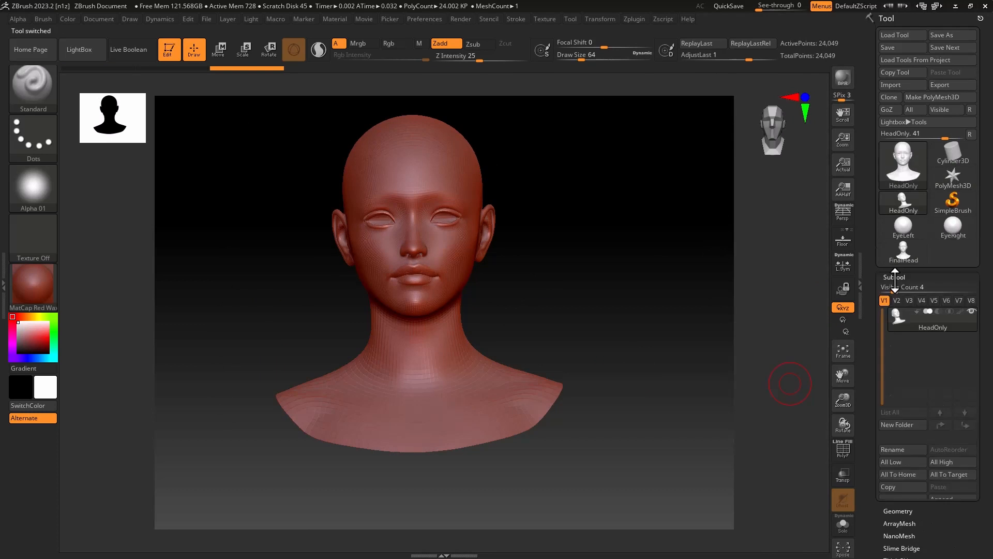
pyautogui.click(950, 359)
pyautogui.click(644, 322)
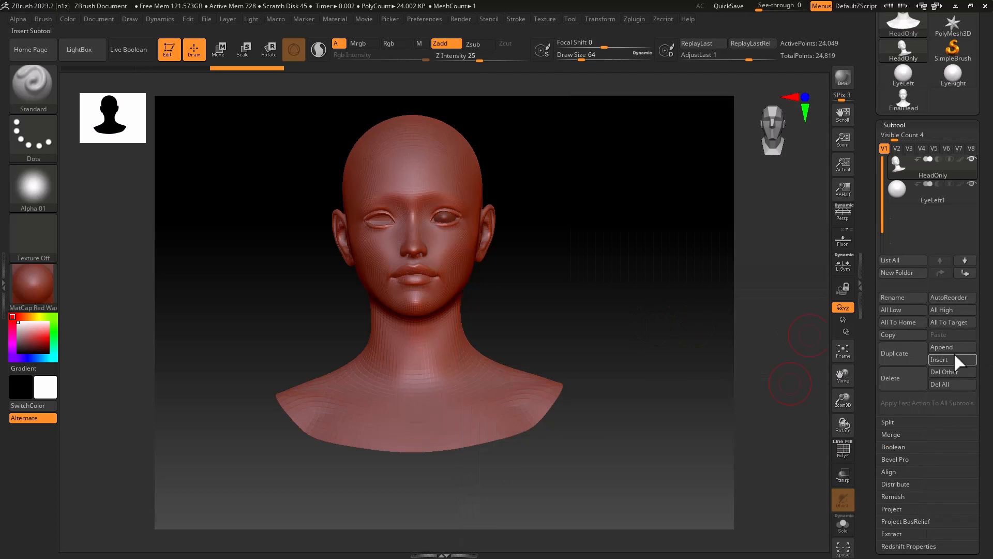
pyautogui.click(956, 362)
pyautogui.click(747, 321)
pyautogui.click(951, 359)
pyautogui.click(614, 314)
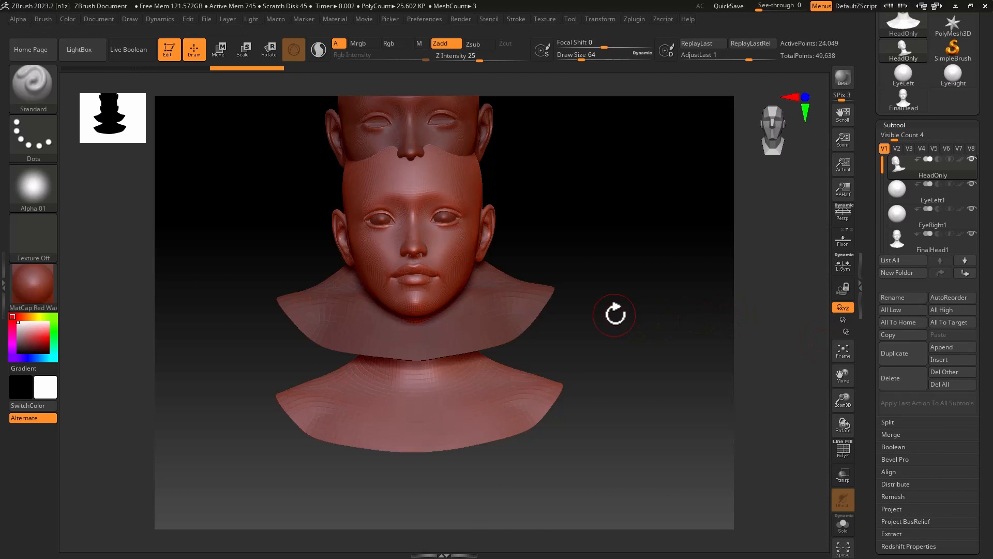
# - Change the material of the meshes to MatCap Gray
pyautogui.keyDown('ctrl'); pyautogui.moveTo(644, 293); pyautogui.dragTo(660, 349, button='right'); pyautogui.keyUp('ctrl')
pyautogui.click(40, 299)
pyautogui.click(245, 217)
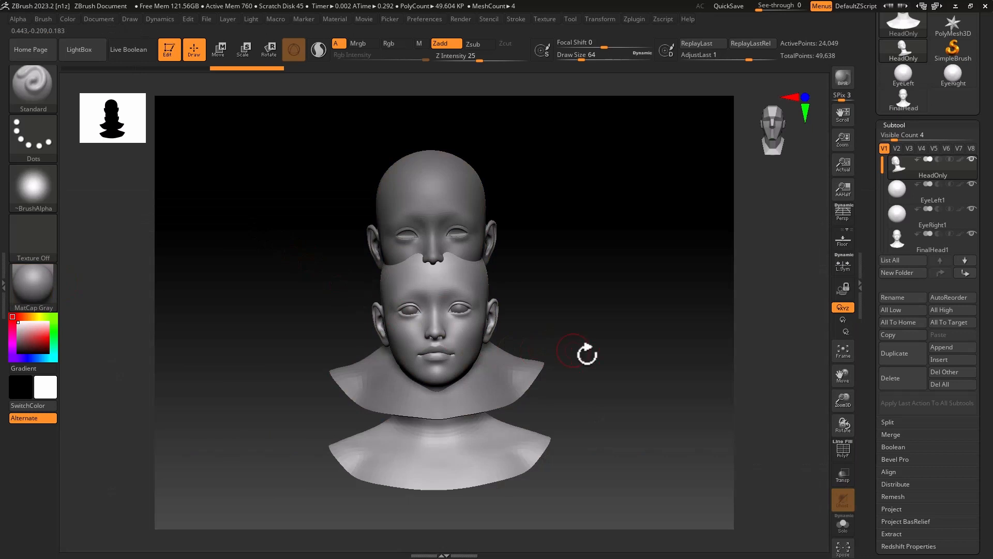
pyautogui.moveTo(587, 355)
pyautogui.keyDown('alt'); pyautogui.mouseDown(button='right')
pyautogui.moveTo(526, 352)
pyautogui.moveTo(588, 315)
pyautogui.moveTo(576, 312)
pyautogui.moveTo(614, 304)
pyautogui.mouseUp(button='right'); pyautogui.keyUp('alt')
# - Move the EyeLeft1 subtool vertically up into the left eye socket of the FinalHead mesh
pyautogui.click(636, 321)
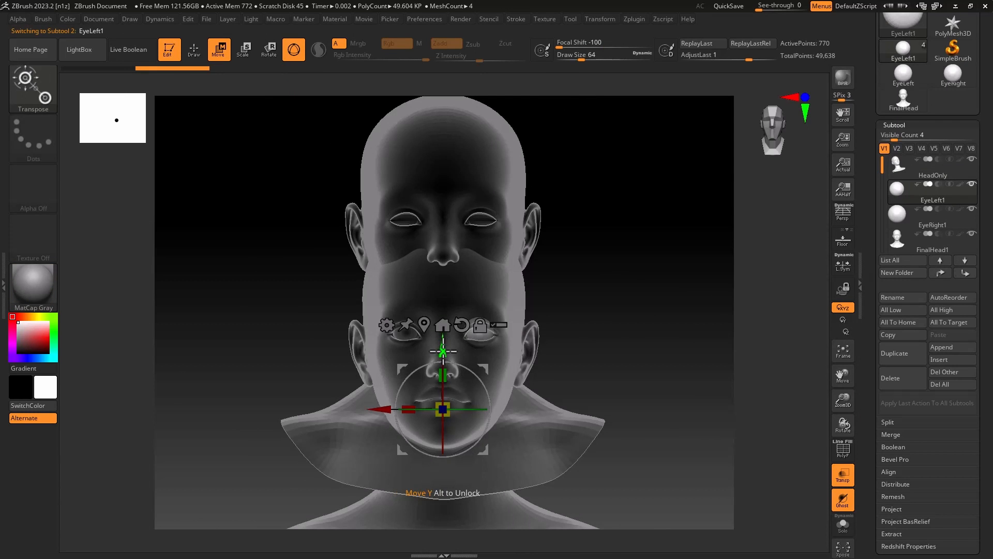
pyautogui.moveTo(442, 351); pyautogui.dragTo(468, 238)
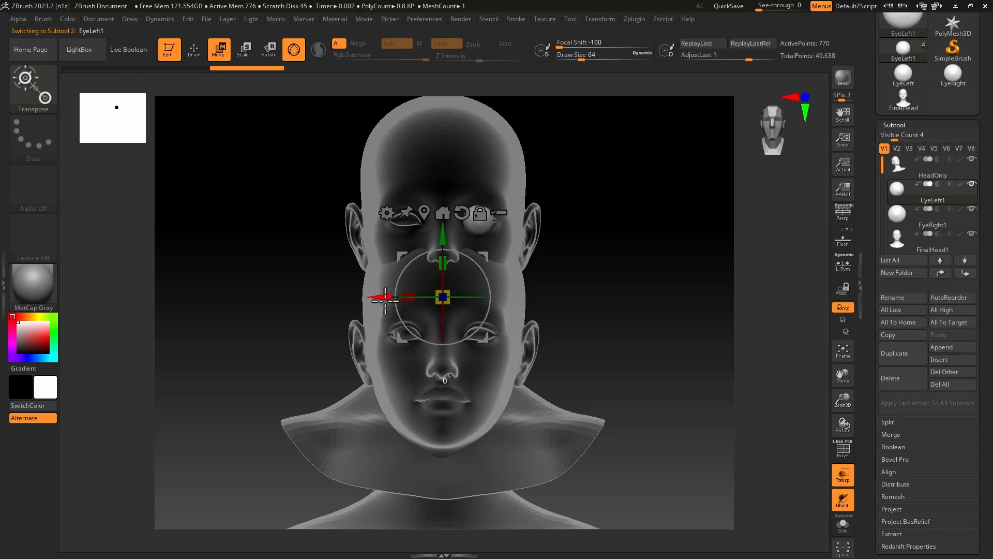
pyautogui.moveTo(384, 299); pyautogui.dragTo(386, 299)
pyautogui.moveTo(625, 314); pyautogui.dragTo(573, 310)
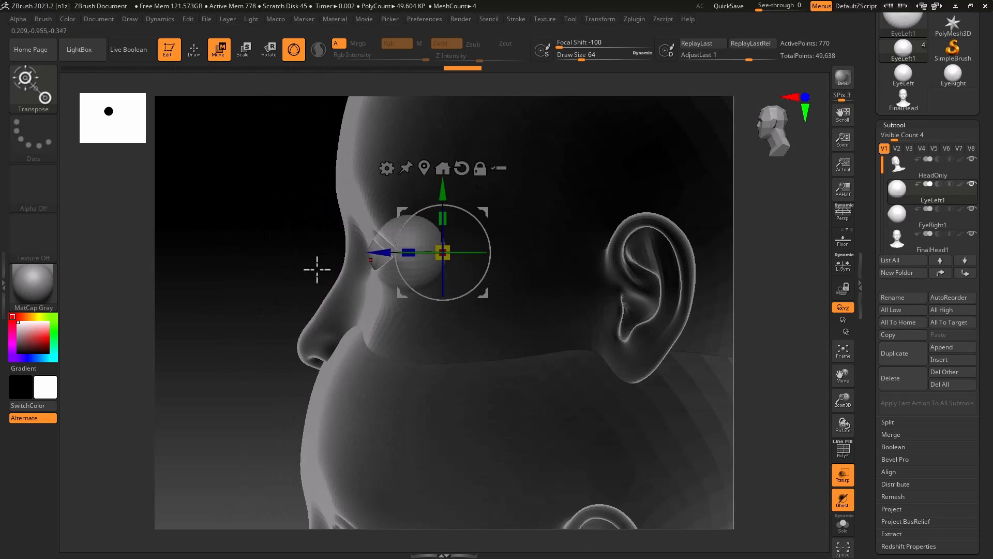
pyautogui.keyDown('shift'); pyautogui.moveTo(317, 270); pyautogui.dragTo(612, 253); pyautogui.keyUp('shift')
# - Align the EyeRight1 subtool vertically with the right eye socket of the FinalHead mesh
pyautogui.keyDown('alt'); pyautogui.click(501, 251); pyautogui.keyUp('alt')
pyautogui.moveTo(480, 199); pyautogui.dragTo(480, 201)
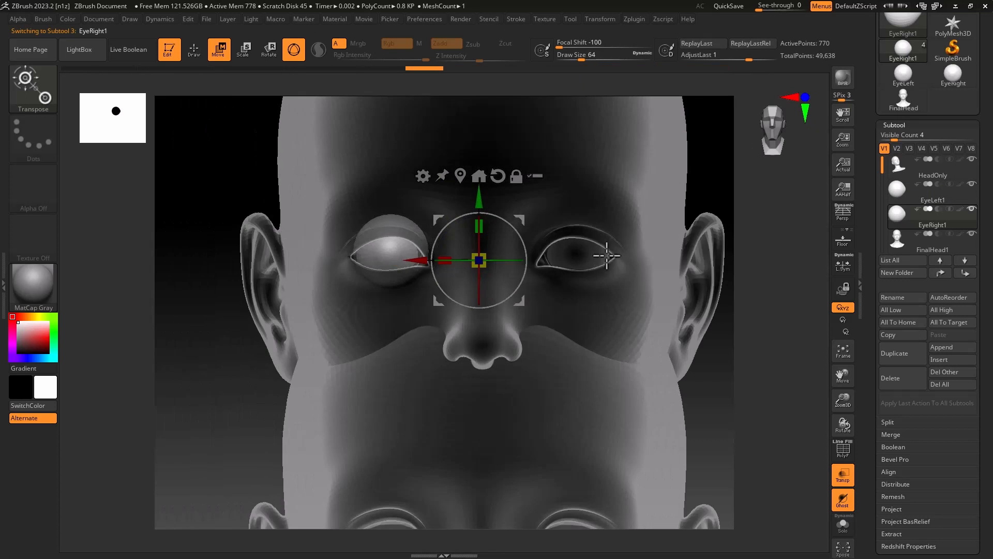
pyautogui.keyDown('alt'); pyautogui.moveTo(603, 255); pyautogui.dragTo(671, 202); pyautogui.keyUp('alt')
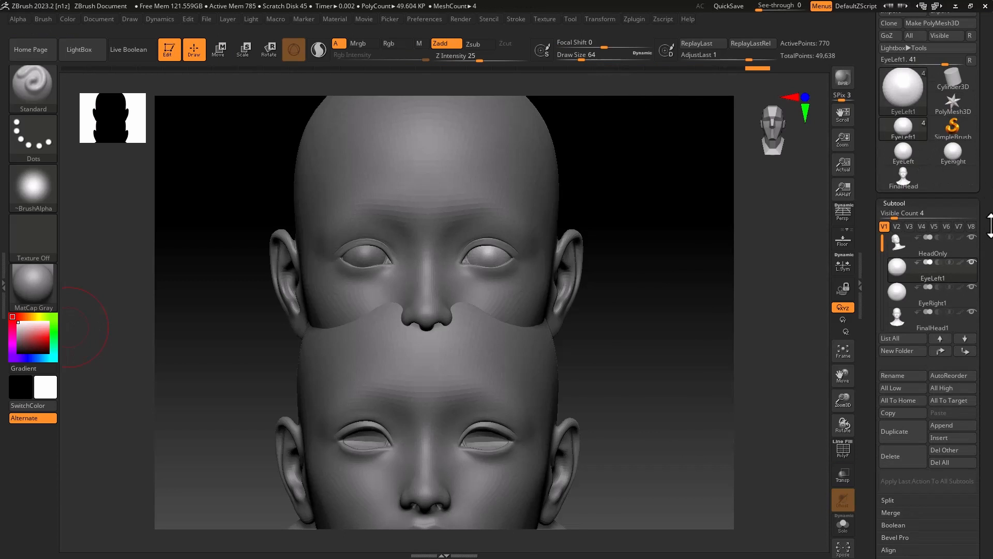
# - Export the EyeLeft1 subtool as the OBJ file EyeLeftFinal in the MetapipeMeshes folder, and select the EyeRight1 subtool
pyautogui.moveTo(989, 225); pyautogui.dragTo(990, 299)
pyautogui.click(956, 85)
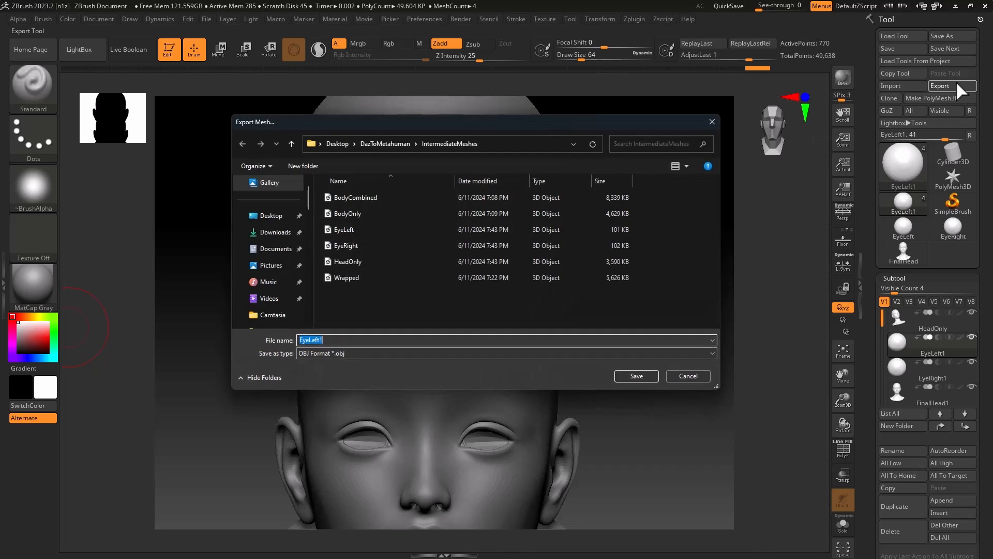
pyautogui.click(329, 340)
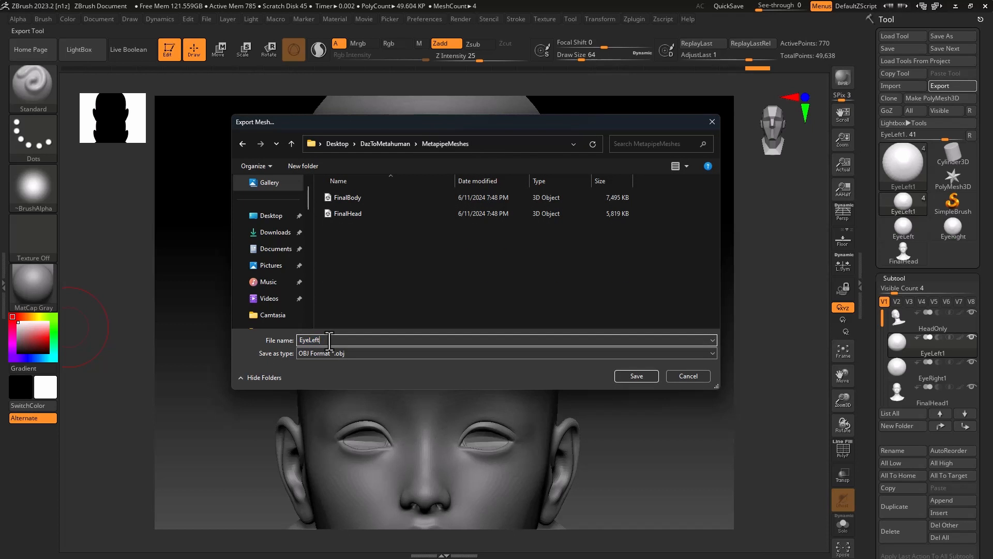
pyautogui.write('Final')
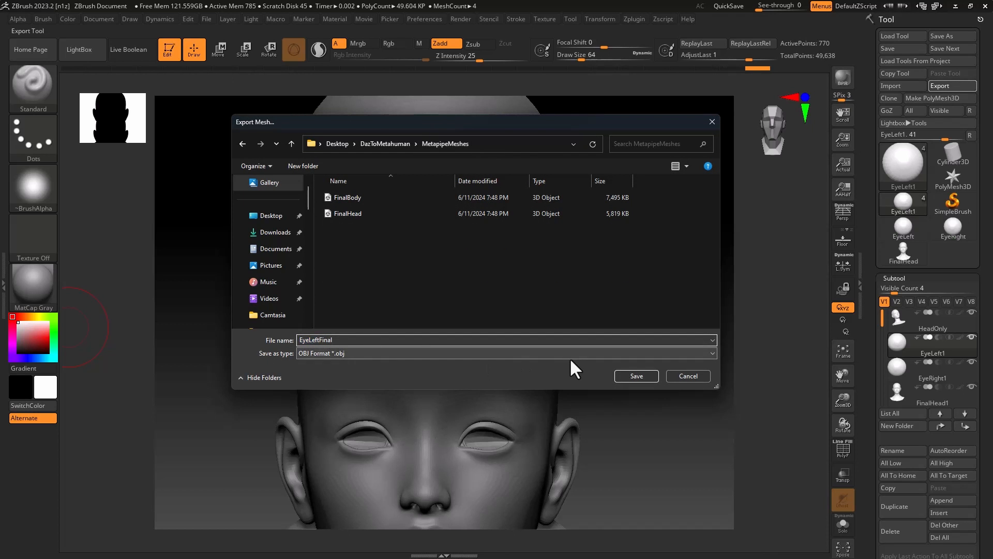
pyautogui.press('Return')
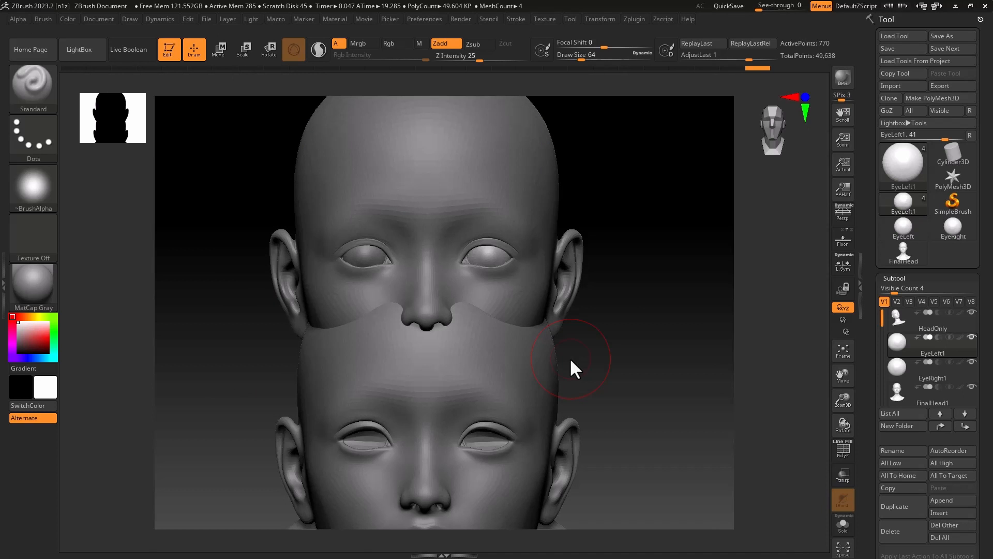
pyautogui.click(911, 374)
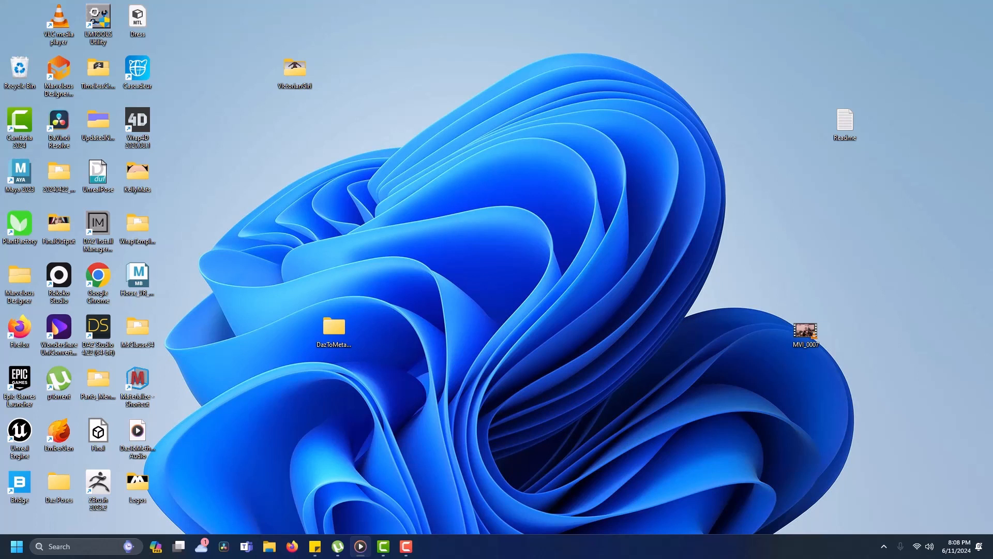
# - Switch to Maya 2023 and open MetaPipe Studio with its DNA Viewer
pyautogui.doubleClick(16, 172)
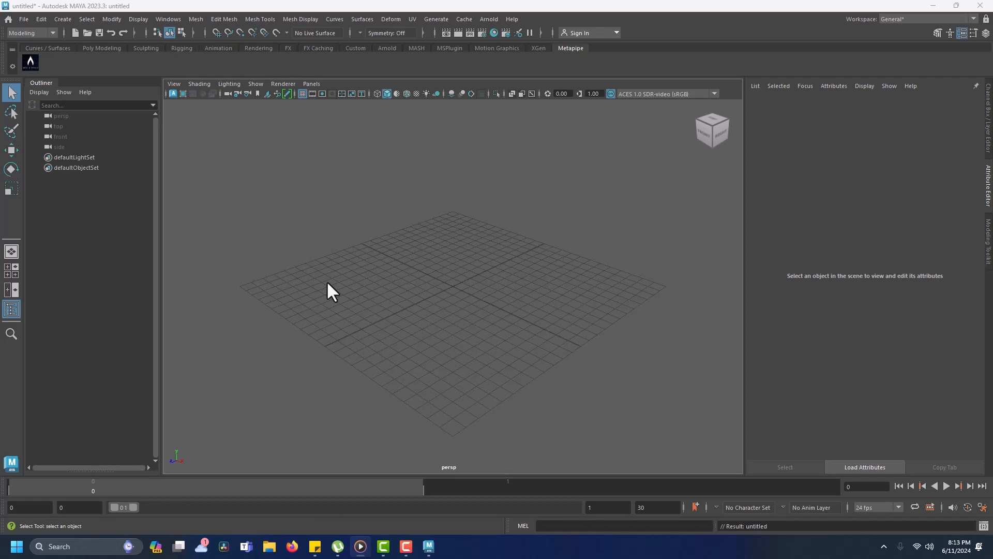
pyautogui.click(31, 62)
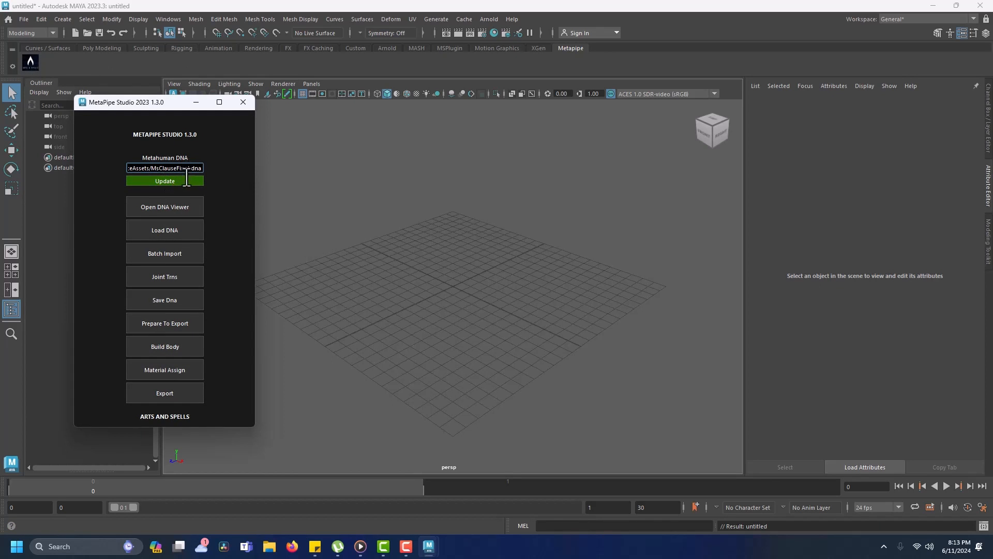
pyautogui.moveTo(200, 168); pyautogui.dragTo(84, 162)
pyautogui.click(173, 206)
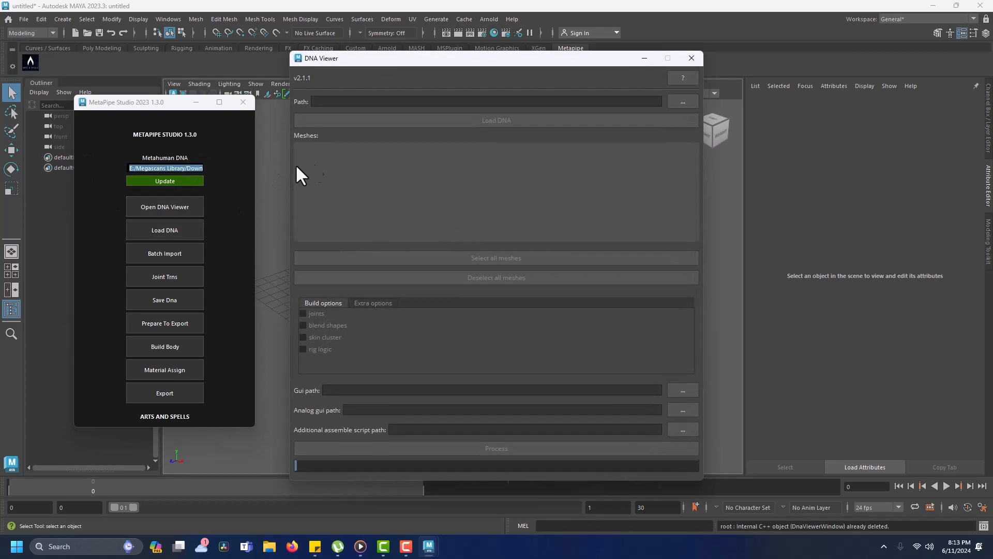
# - Transfer the Metahuman DNA path of MsClauseFinal.dna from MetaPipe Studio to the DNA Viewer and load the DNA
pyautogui.click(169, 107)
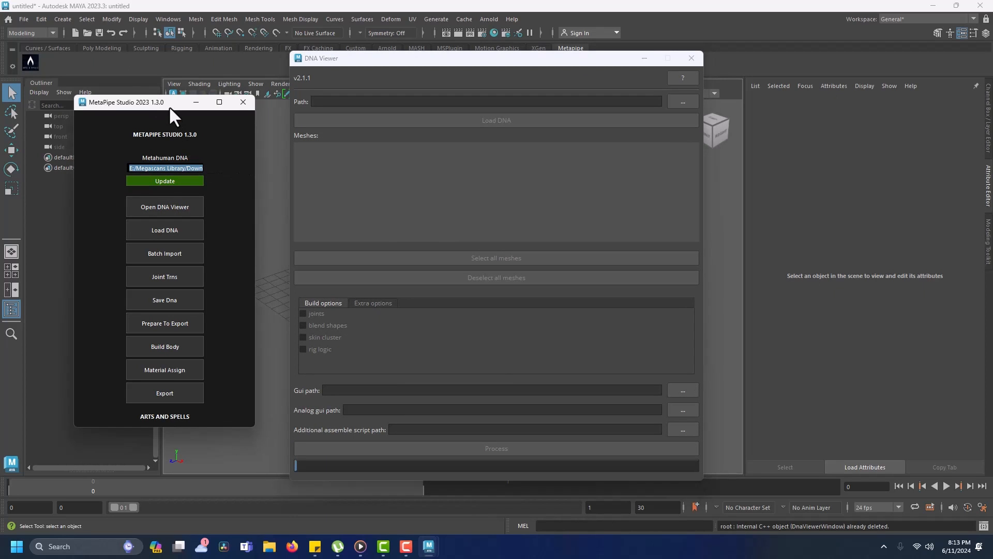
pyautogui.hotkey('ctrl', 'x')
pyautogui.click(356, 102)
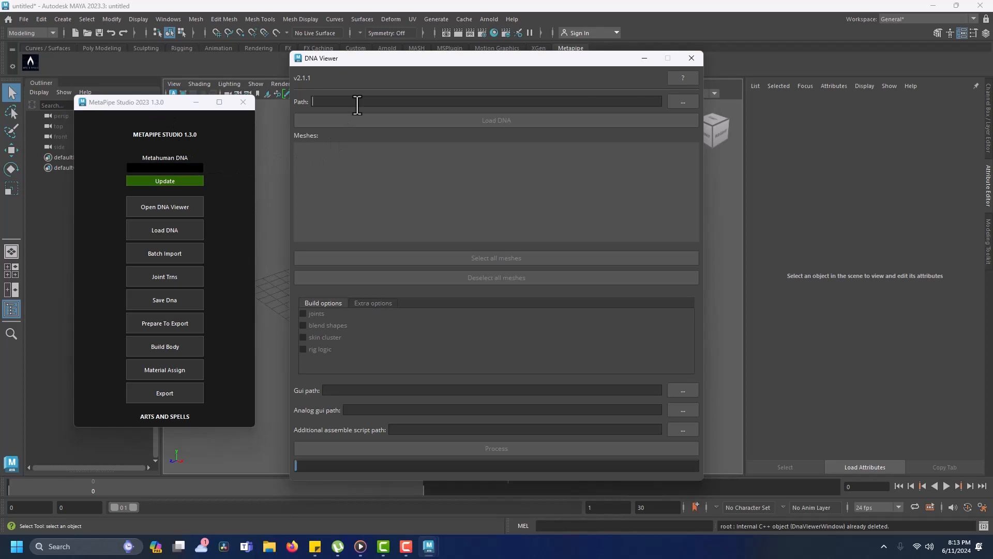
pyautogui.hotkey('ctrl', 'v')
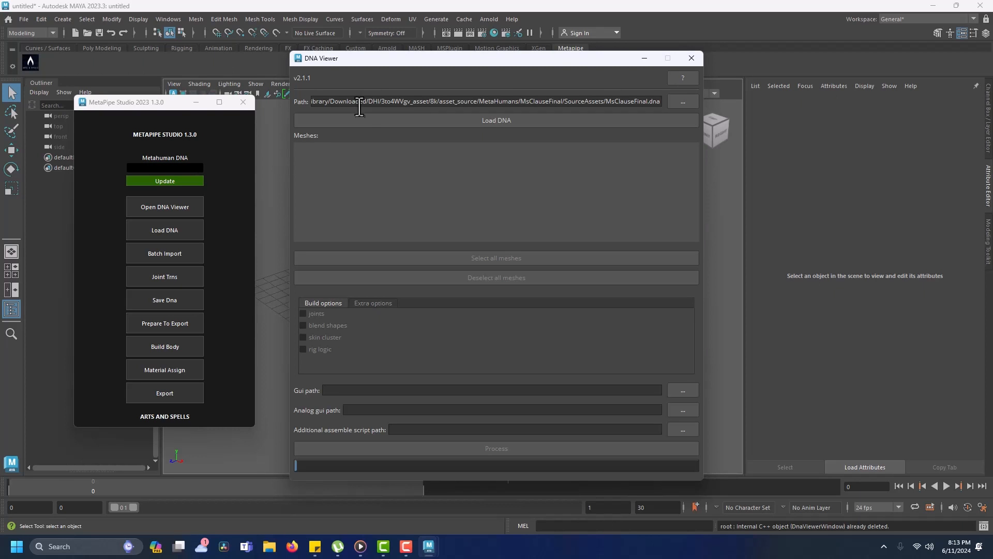
pyautogui.click(415, 121)
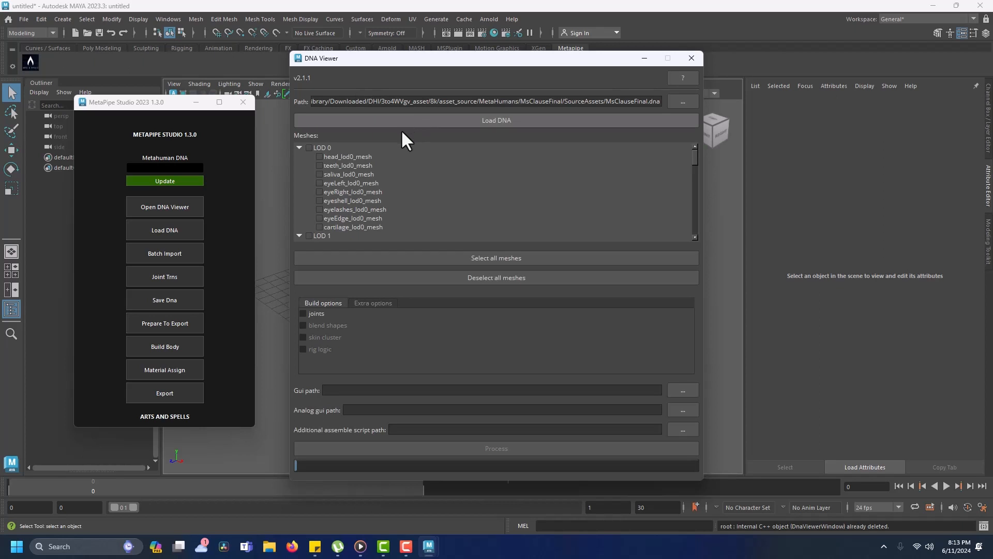
# - Select all meshes in the DNA Viewer and enable the joints, blend shapes and skin cluster build options
pyautogui.click(432, 257)
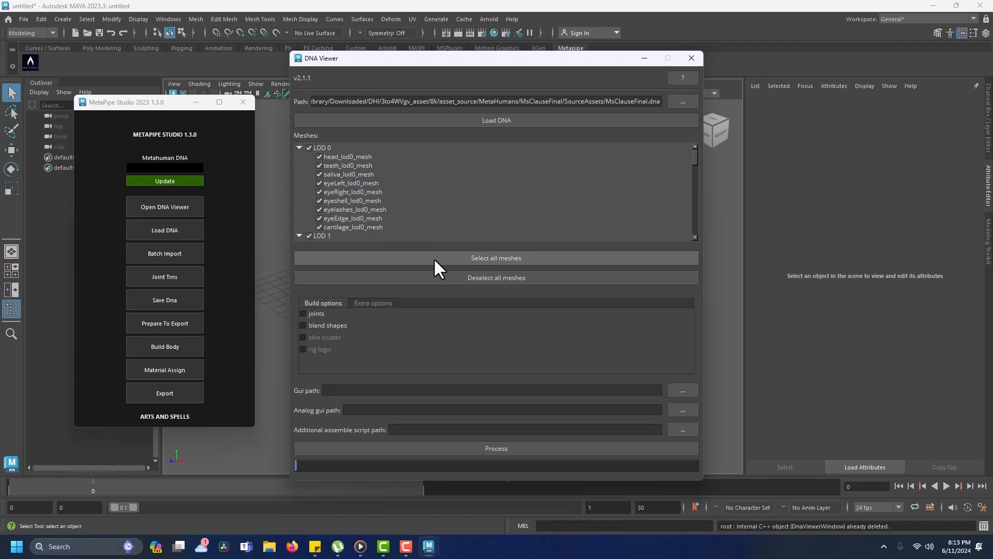
pyautogui.click(302, 313)
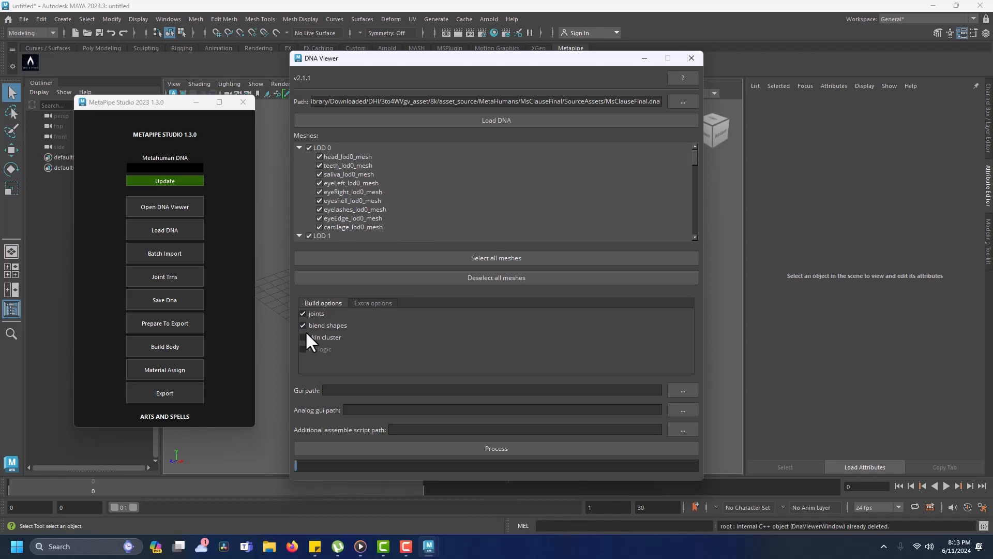
# - Set the gui path to gui.ma and the analog gui path to analog_gui.ma from C:/dna_calibration/data
pyautogui.click(675, 391)
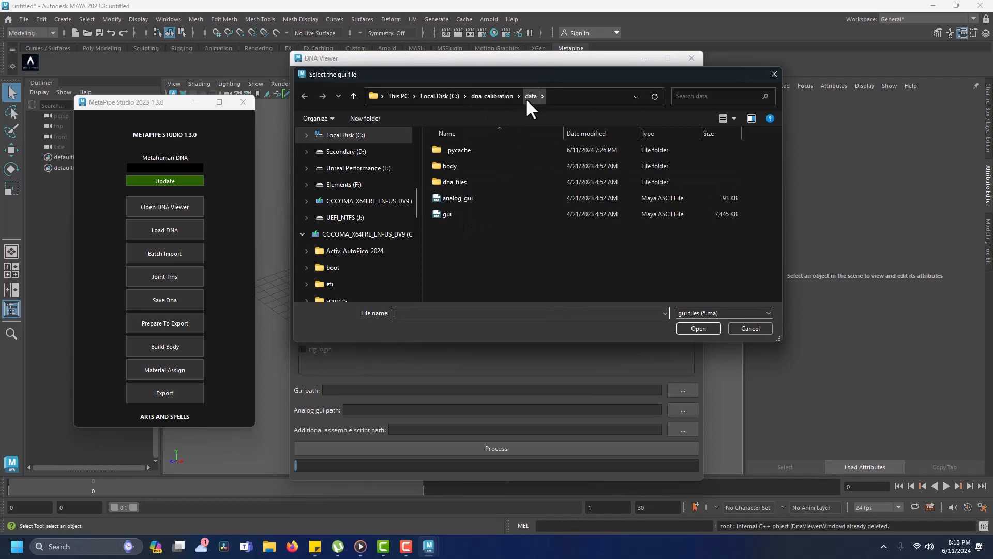
pyautogui.click(450, 214)
pyautogui.click(702, 327)
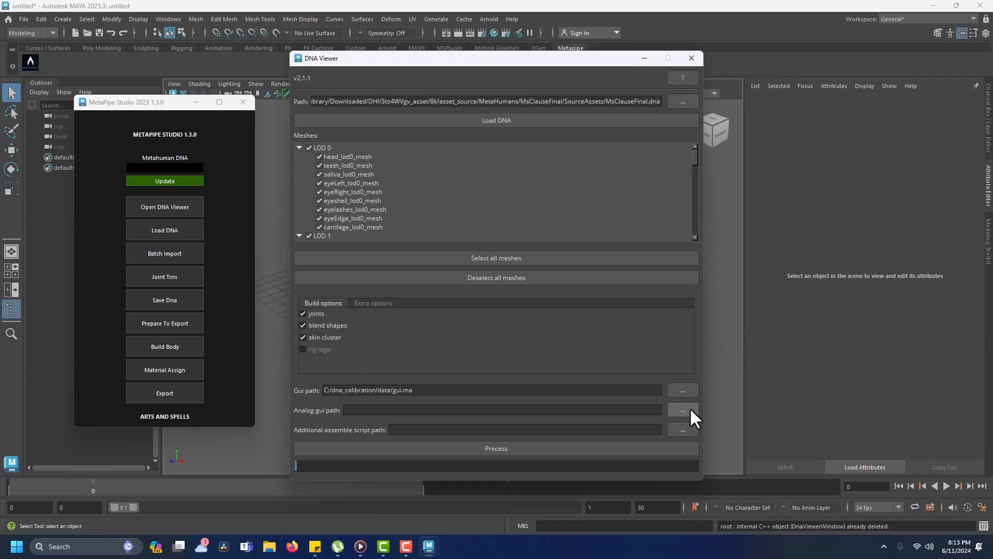
pyautogui.click(688, 409)
pyautogui.click(483, 203)
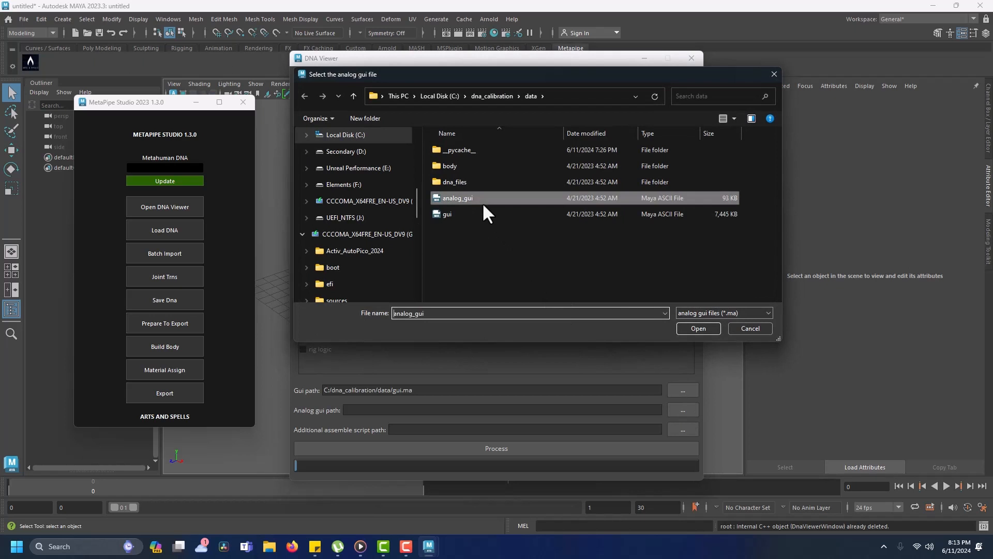
pyautogui.click(698, 329)
# - Set the additional assemble script path to additional_assemble_script.py from C:/dna_calibration/data, process the rig build and minimise the DNA Viewer
pyautogui.click(685, 430)
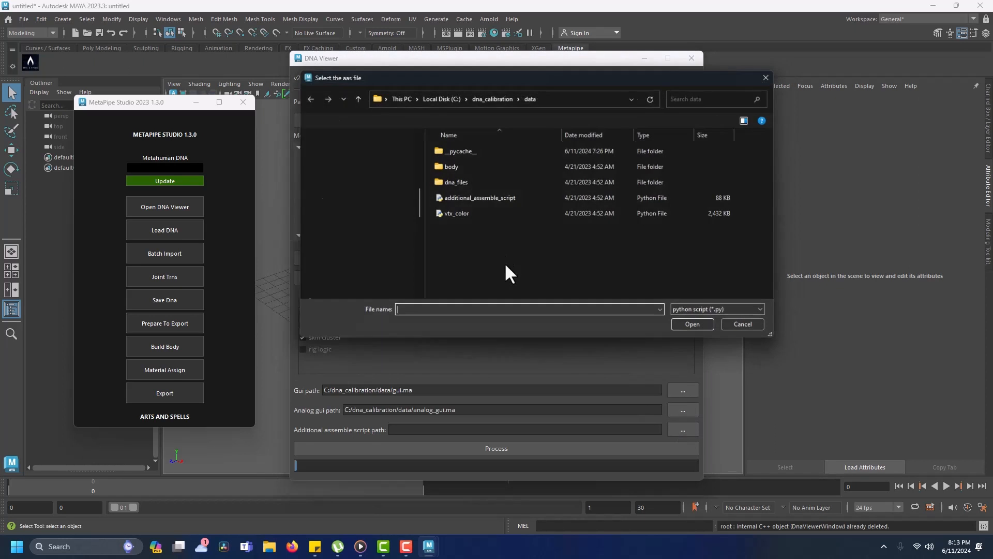
pyautogui.click(481, 199)
pyautogui.click(696, 329)
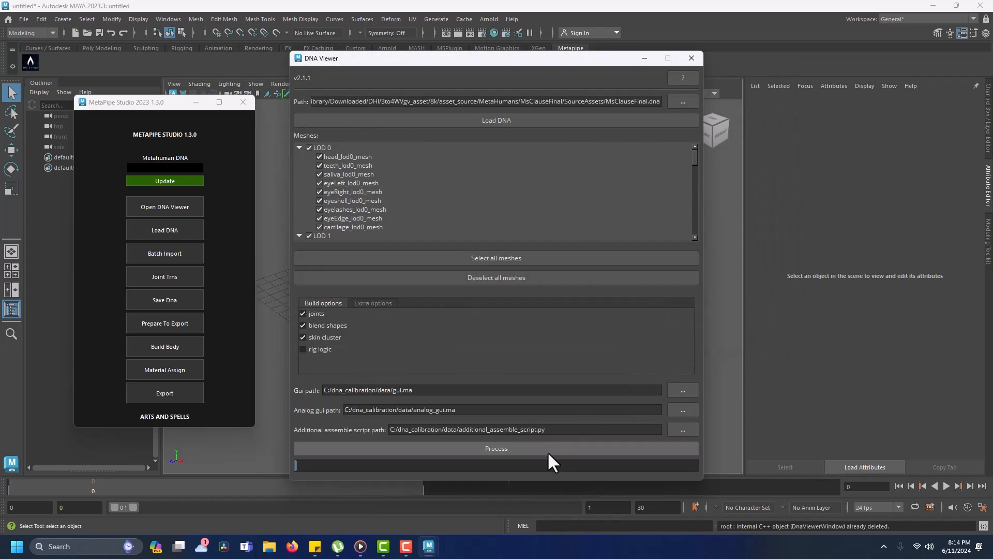
pyautogui.click(548, 449)
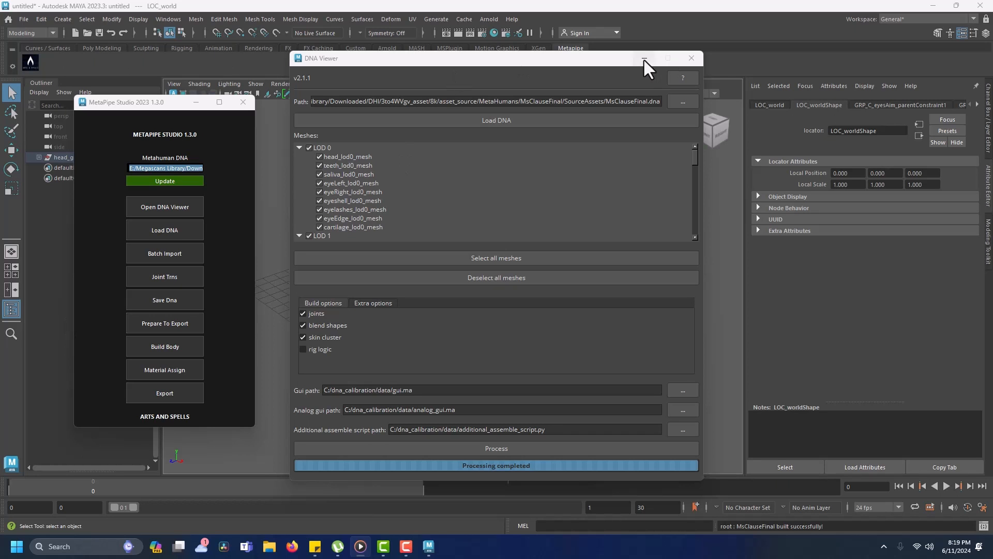
pyautogui.click(644, 58)
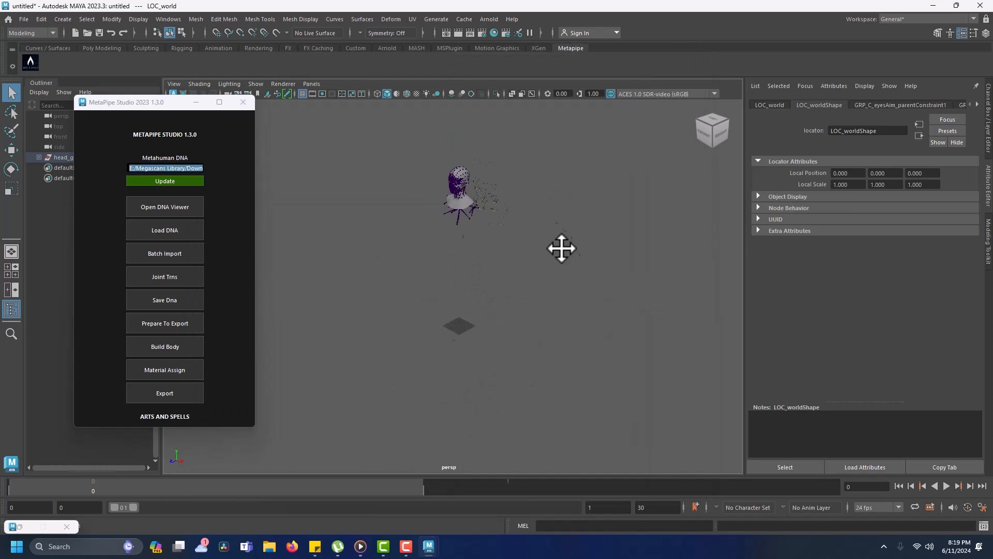
pyautogui.keyDown('alt'); pyautogui.moveTo(562, 248); pyautogui.dragTo(576, 270, button='middle'); pyautogui.keyUp('alt')
# - Load the Metahuman DNA with MetaPipe Studio's Load DNA function
pyautogui.click(182, 232)
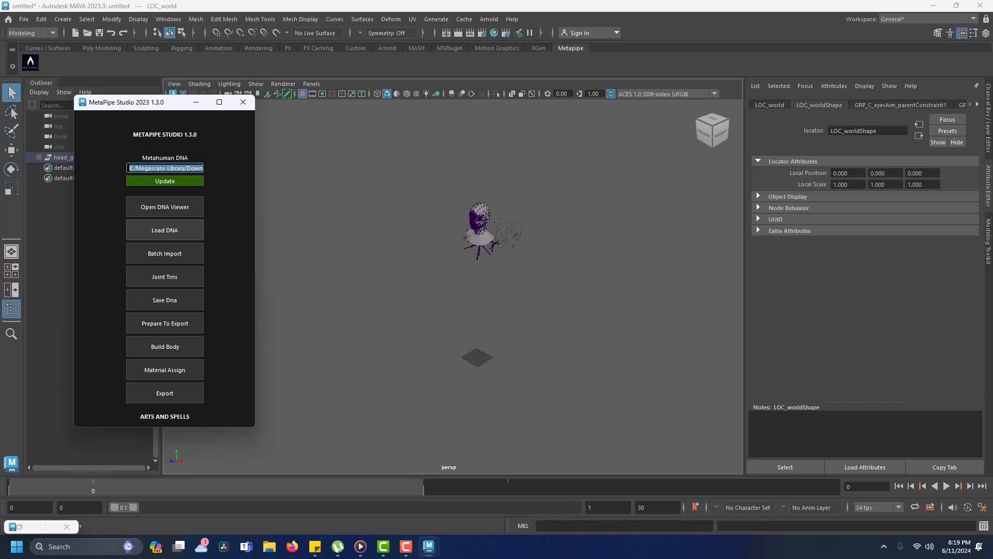
pyautogui.hotkey('alt', 'Tab')
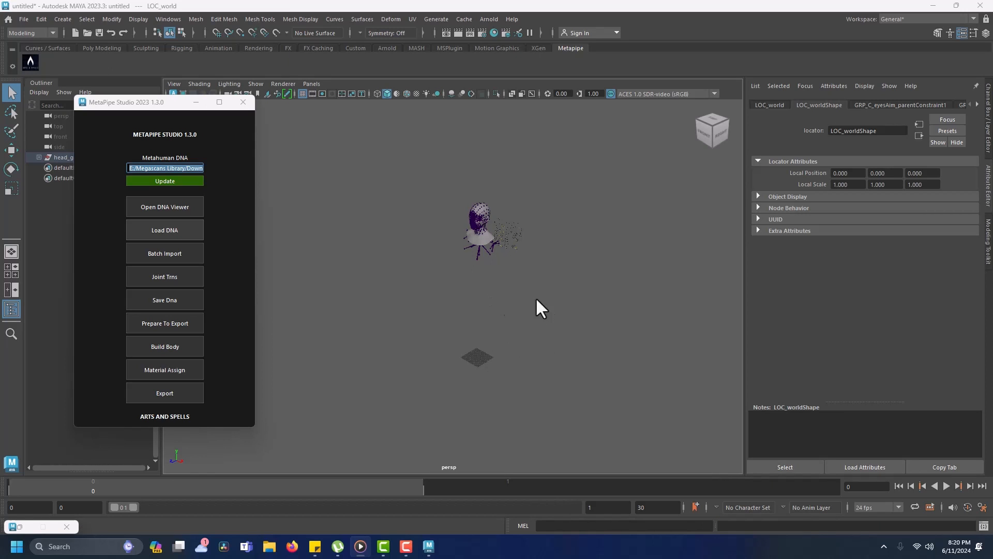
pyautogui.click(512, 265)
pyautogui.keyDown('alt'); pyautogui.moveTo(510, 248); pyautogui.dragTo(488, 345); pyautogui.keyUp('alt')
pyautogui.keyDown('alt'); pyautogui.moveTo(489, 346); pyautogui.dragTo(521, 326, button='right'); pyautogui.keyUp('alt')
pyautogui.keyDown('alt'); pyautogui.moveTo(522, 326); pyautogui.dragTo(329, 252); pyautogui.keyUp('alt')
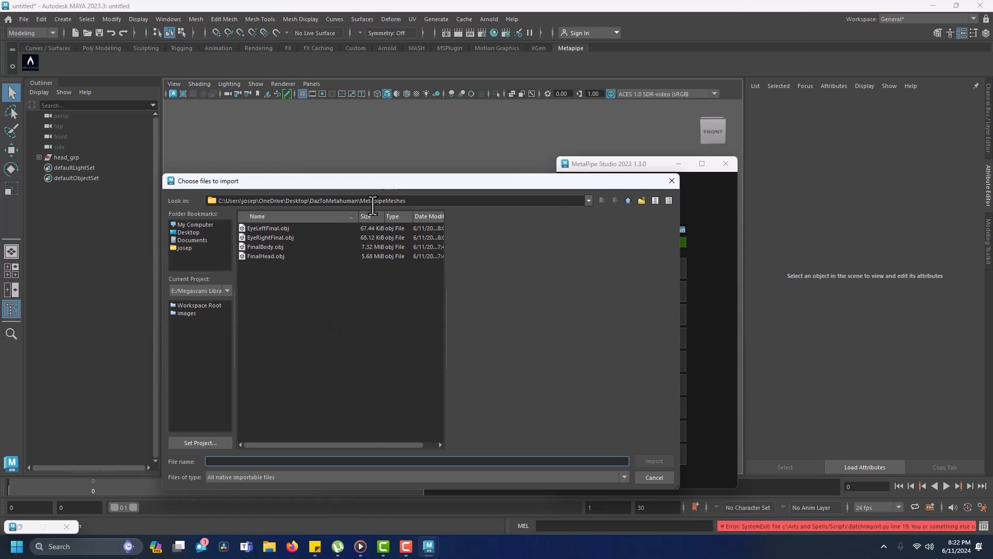
# - Batch import EyeLeftFinal.obj, EyeRightFinal.obj, FinalBody.obj and FinalHead.obj from the MetapipeMeshes folder
pyautogui.moveTo(273, 262); pyautogui.dragTo(262, 229)
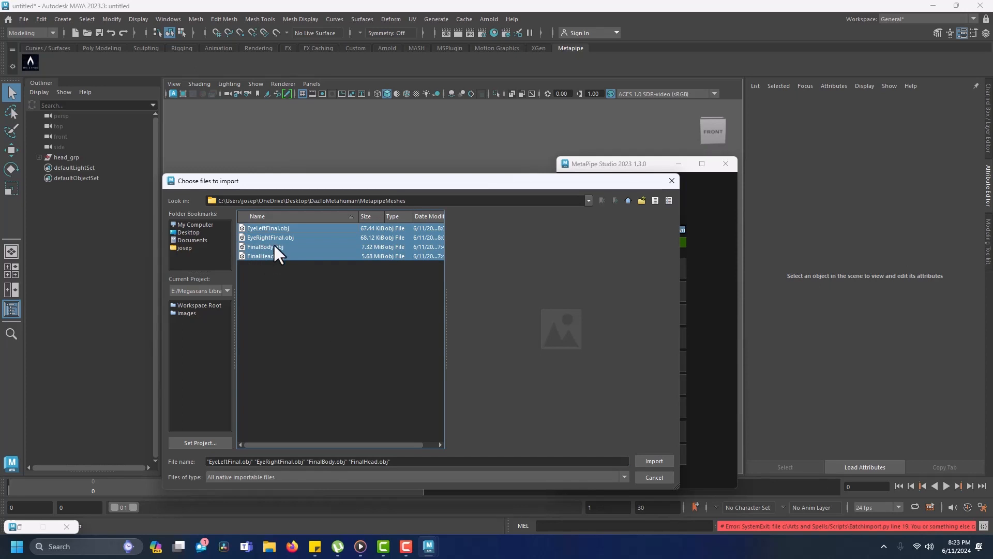
pyautogui.click(645, 461)
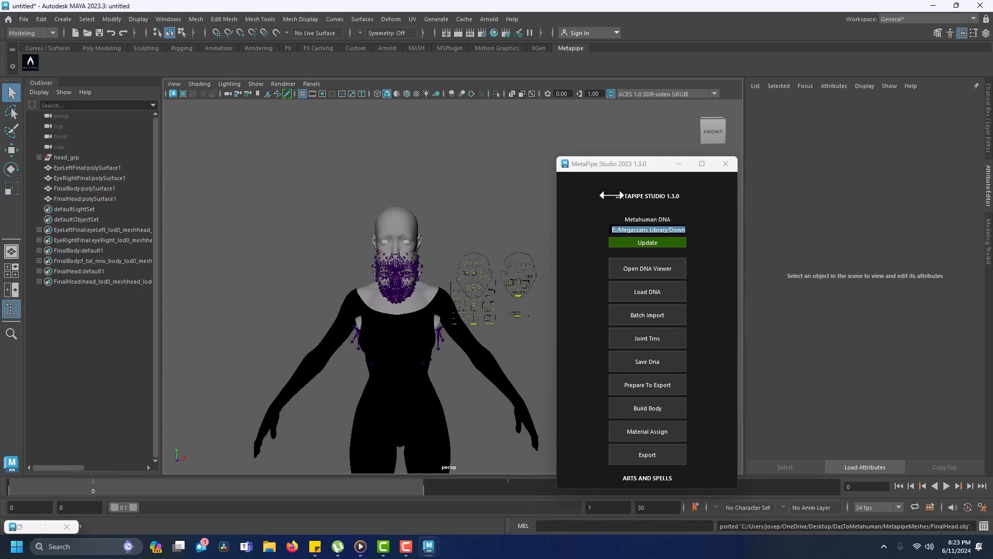
pyautogui.moveTo(616, 163); pyautogui.dragTo(678, 170)
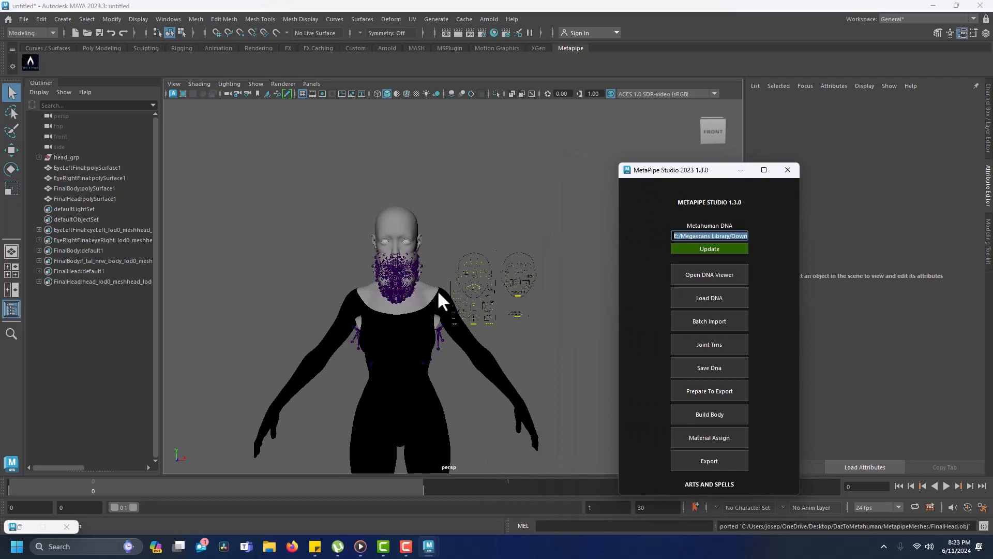
# - Select the four imported eye, body and head meshes and run MetaPipe Studio's Joint Trns on them
pyautogui.click(87, 167)
pyautogui.keyDown('shift'); pyautogui.click(79, 198); pyautogui.keyUp('shift')
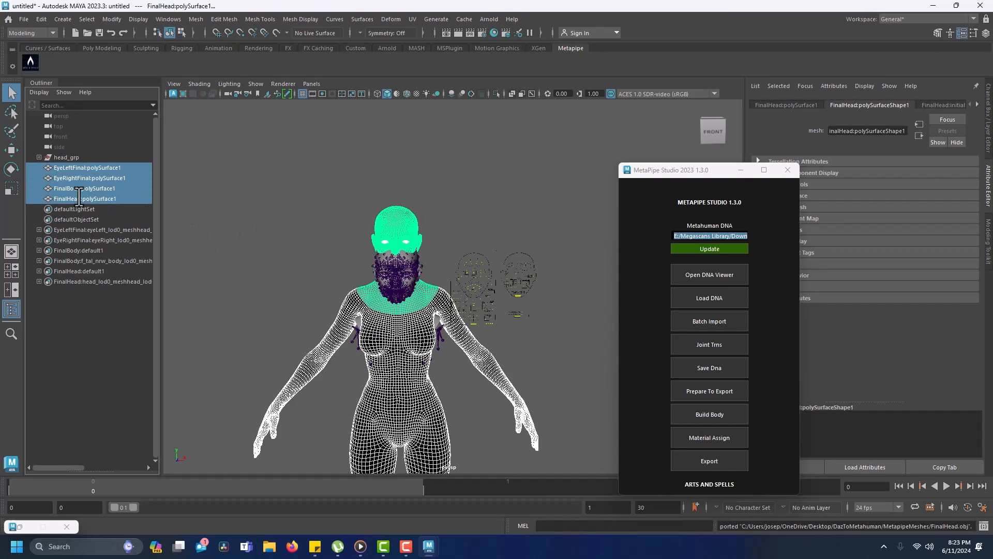
pyautogui.click(681, 345)
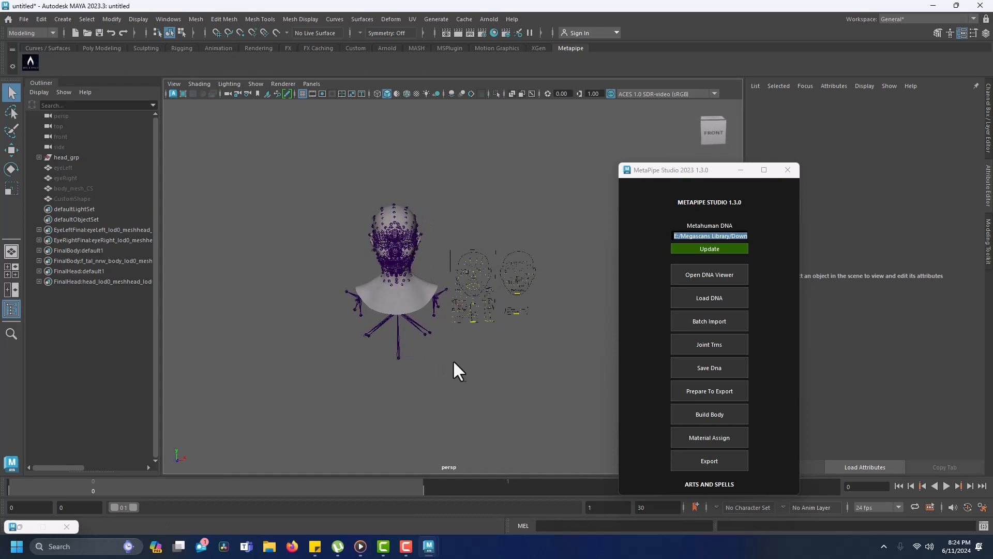
# - Test the eye movement on the fitted head by moving the central eye control of the facial GUI
pyautogui.keyDown('alt'); pyautogui.moveTo(488, 346); pyautogui.dragTo(455, 336); pyautogui.keyUp('alt')
pyautogui.scroll(4, 432, 301)
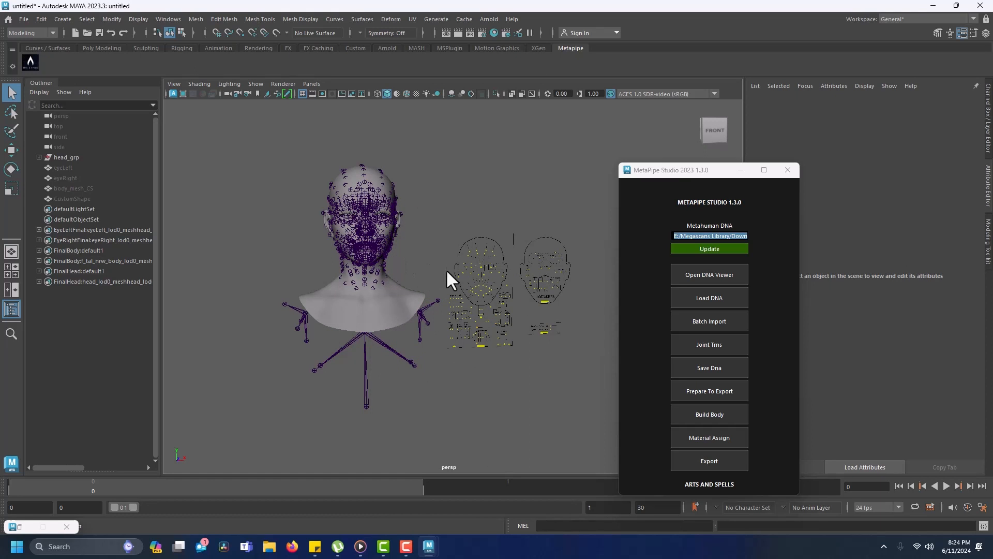
pyautogui.moveTo(448, 246)
pyautogui.keyDown('alt'); pyautogui.mouseDown()
pyautogui.moveTo(427, 253)
pyautogui.moveTo(438, 253)
pyautogui.mouseUp(); pyautogui.keyUp('alt')
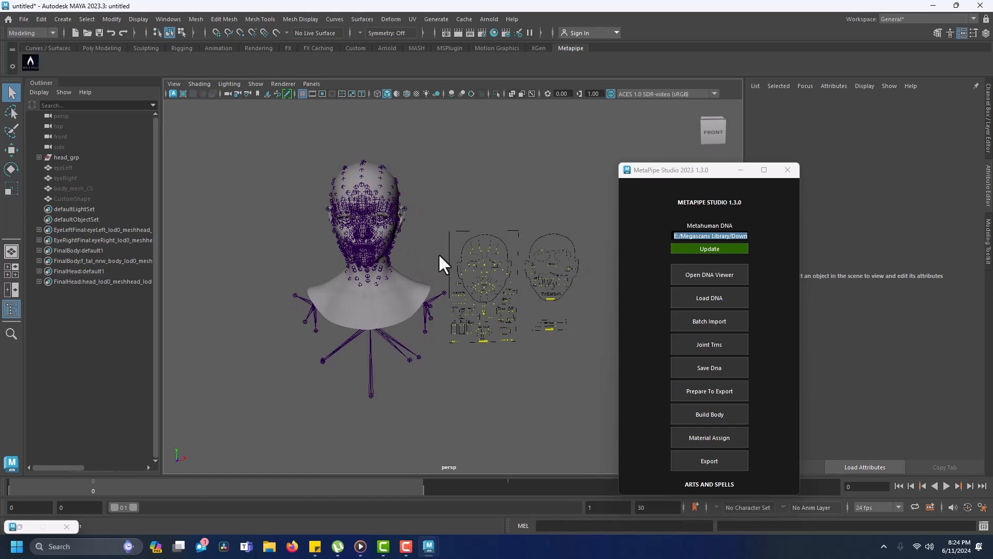
pyautogui.click(484, 265)
pyautogui.press('w')
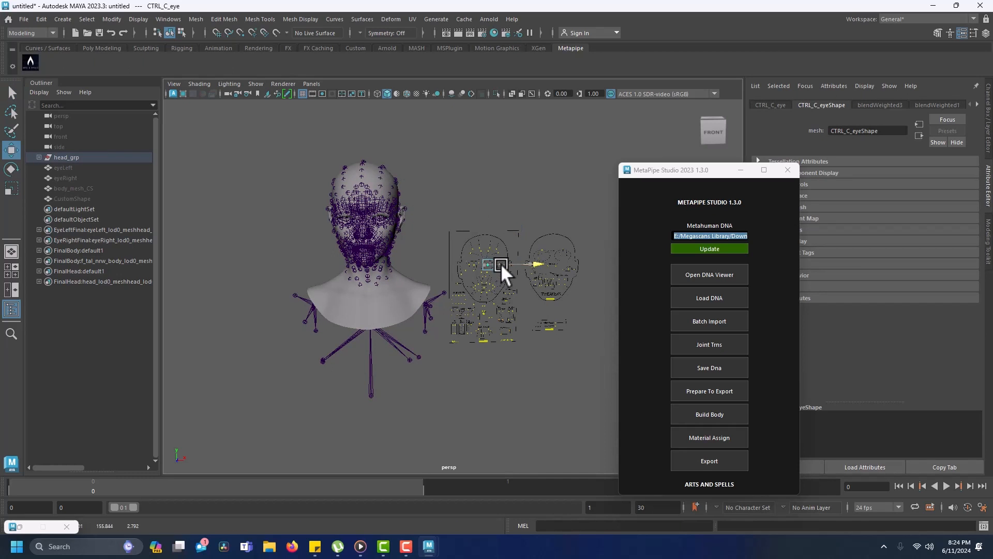
pyautogui.moveTo(501, 264); pyautogui.dragTo(495, 265)
# - Save the DNA with MetaPipe Studio and hide the joints in the viewport of the rebuilt head
pyautogui.click(682, 367)
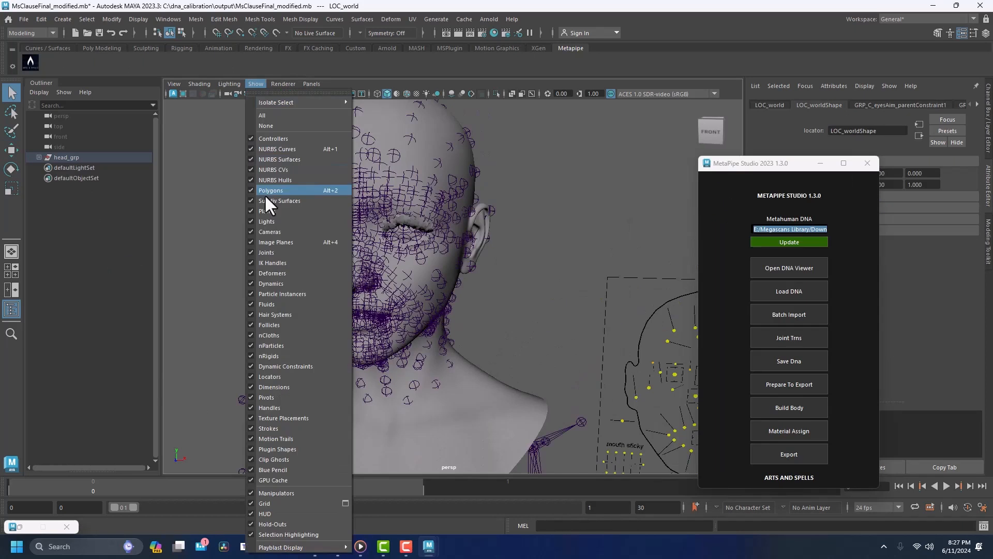
pyautogui.click(252, 251)
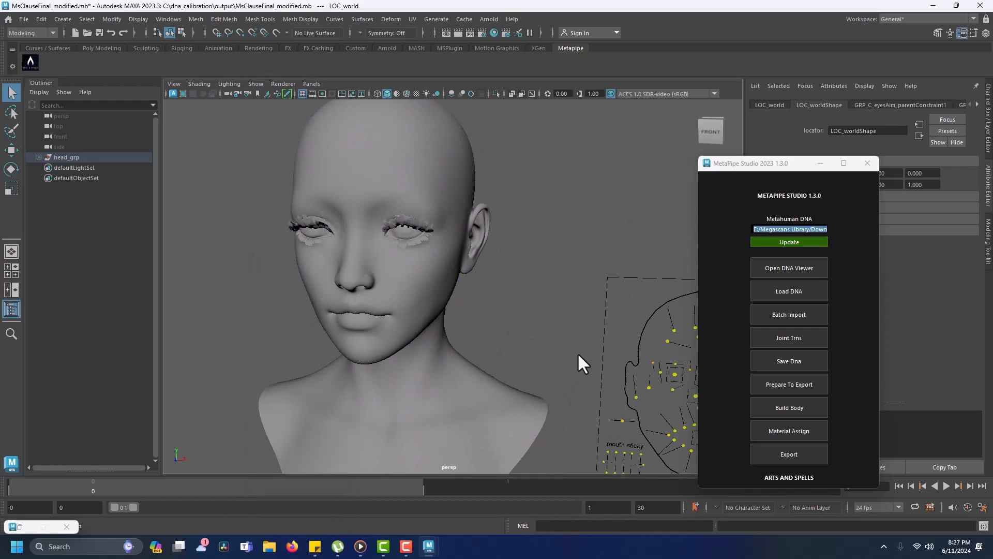
# - Move the central eye control of the rebuilt head sideways to check how the eyes and lids follow
pyautogui.keyDown('alt'); pyautogui.moveTo(563, 298); pyautogui.dragTo(406, 257, button='middle'); pyautogui.keyUp('alt')
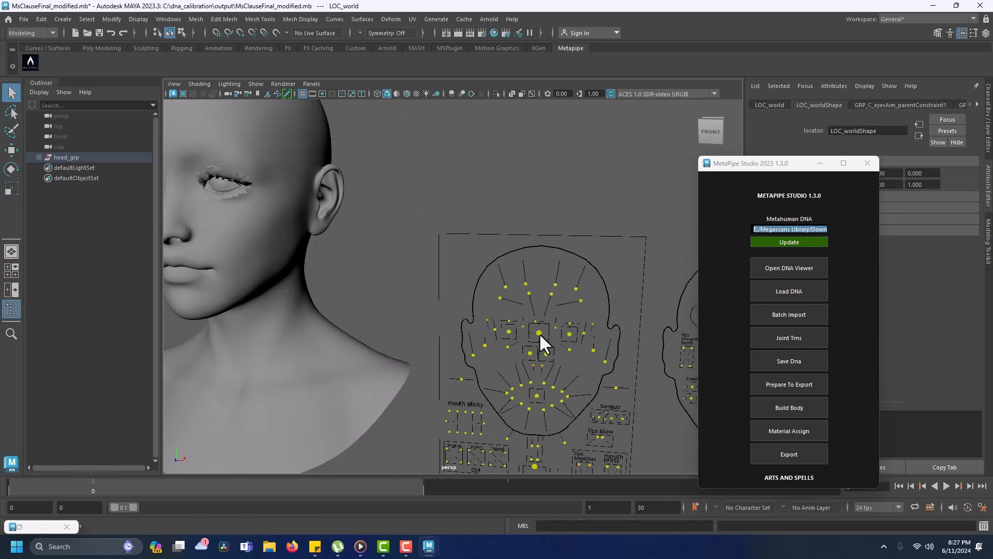
pyautogui.click(539, 333)
pyautogui.press('w')
pyautogui.moveTo(558, 334)
pyautogui.mouseDown()
pyautogui.moveTo(570, 335)
pyautogui.moveTo(550, 335)
pyautogui.mouseUp()
pyautogui.keyDown('alt'); pyautogui.moveTo(417, 281); pyautogui.dragTo(458, 286); pyautogui.keyUp('alt')
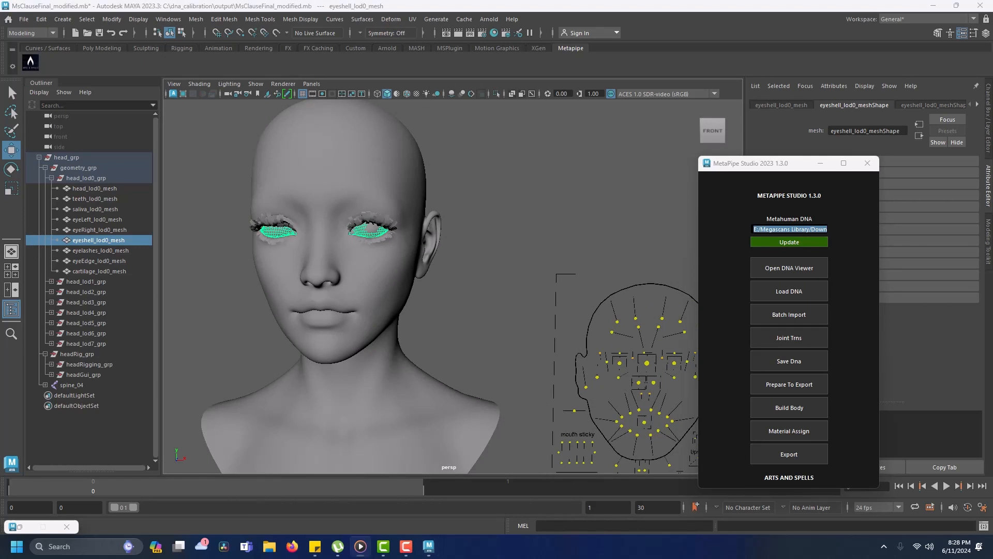
# - Apply the Sculpt Geometry Tool to eyeshell_lod0_mesh and test the central eye control and both eye blink controls
pyautogui.click(362, 19)
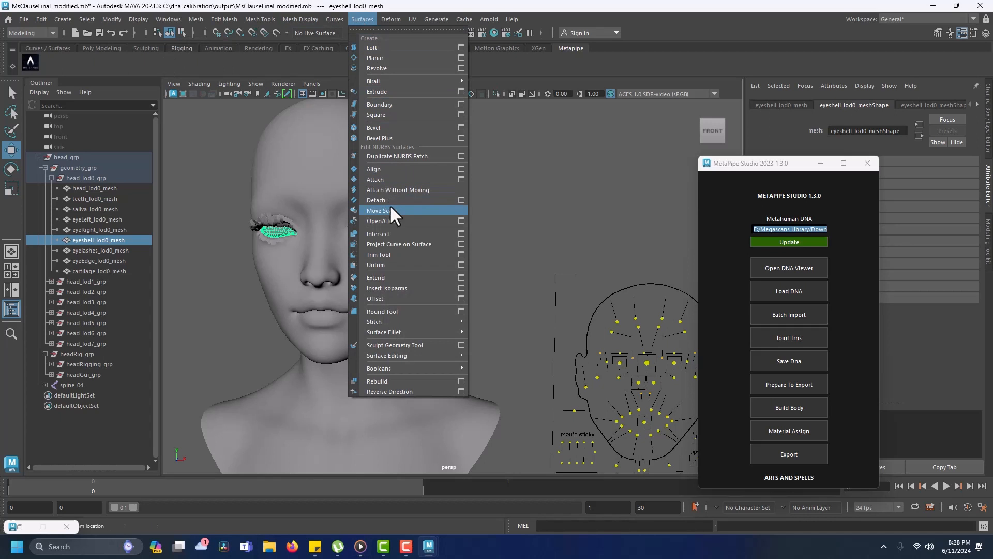
pyautogui.click(391, 343)
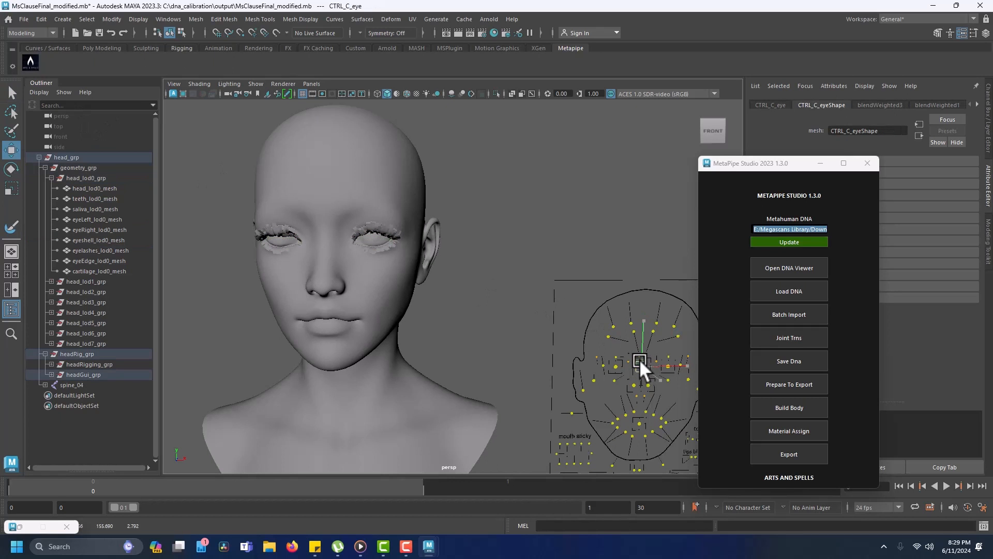
pyautogui.moveTo(640, 358); pyautogui.dragTo(604, 331)
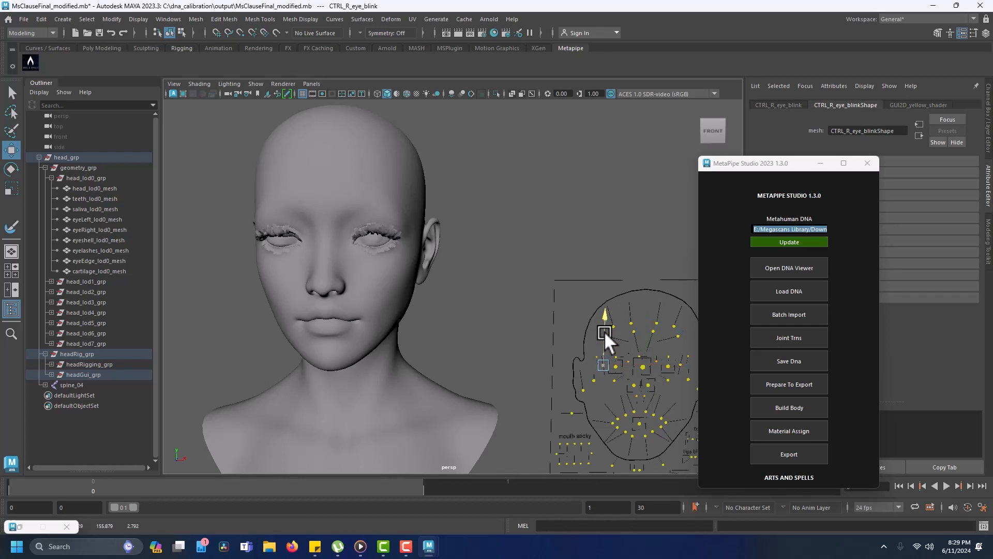
pyautogui.moveTo(680, 363); pyautogui.dragTo(687, 324)
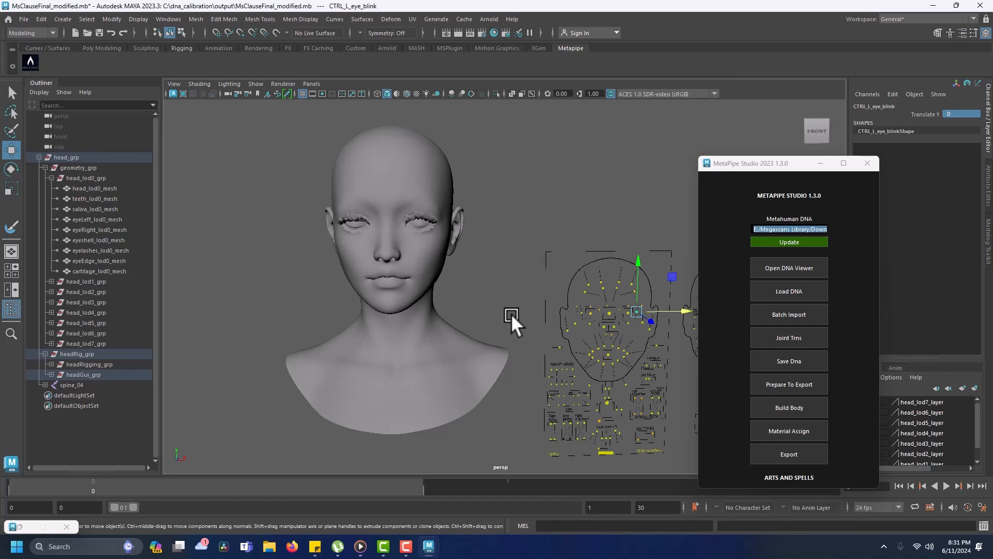
# - Save the DNA again with MetaPipe Studio and run Prepare To Export on the rebuilt head
pyautogui.click(787, 361)
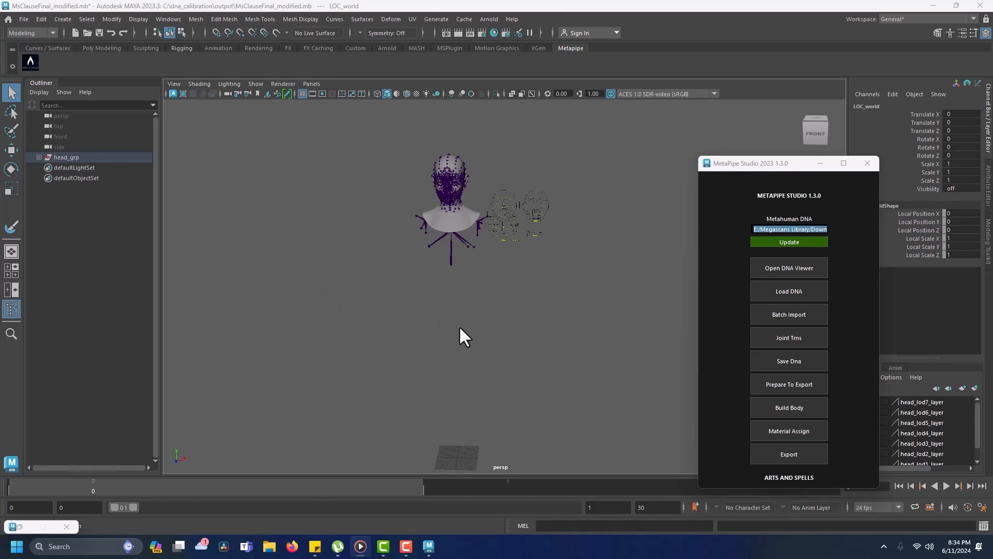
pyautogui.scroll(3, 458, 325)
pyautogui.keyDown('alt'); pyautogui.moveTo(458, 324); pyautogui.dragTo(536, 348, button='middle'); pyautogui.keyUp('alt')
pyautogui.scroll(3, 482, 310)
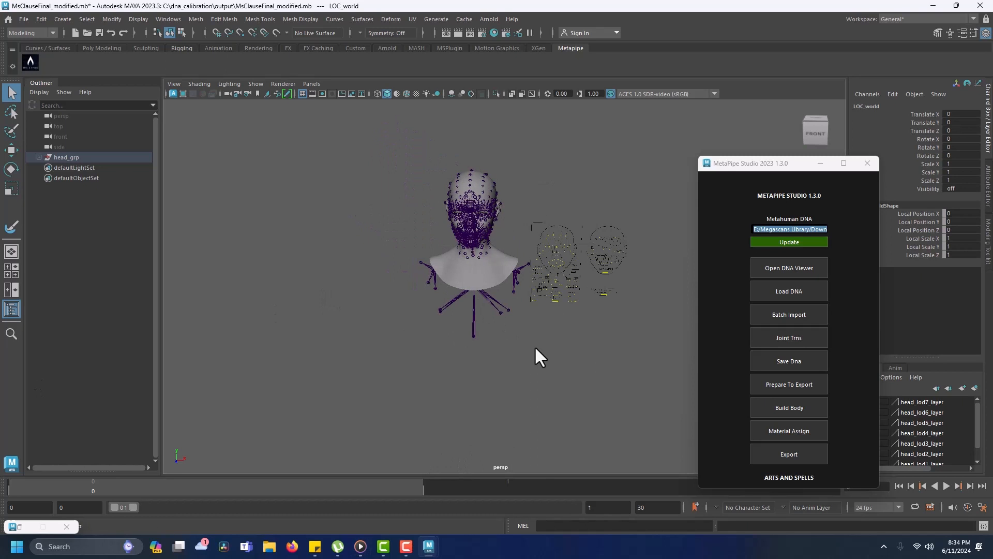
pyautogui.click(778, 385)
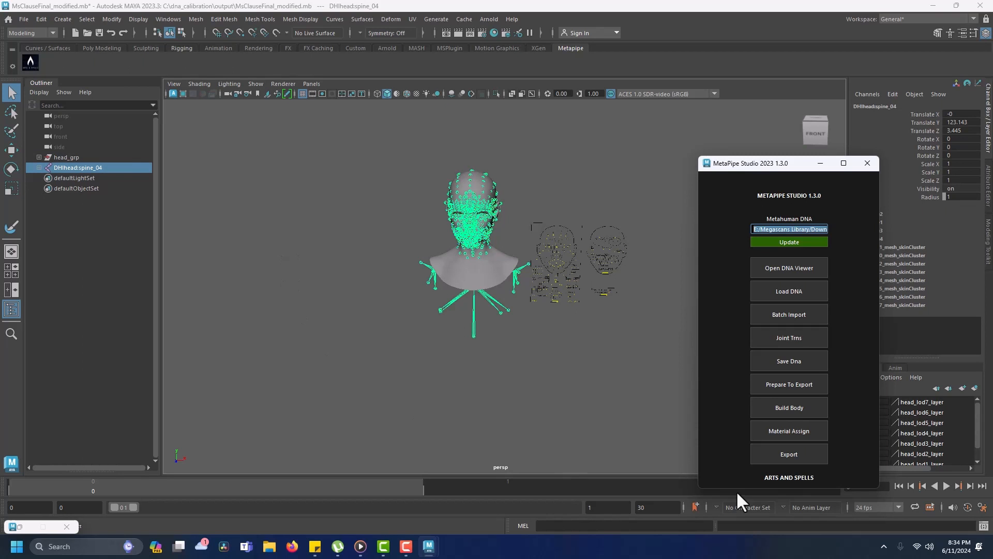
# - Batch import only FinalBody.obj from the MetapipeMeshes folder
pyautogui.click(819, 319)
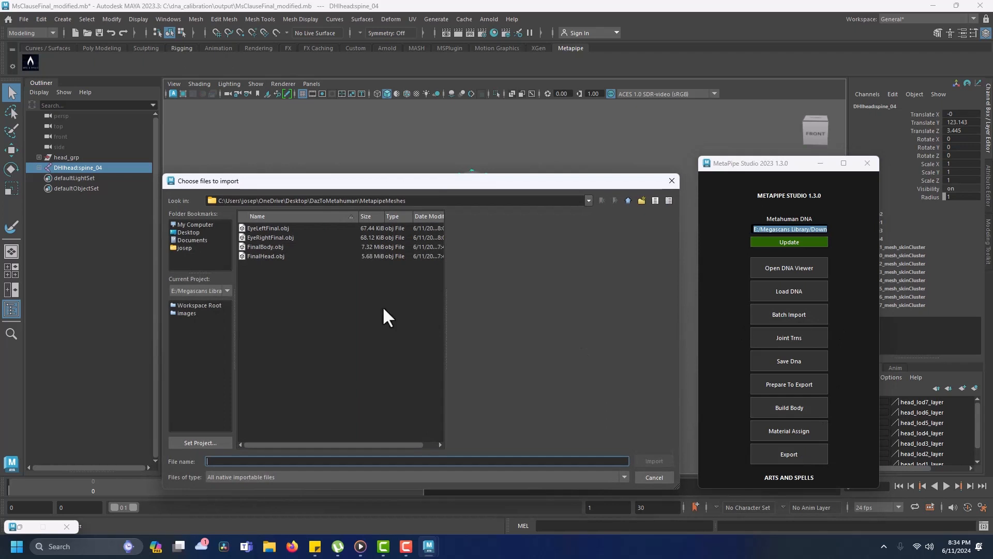
pyautogui.click(278, 246)
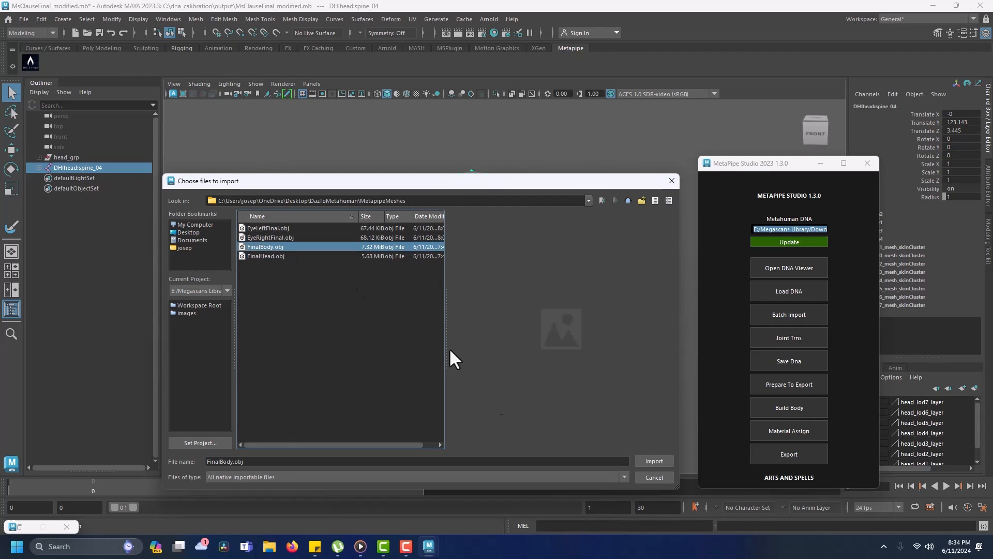
pyautogui.click(643, 458)
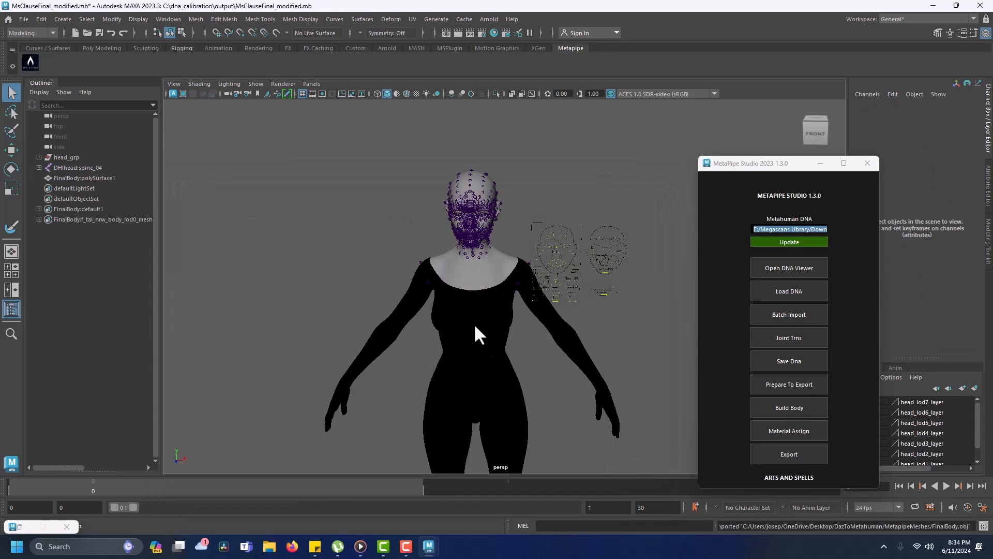
# - Select the imported FinalBody mesh and run Build Body on it
pyautogui.click(474, 324)
pyautogui.click(103, 178)
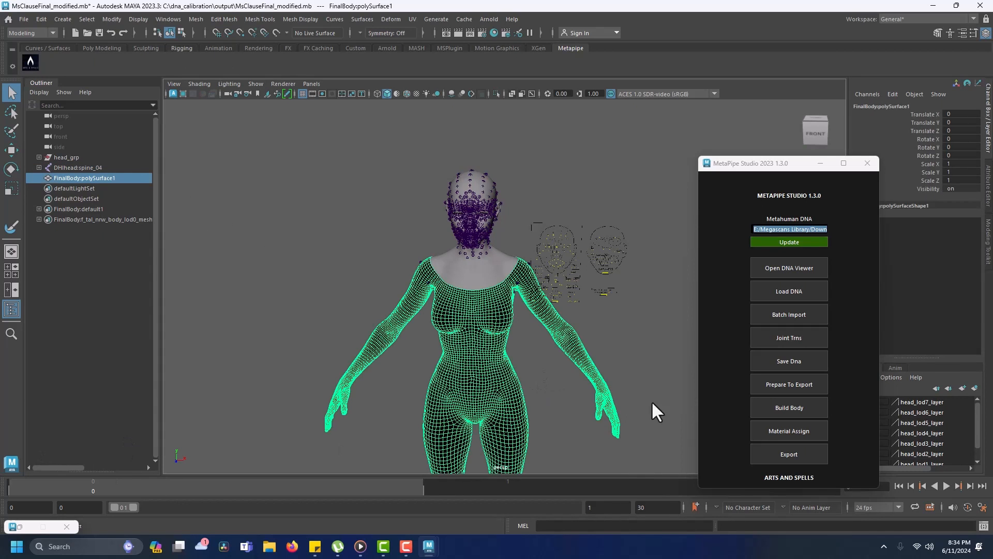
pyautogui.click(758, 405)
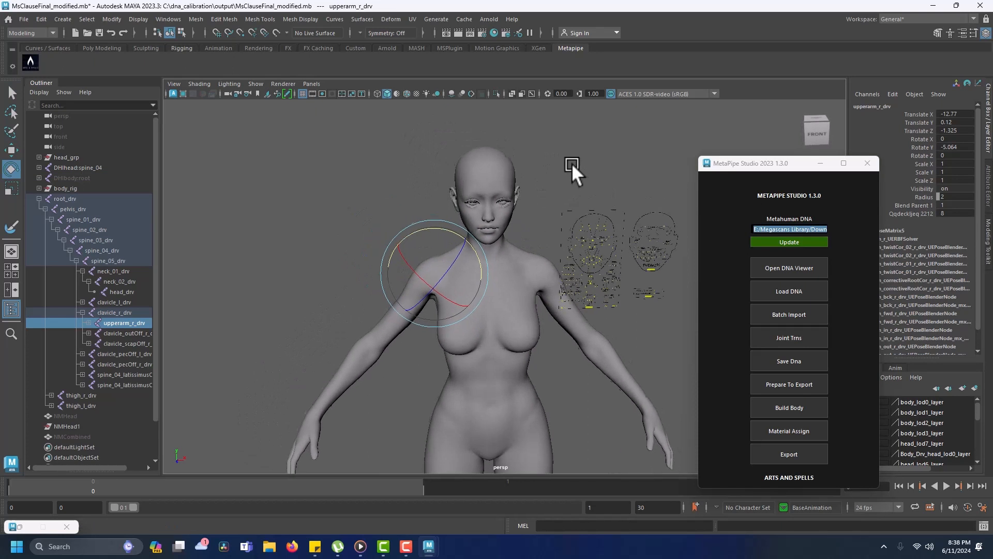
# - Try rotating the upperarm_r_drv joint to test the body deformation, and undo the test rotations
pyautogui.click(440, 227)
pyautogui.moveTo(440, 228)
pyautogui.mouseDown()
pyautogui.moveTo(456, 235)
pyautogui.moveTo(445, 235)
pyautogui.mouseUp()
pyautogui.hotkey('ctrl', 'z')
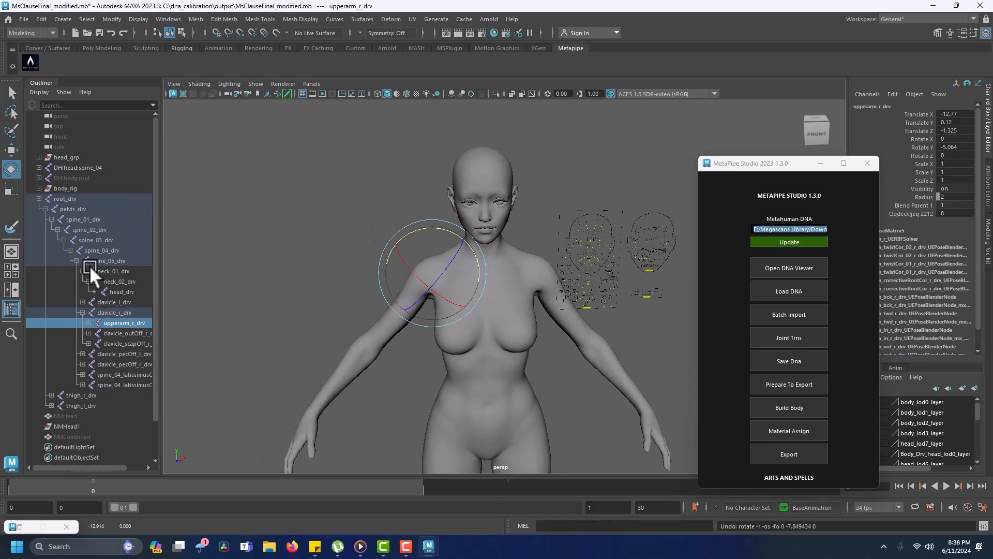
pyautogui.hotkey('ctrl', 'z')
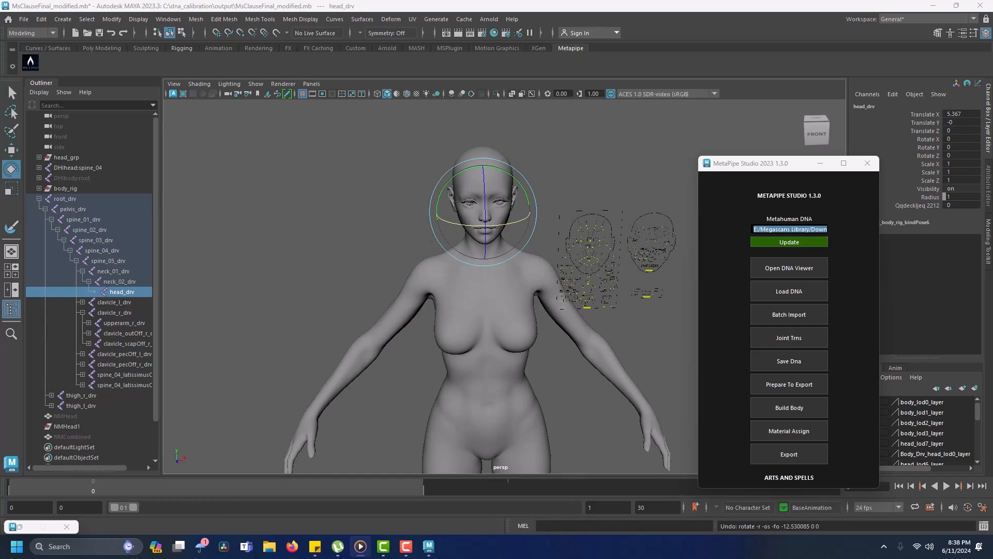
# - Delete the head_lod1_grp through head_lod7_grp groups under geometry_grp in head_grp, keeping only head_lod0_grp
pyautogui.click(39, 157)
pyautogui.click(59, 158)
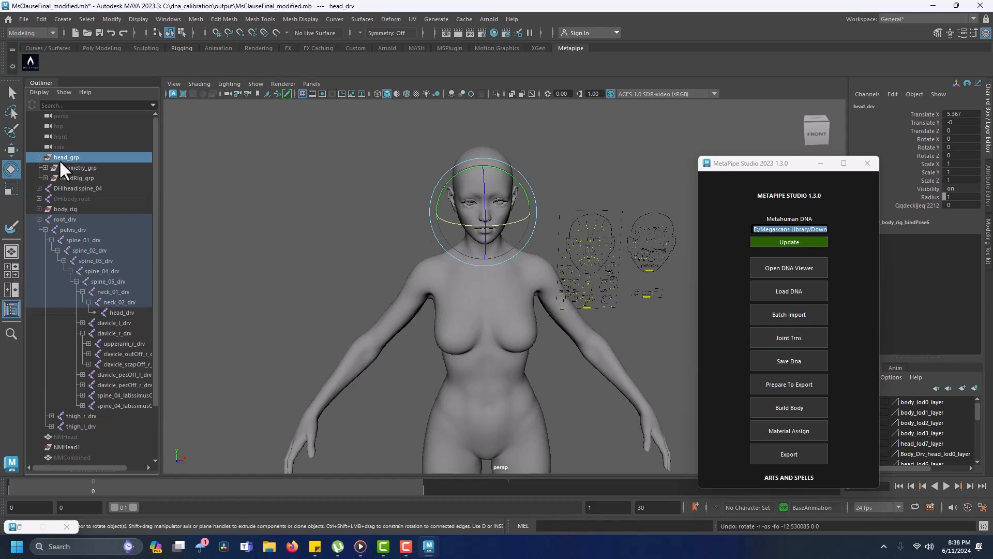
pyautogui.click(45, 167)
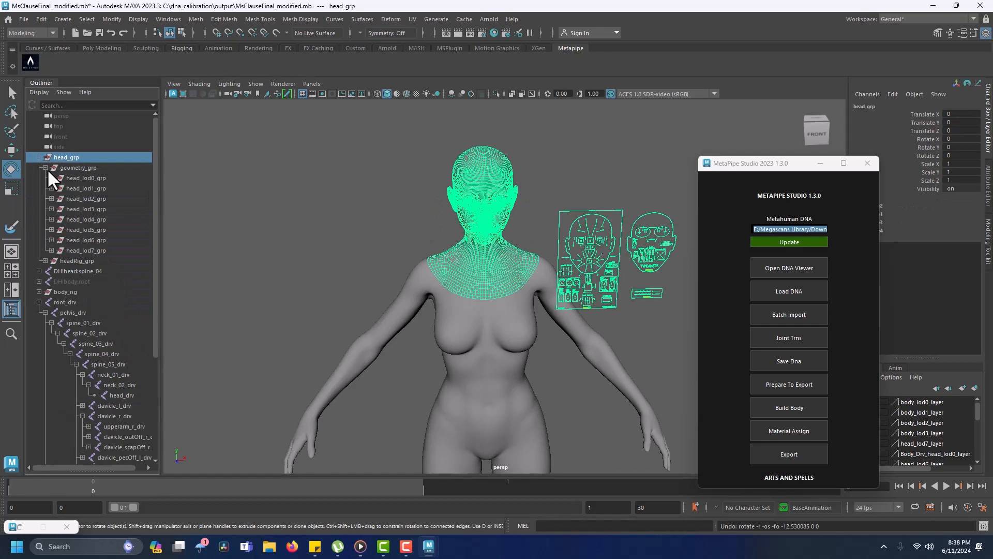
pyautogui.click(78, 188)
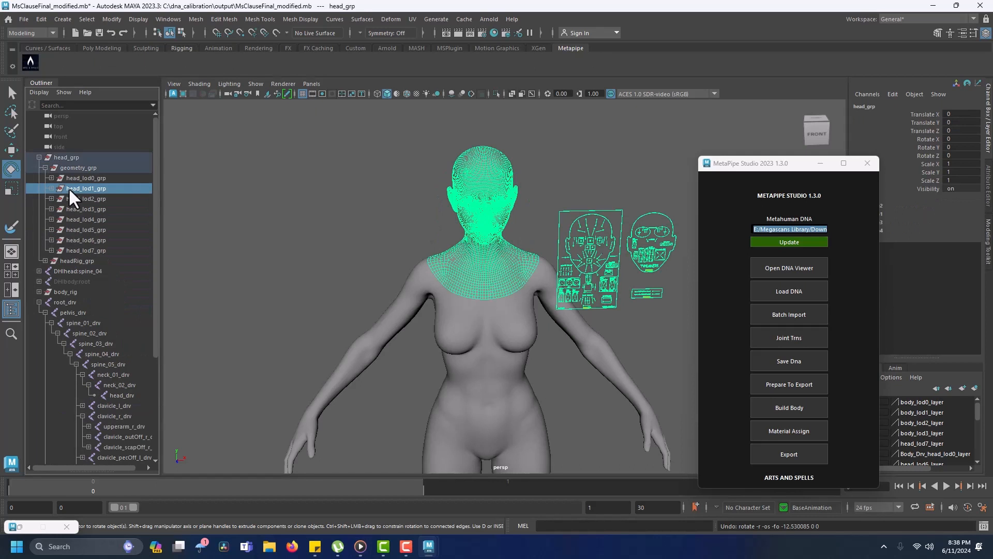
pyautogui.keyDown('shift'); pyautogui.click(76, 247); pyautogui.keyUp('shift')
pyautogui.press('Delete')
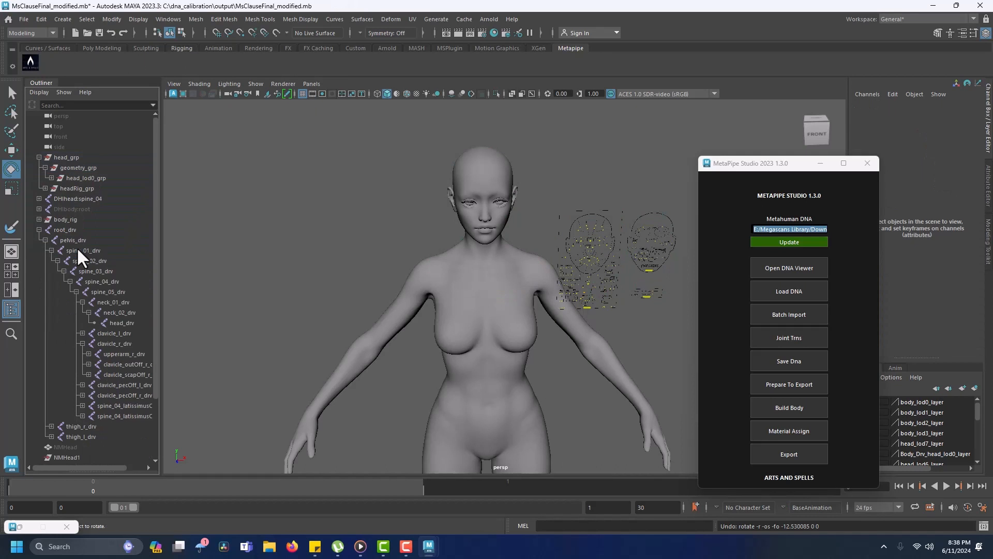
# - Delete body_lod1_grp, body_lod2_grp and body_lod3_grp from body_geometry_grp inside the body_rig hierarchy
pyautogui.click(39, 220)
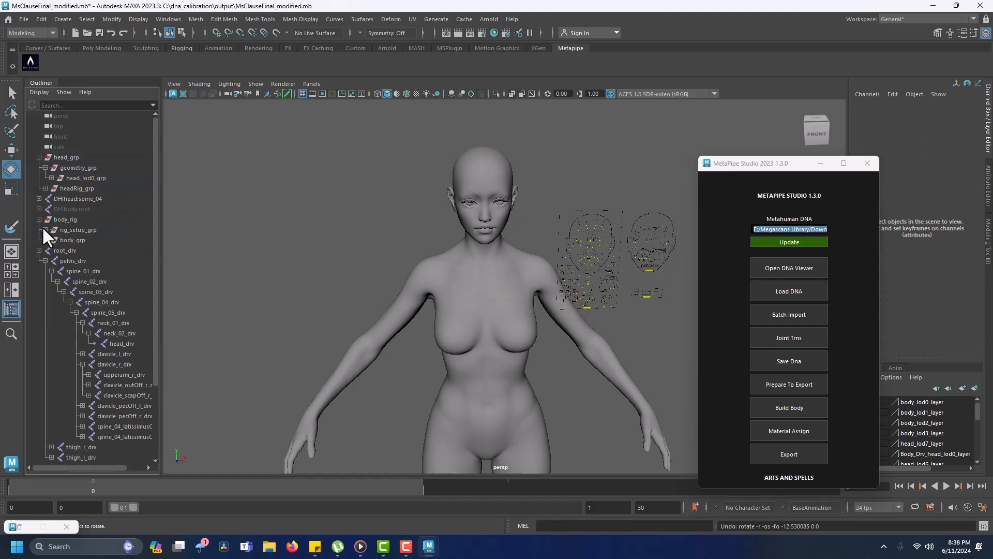
pyautogui.click(45, 240)
pyautogui.click(51, 251)
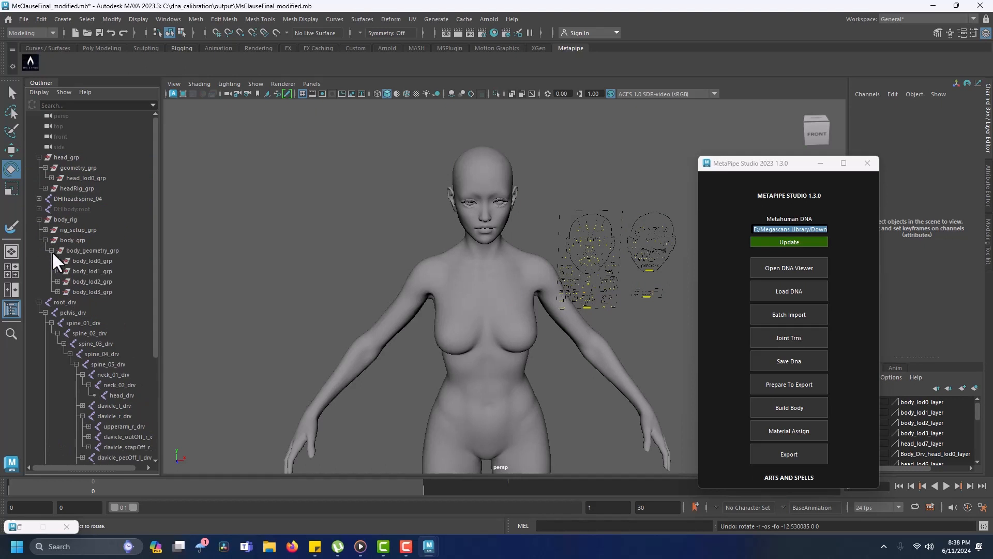
pyautogui.click(77, 271)
pyautogui.keyDown('shift'); pyautogui.click(83, 293); pyautogui.keyUp('shift')
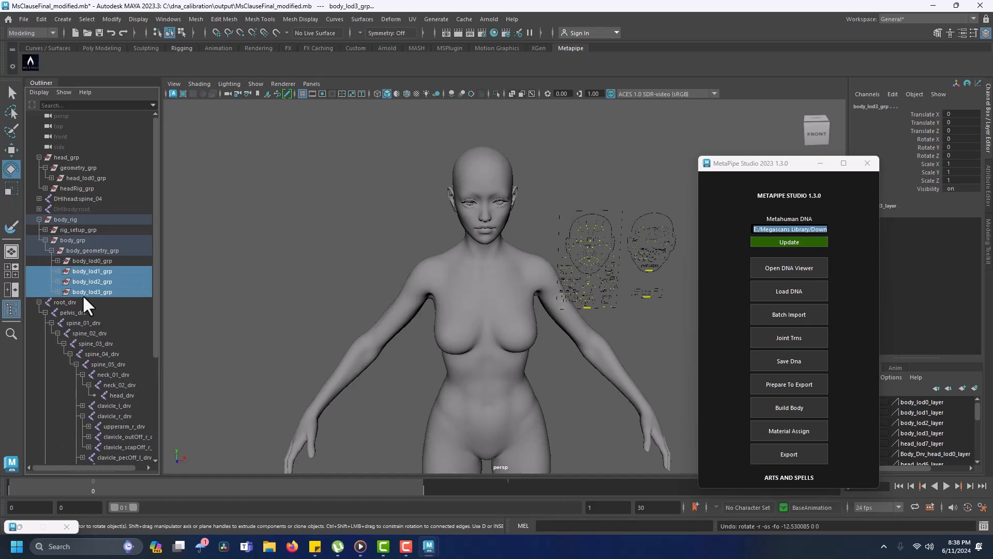
pyautogui.press('Delete')
# - Delete the combined and flipflops meshes from body_lod0_grp, keeping only f_tal_nrw_body_lod0_mesh
pyautogui.moveTo(328, 244)
pyautogui.keyDown('alt'); pyautogui.mouseDown()
pyautogui.moveTo(313, 240)
pyautogui.moveTo(347, 247)
pyautogui.mouseUp(); pyautogui.keyUp('alt')
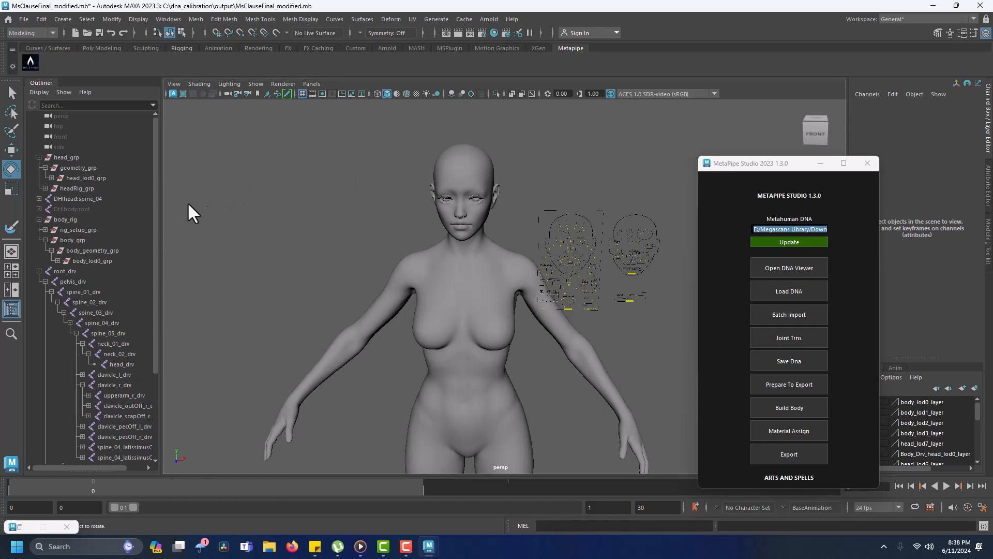
pyautogui.click(55, 260)
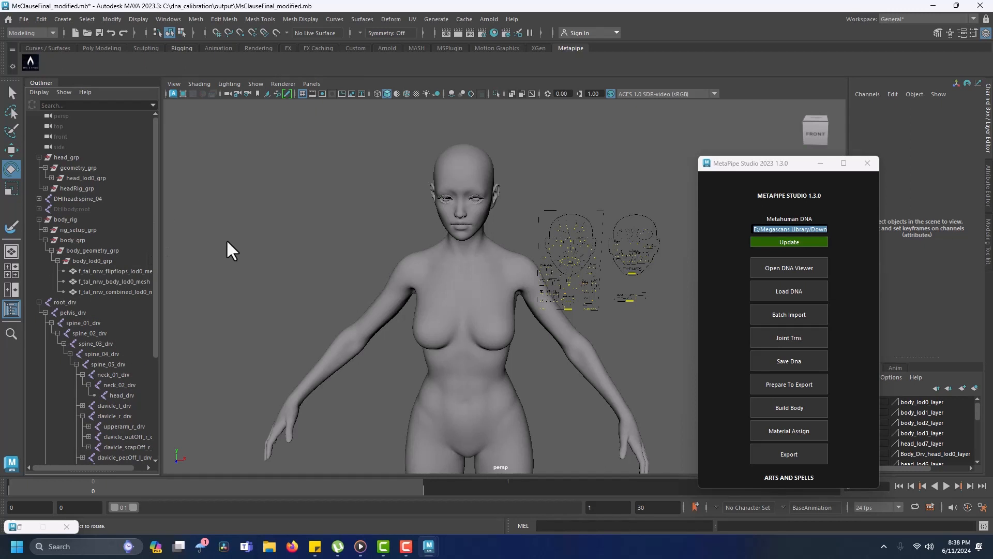
pyautogui.keyDown('alt'); pyautogui.moveTo(312, 252); pyautogui.dragTo(315, 248); pyautogui.keyUp('alt')
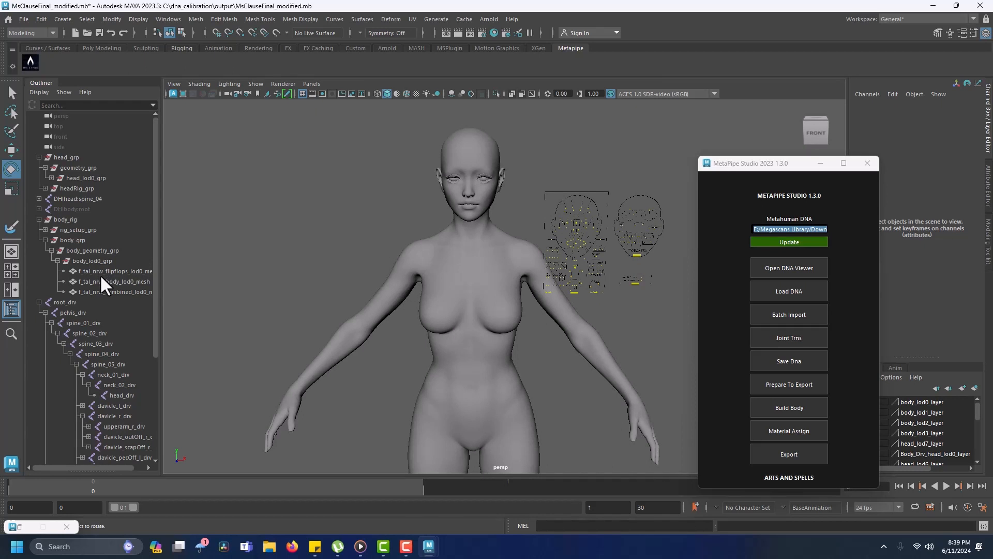
pyautogui.click(101, 291)
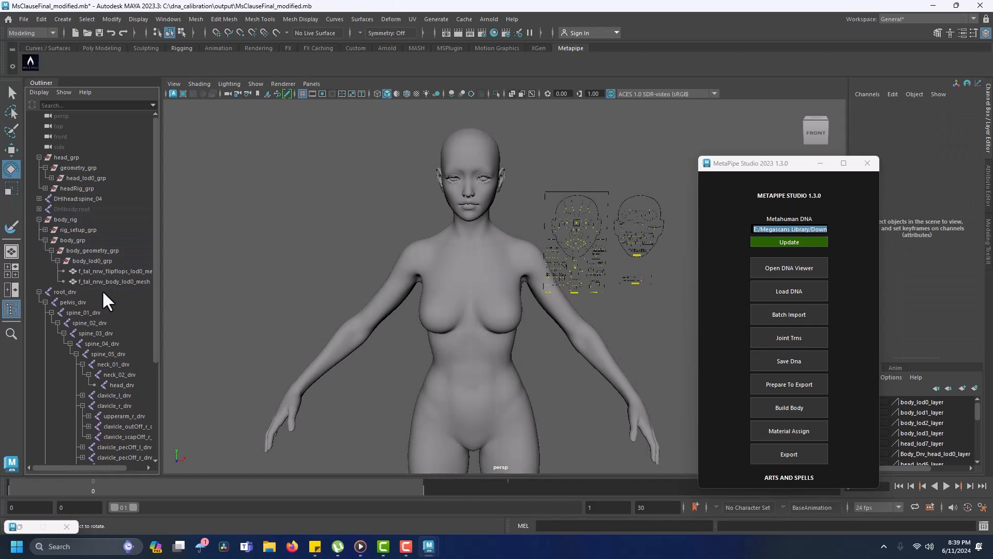
pyautogui.click(115, 272)
pyautogui.press('Delete')
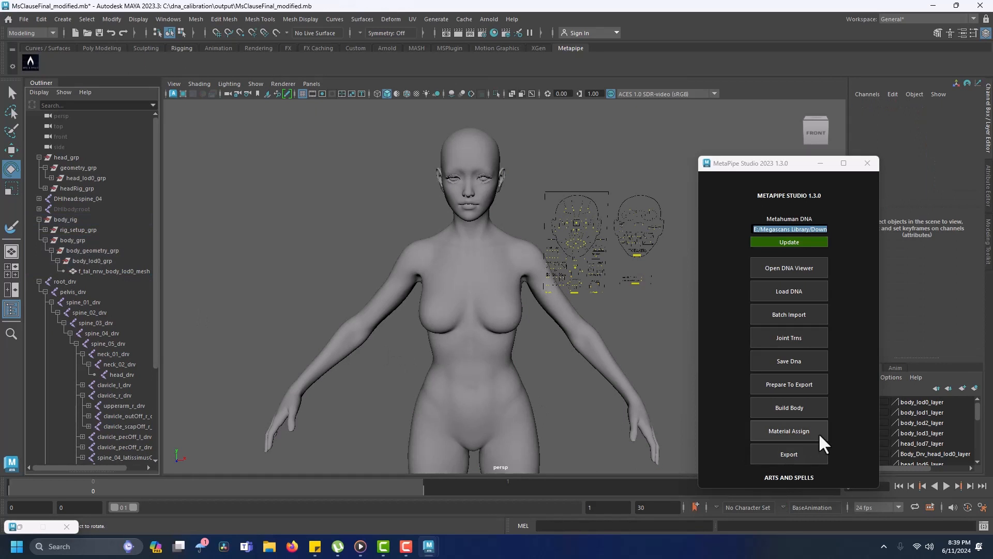
# - Run Material Assign on the LOD0 head meshes with MetaPipe Studio and export the head and body
pyautogui.click(51, 178)
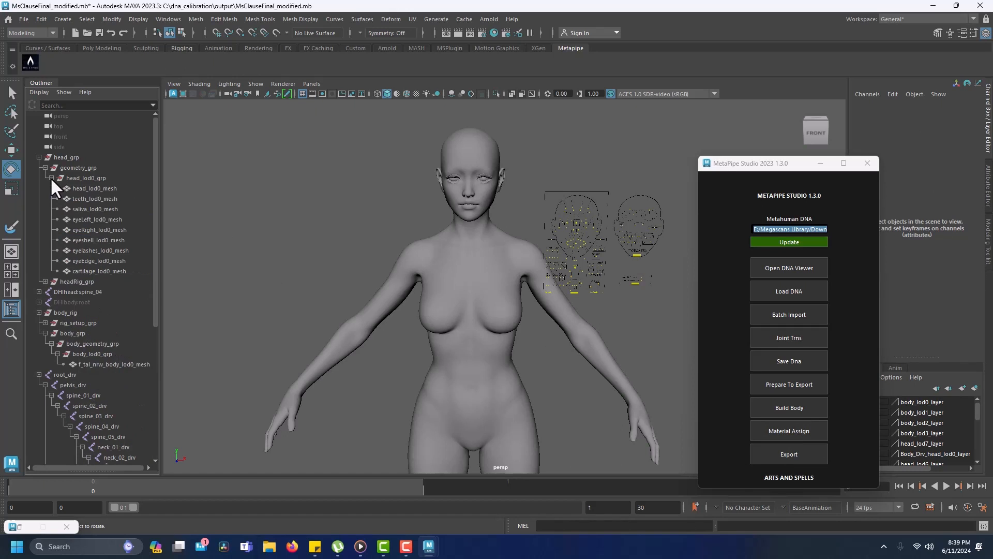
pyautogui.click(92, 188)
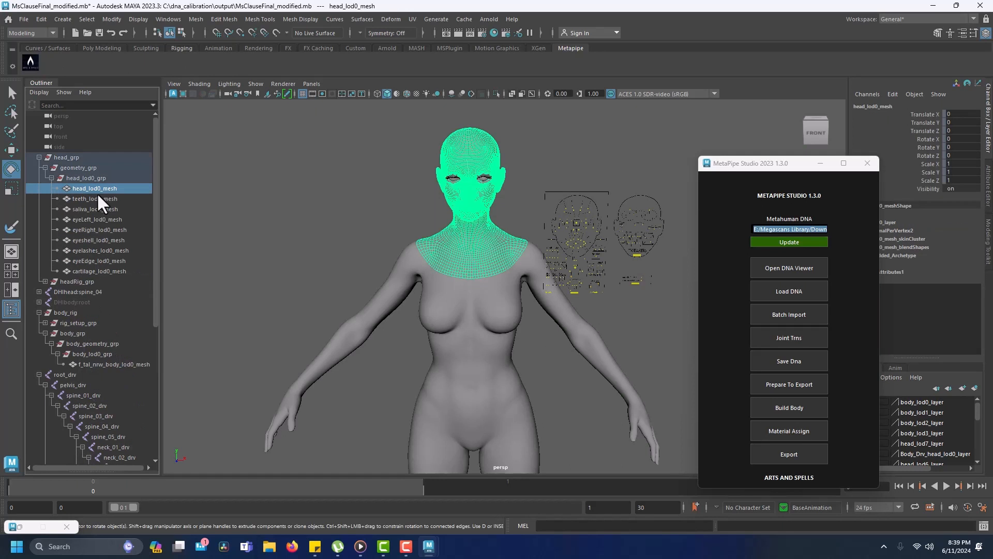
pyautogui.click(775, 430)
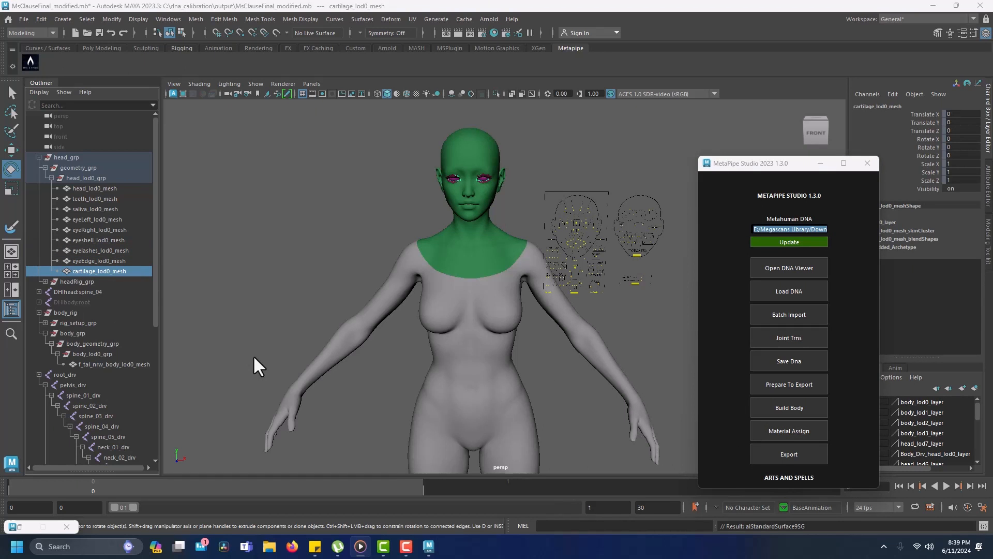
pyautogui.click(791, 458)
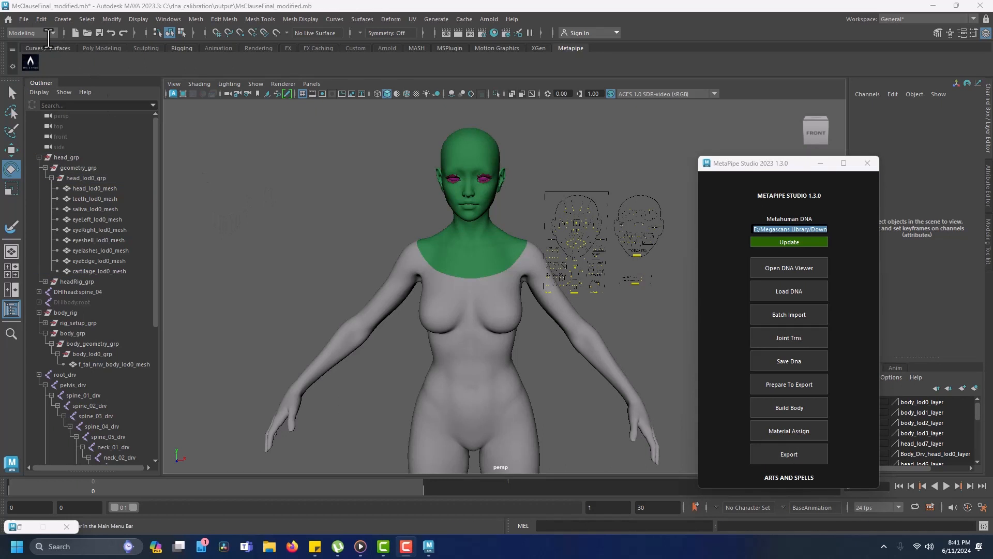
# - Save the MsClauseFinal_modified scene and close Maya
pyautogui.click(22, 19)
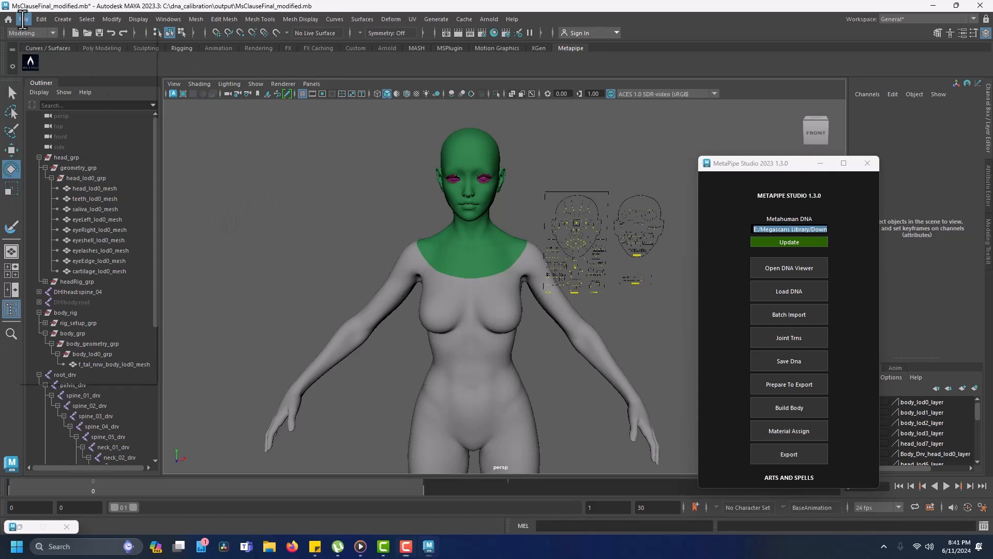
pyautogui.click(41, 61)
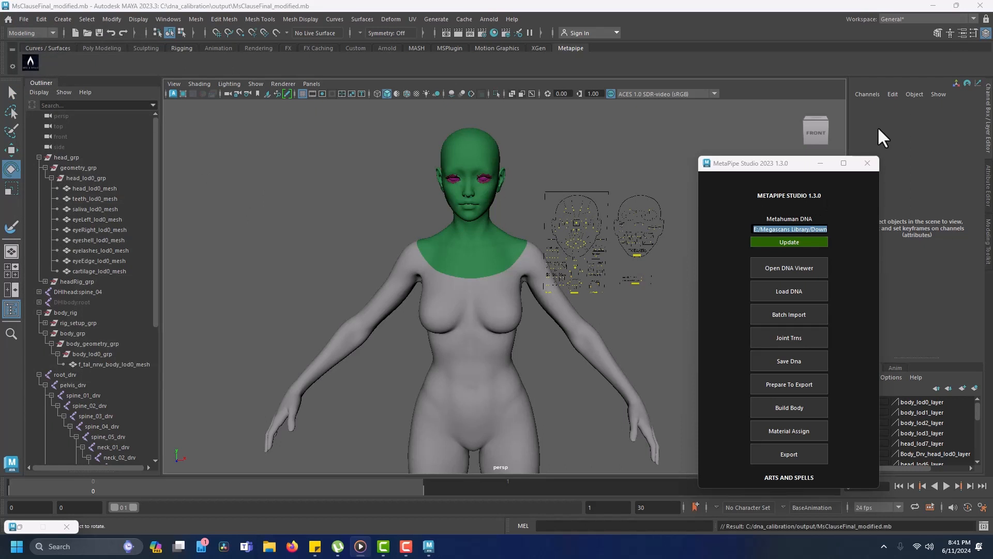
pyautogui.click(981, 4)
# - Check the exported files in the dna_calibration output folder on drive C in File Explorer, and close the window
pyautogui.click(267, 415)
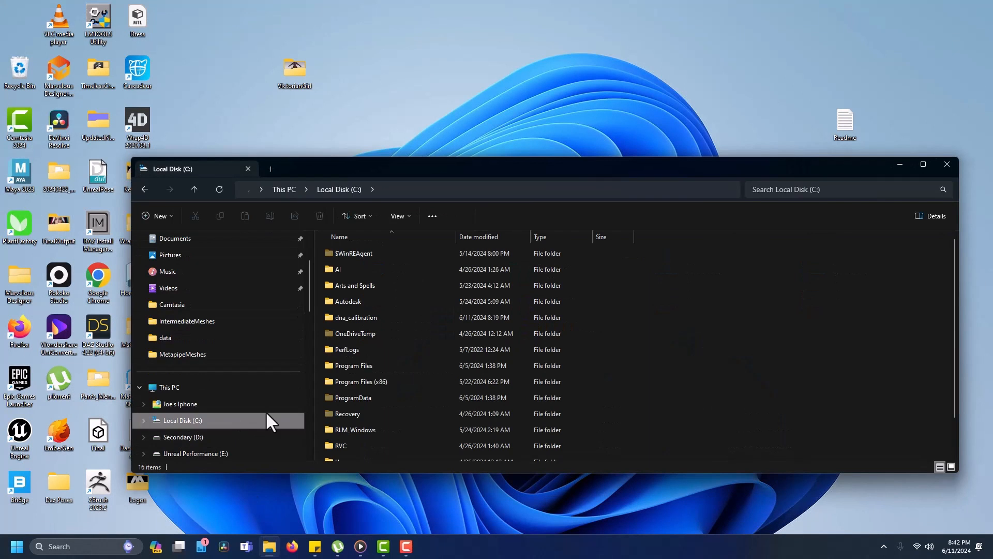
pyautogui.doubleClick(360, 318)
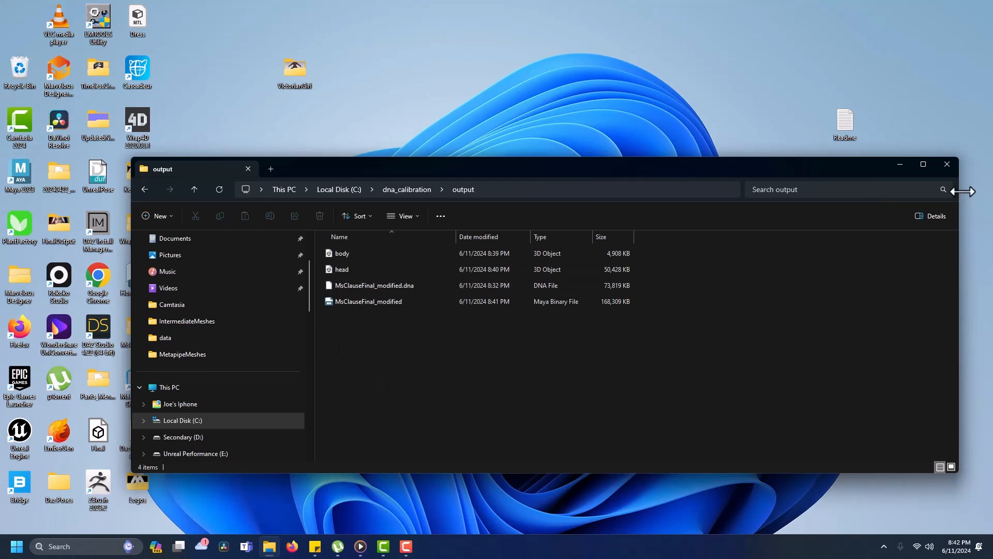
pyautogui.click(948, 160)
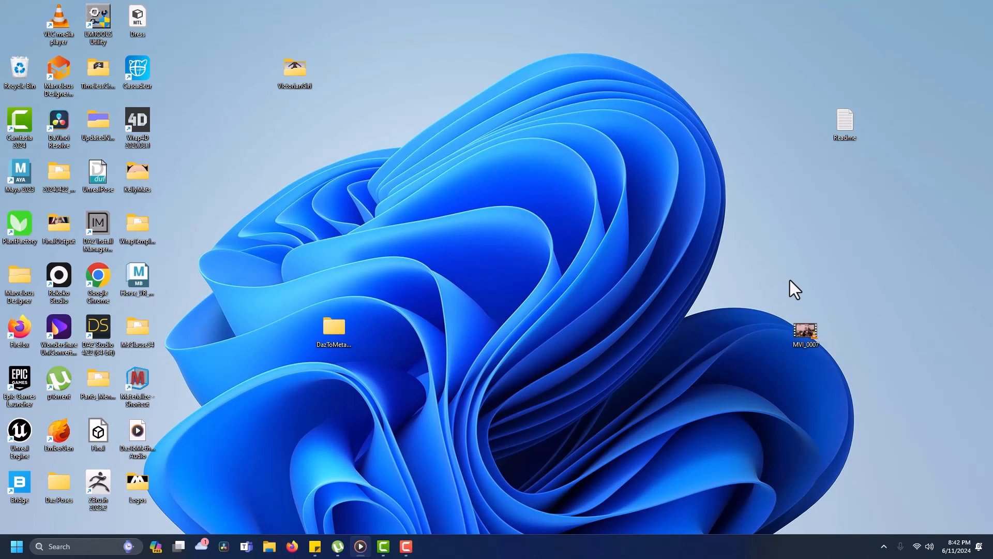